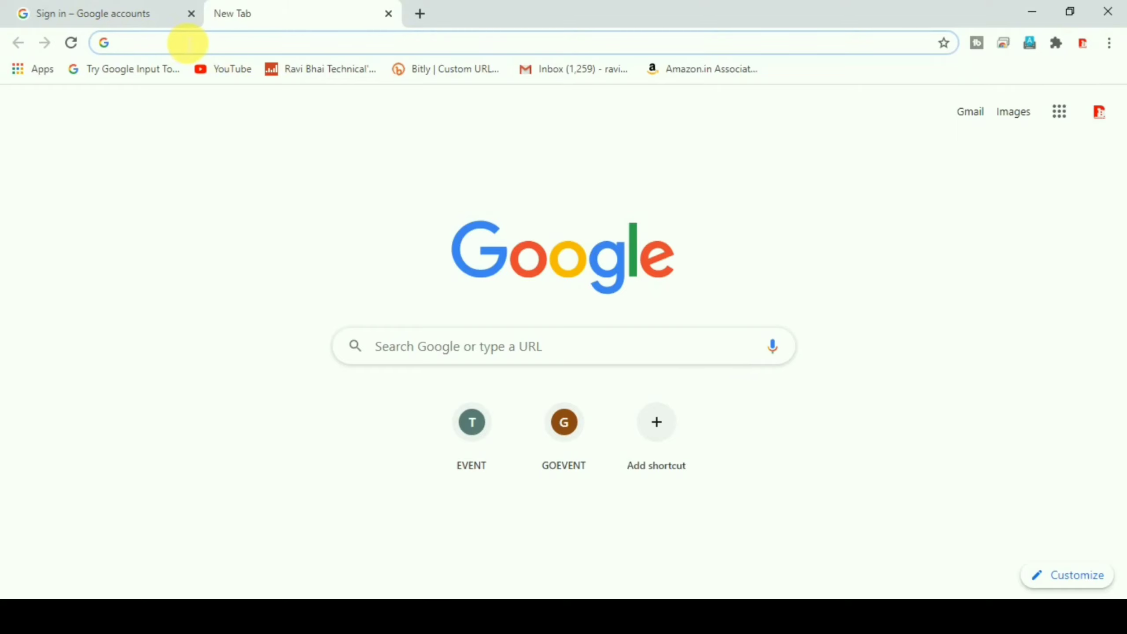
- Load the University of Delhi website, du.ac.in, from the address-bar suggestion
click(182, 43)
text(du.ac.in)
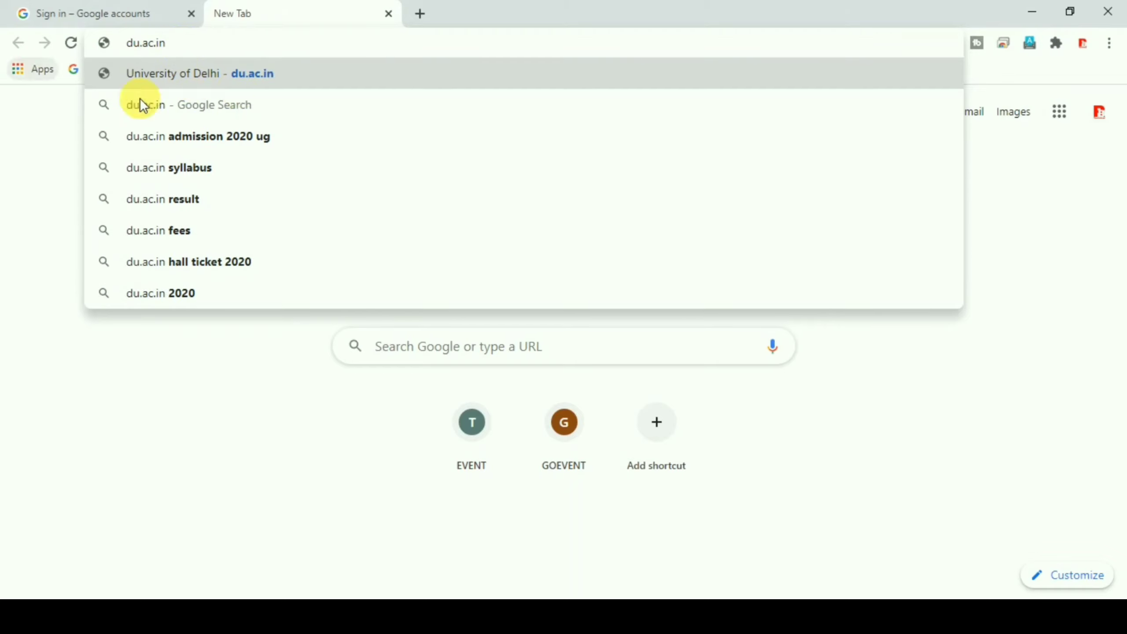
click(222, 74)
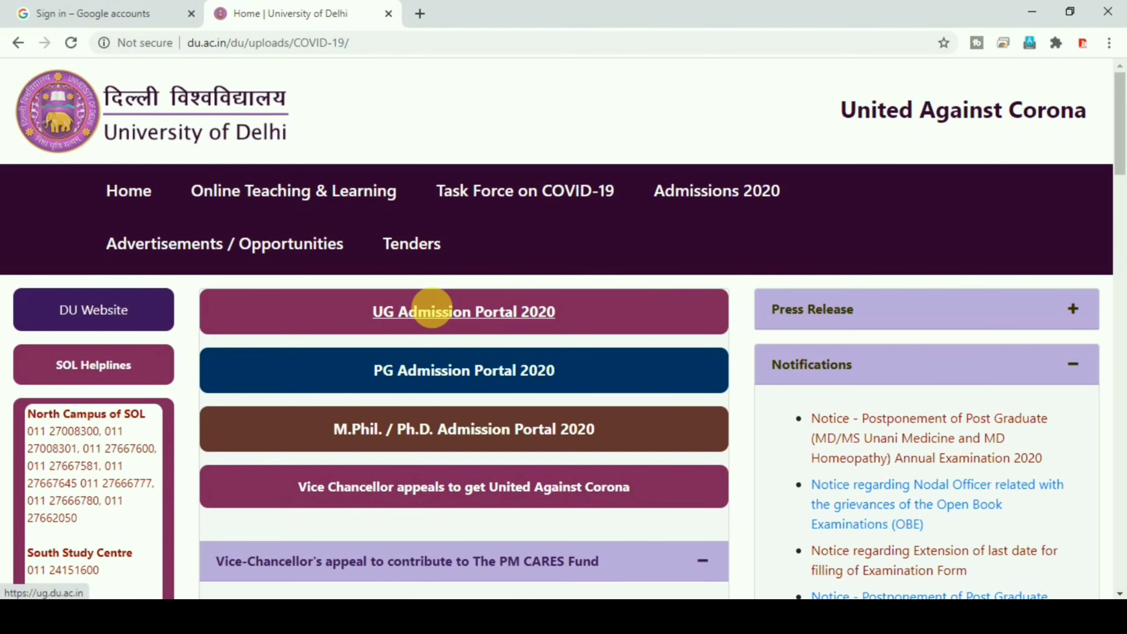
- Open the 'UG Admission Portal 2020' link from the du.ac.in page
click(433, 313)
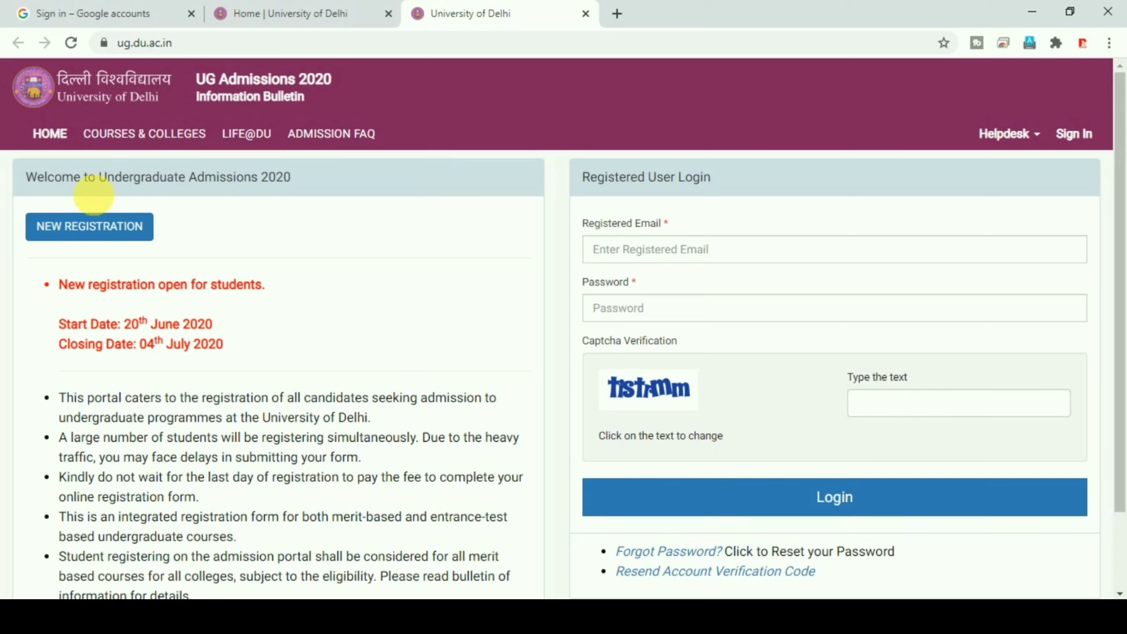
- Start a NEW REGISTRATION and look over the empty UG Courses 2020 registration form
click(90, 240)
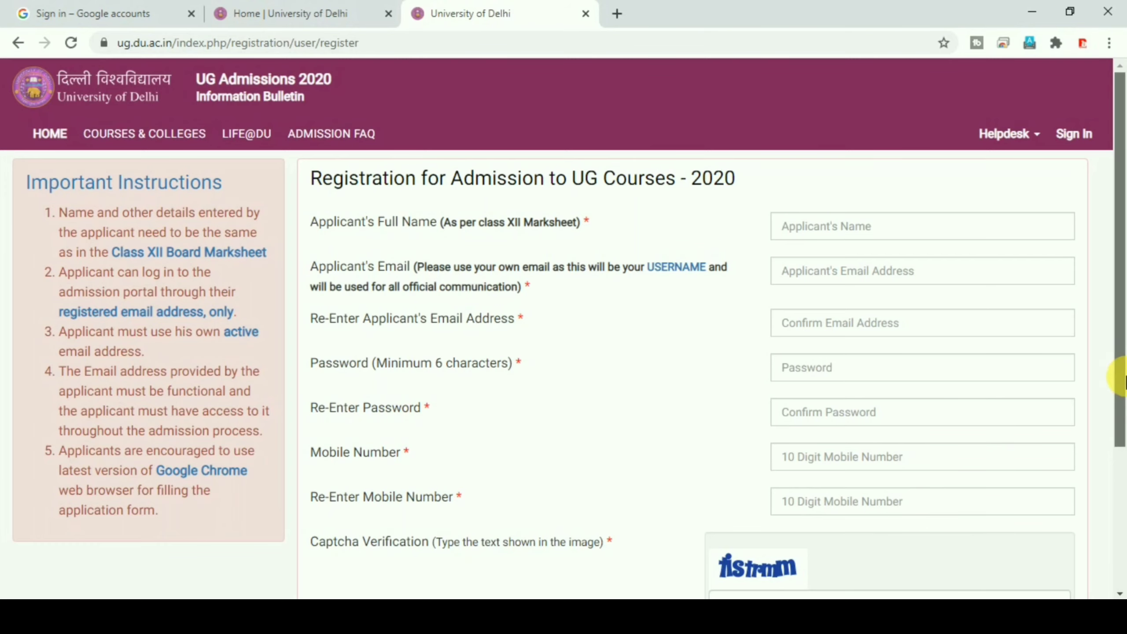
drag(1120, 377, 1063, 429)
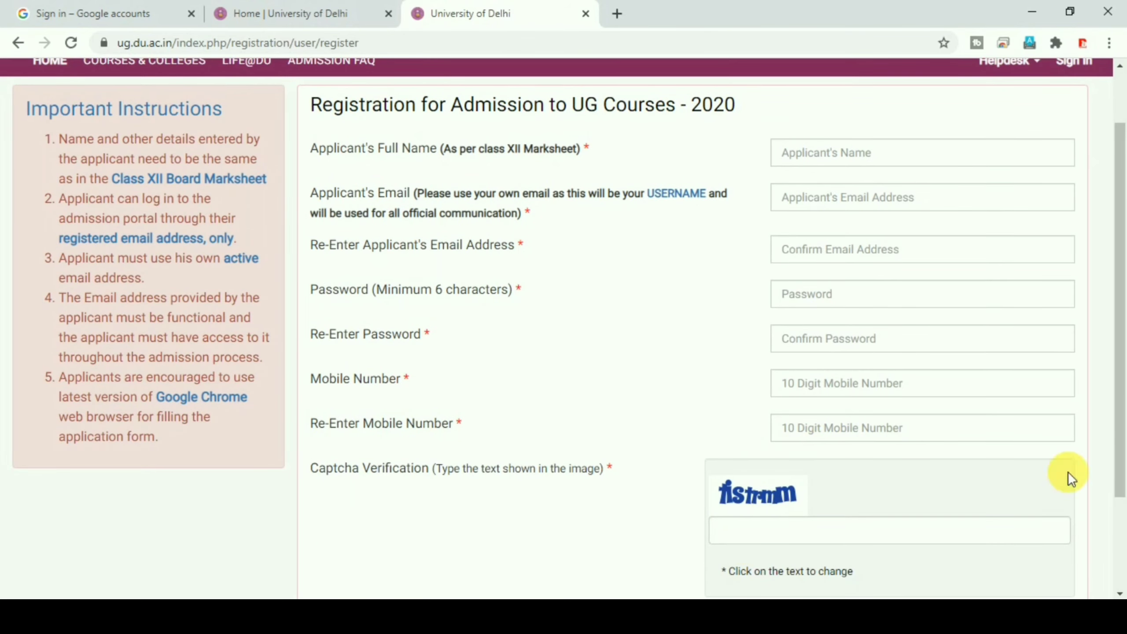
scroll(1120, 466, down, 2)
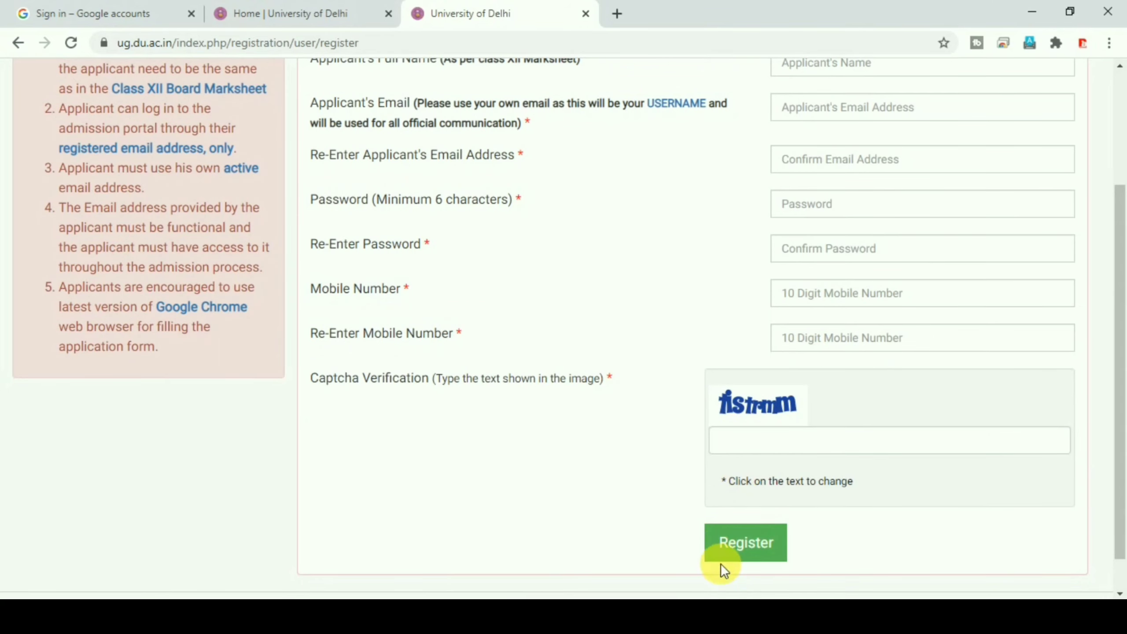
drag(1120, 461, 1122, 231)
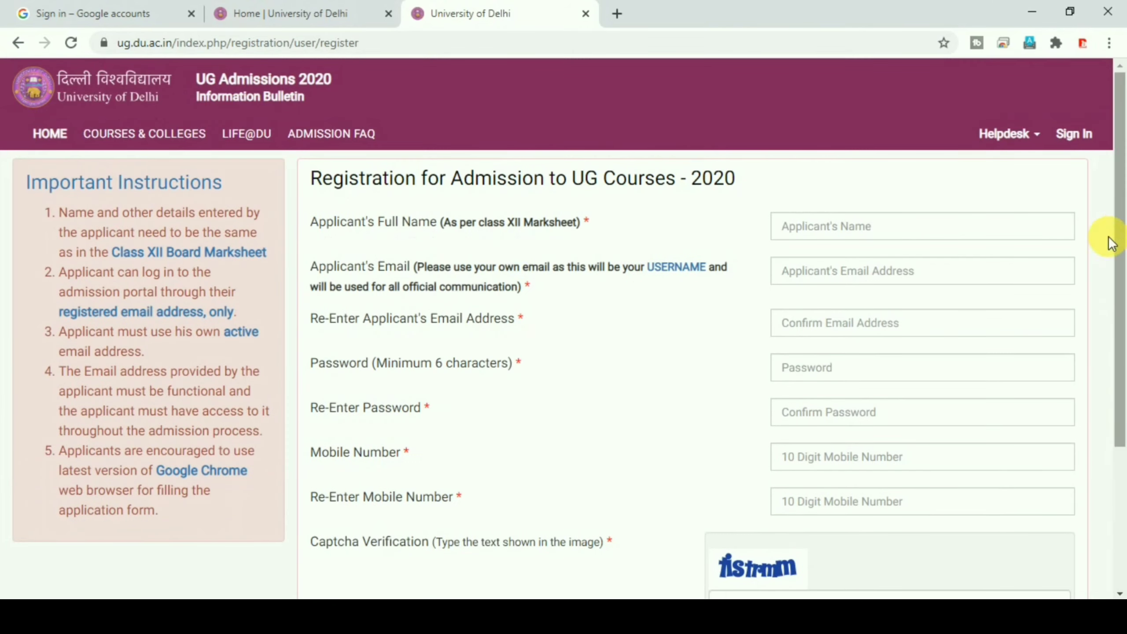
- Enter the applicant's full name and e-mail address, confirming the e-mail via autofill
click(869, 228)
click(863, 283)
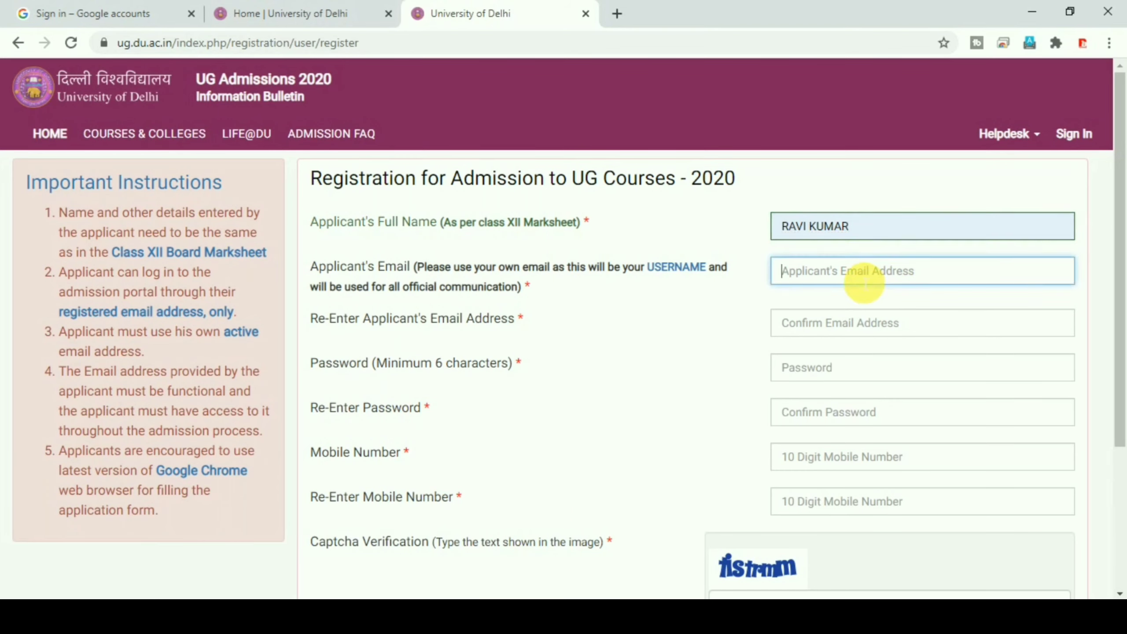
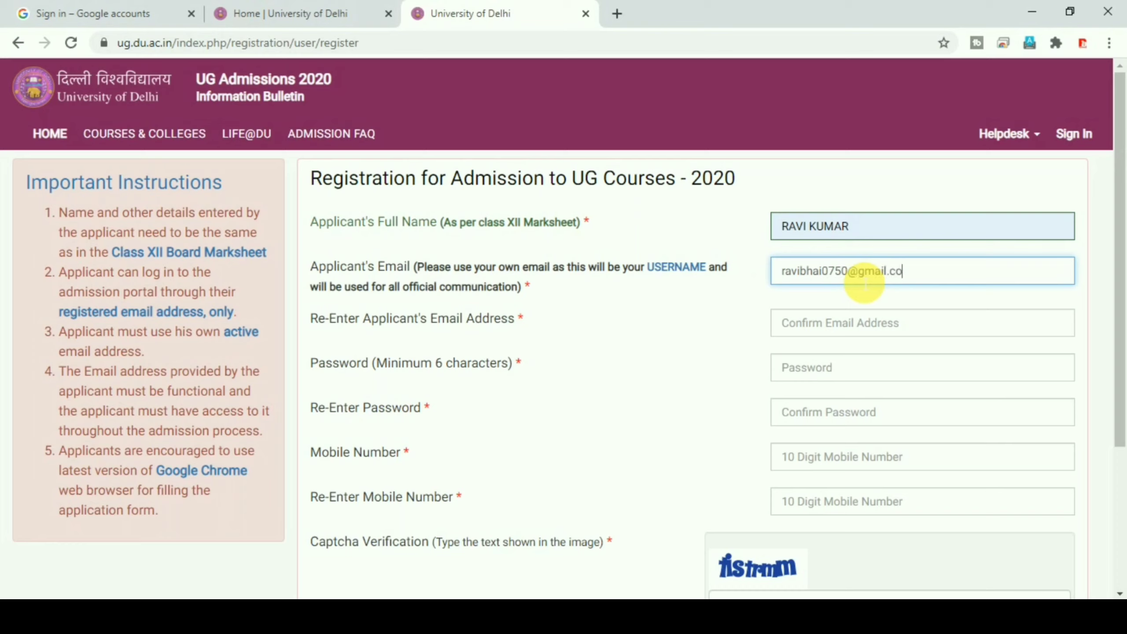
click(905, 323)
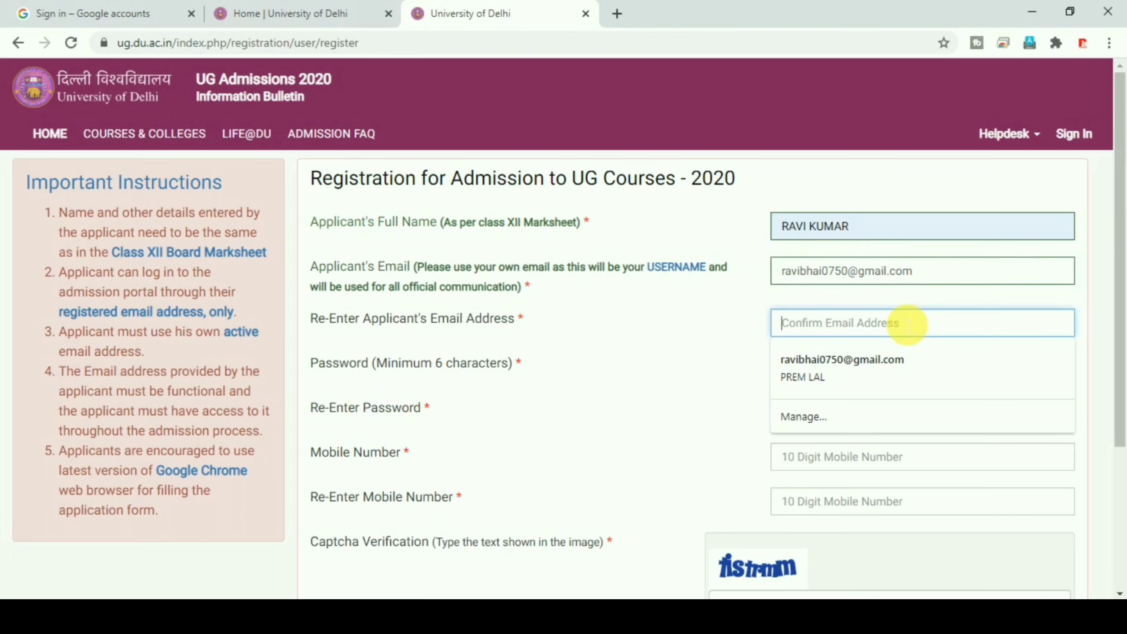
text(ra)
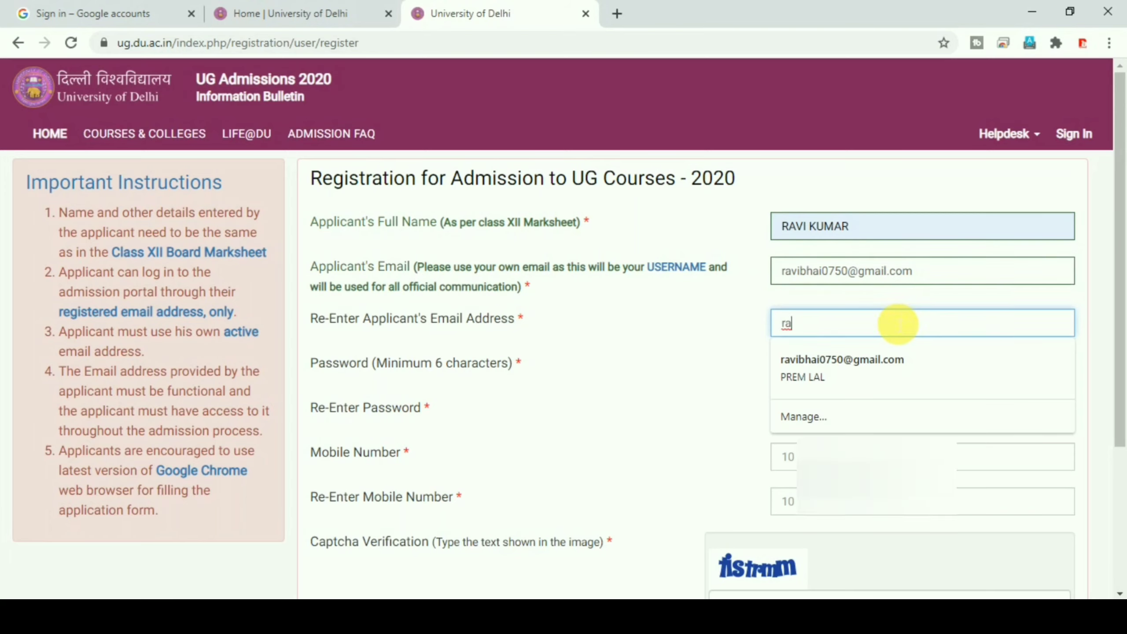
click(892, 357)
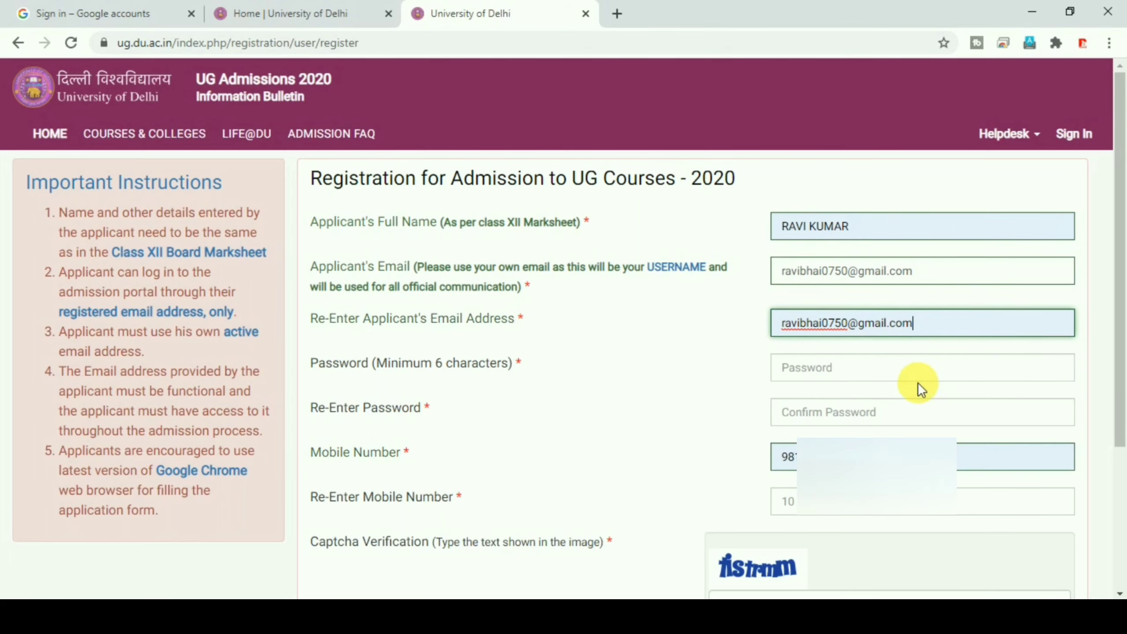
- Set and confirm the account password, refresh the captcha to a readable image, and type it
click(906, 373)
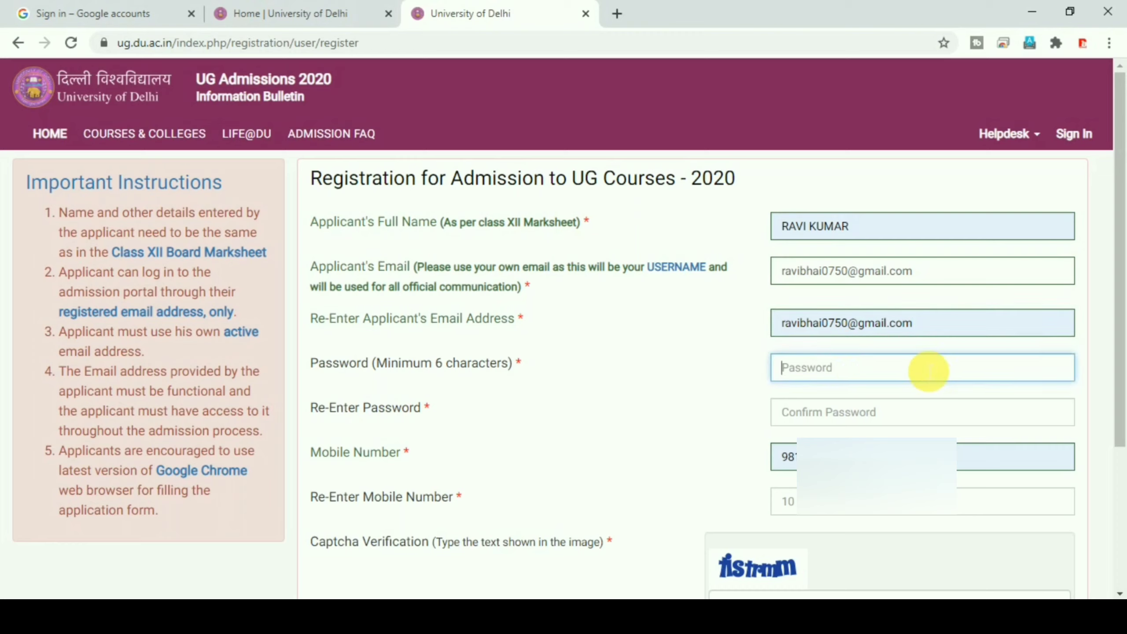
click(943, 420)
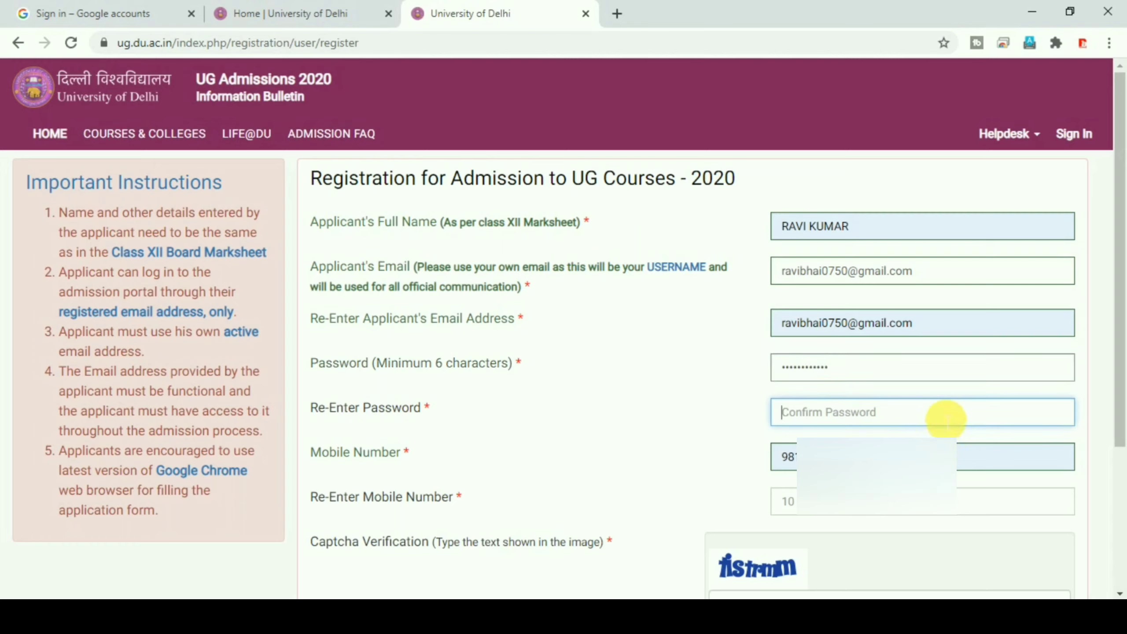
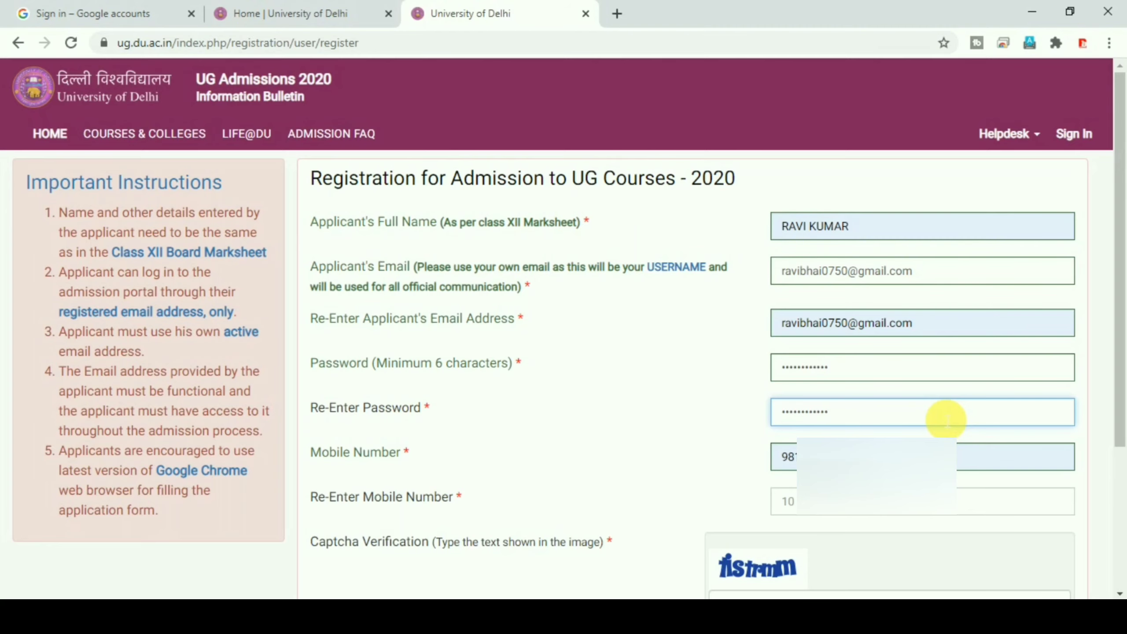
scroll(936, 418, down, 1)
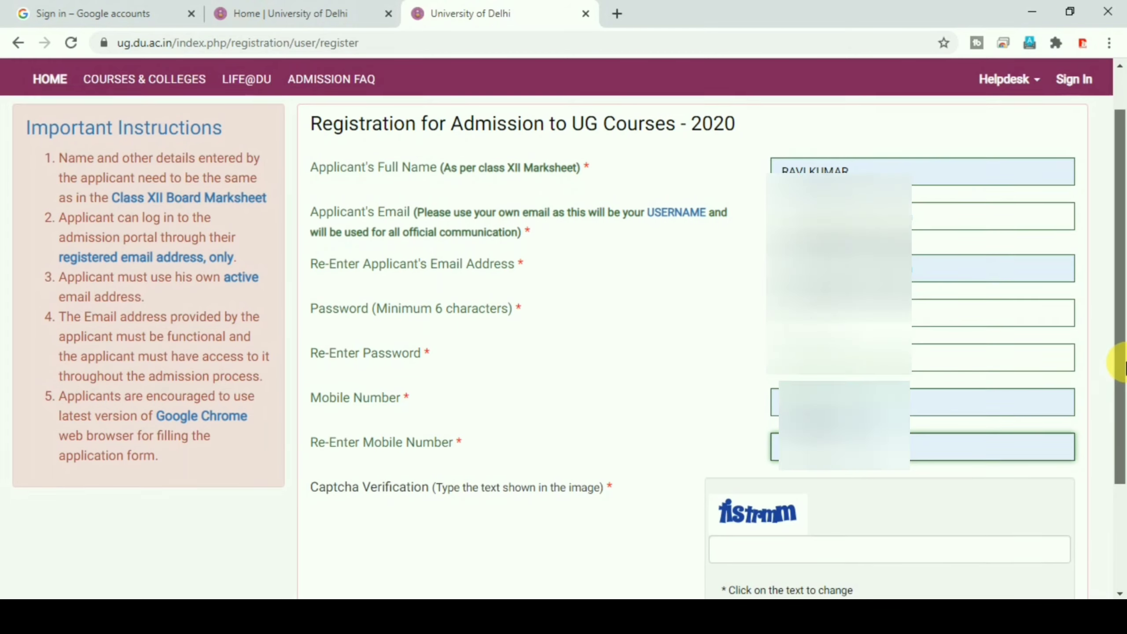
drag(1120, 359, 1117, 474)
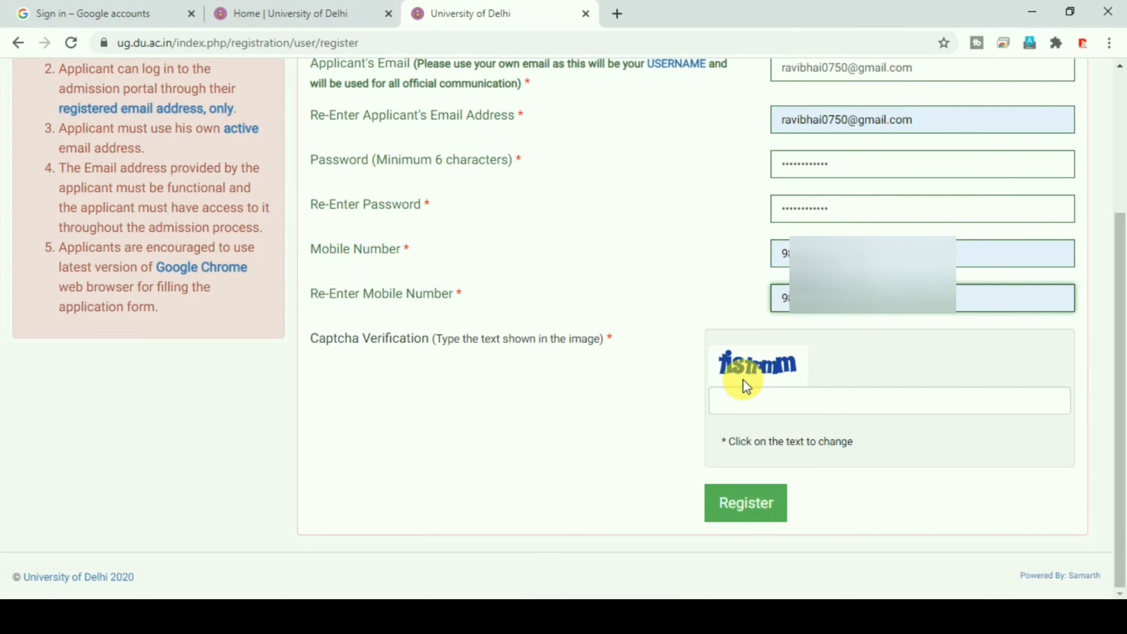
click(758, 366)
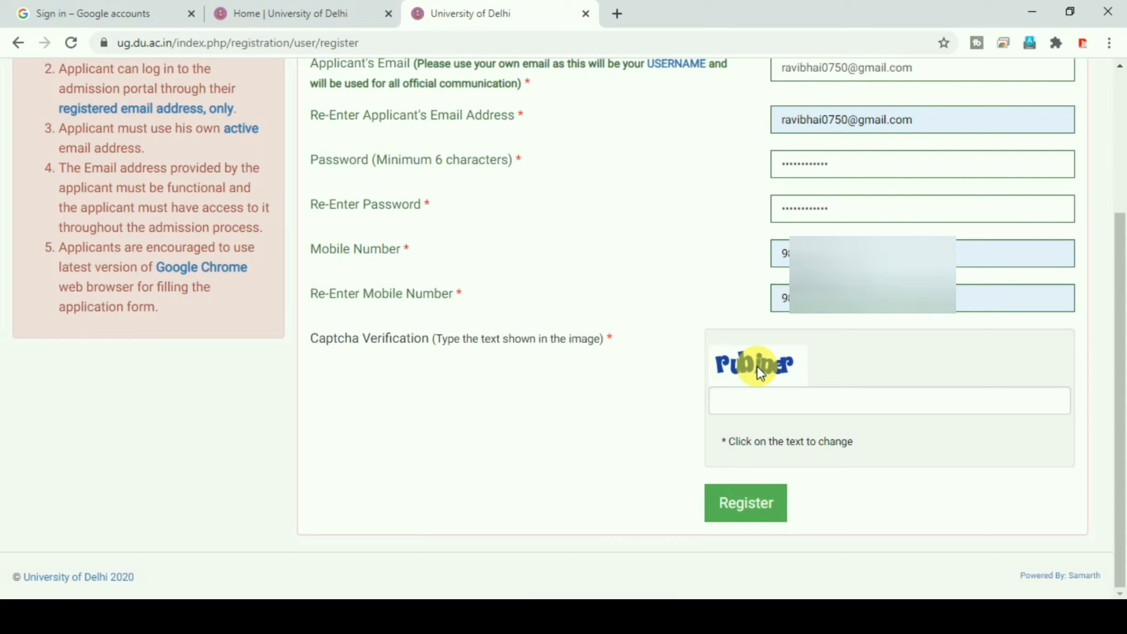
click(757, 365)
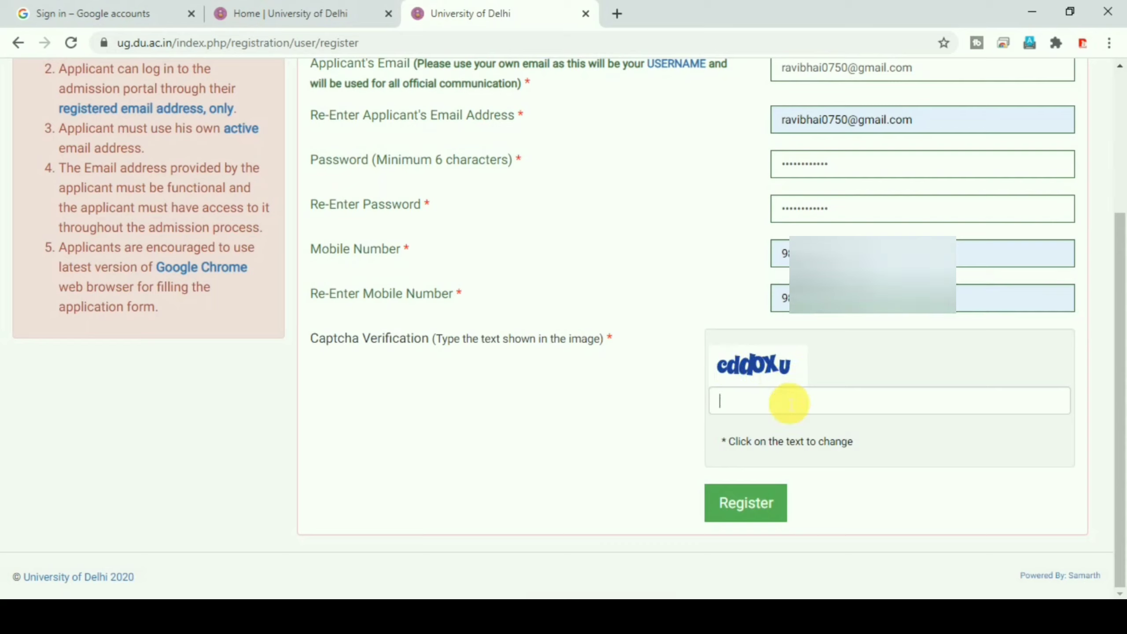
text(cdd)
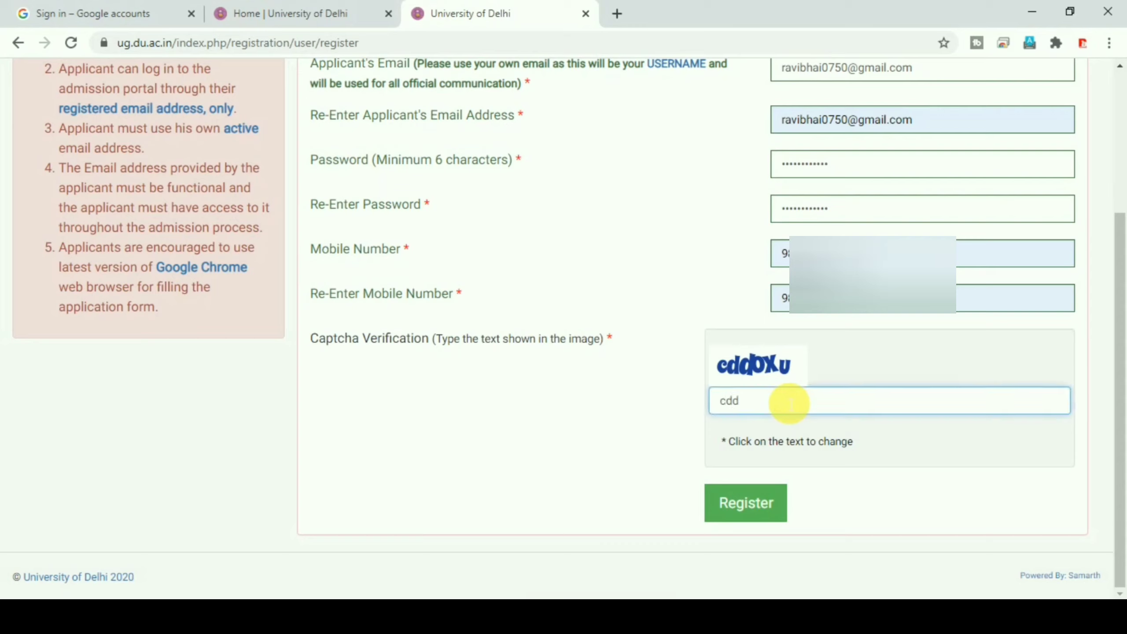
text(oXu)
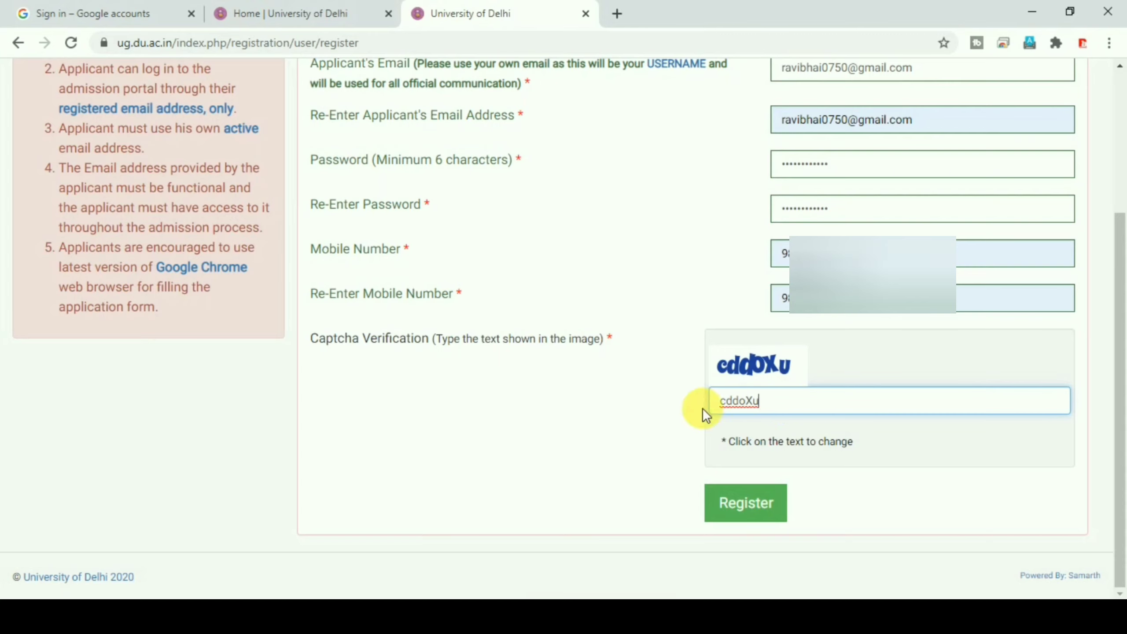
- Submit the registration form and enter the OTP received by mail or SMS
click(754, 511)
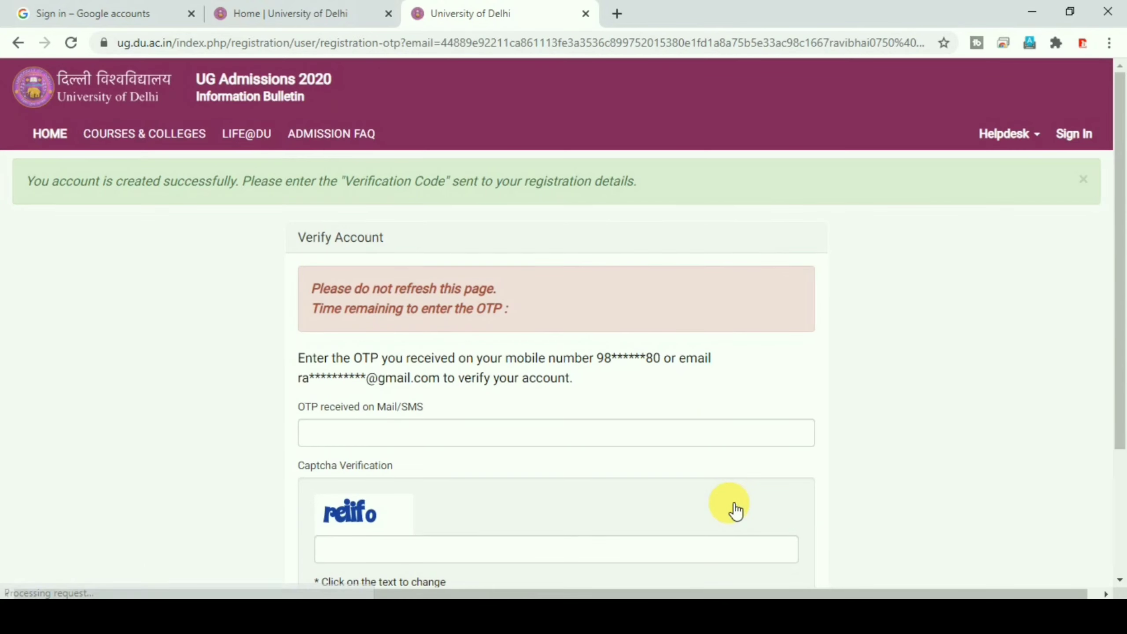
drag(1121, 308, 1117, 398)
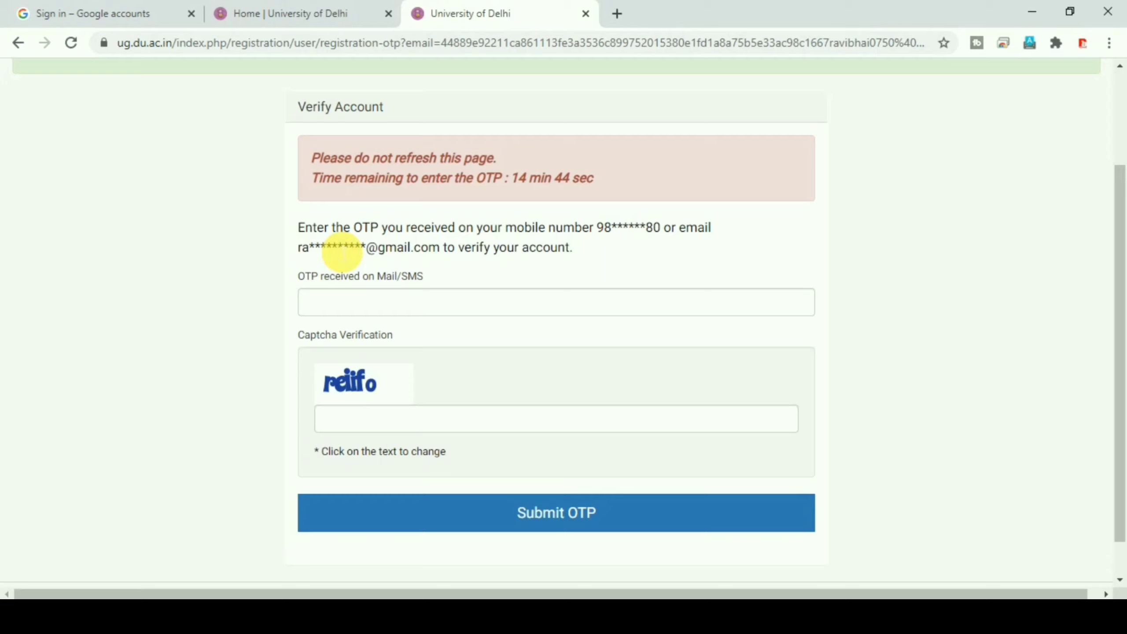
click(367, 306)
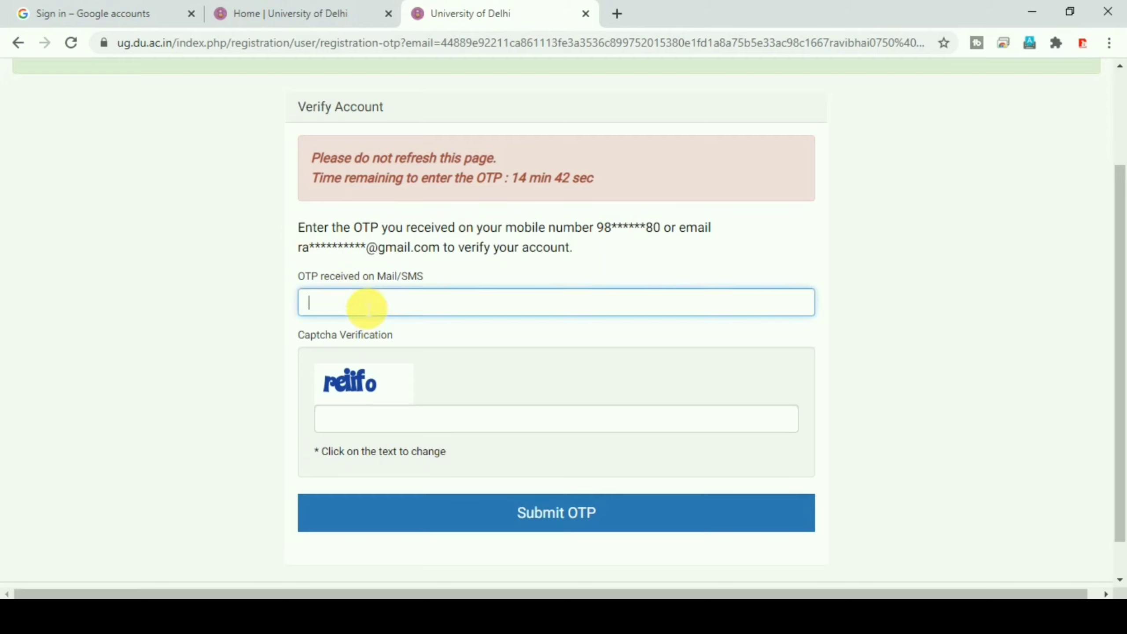
- Refresh the captcha to a new image, type its text, and submit the OTP
click(406, 425)
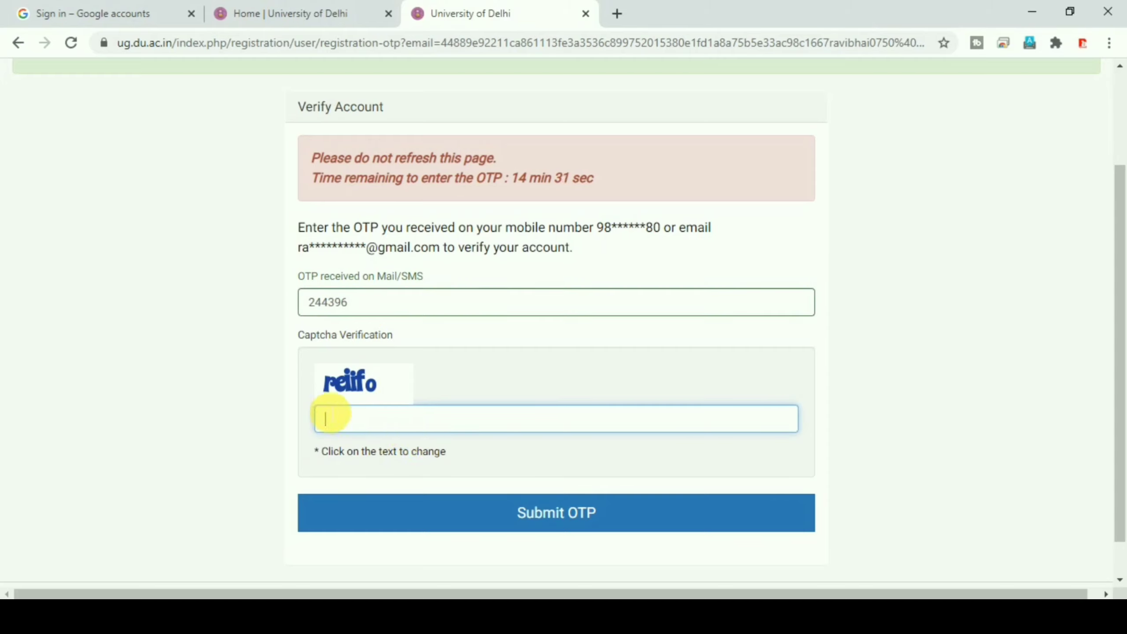
click(356, 386)
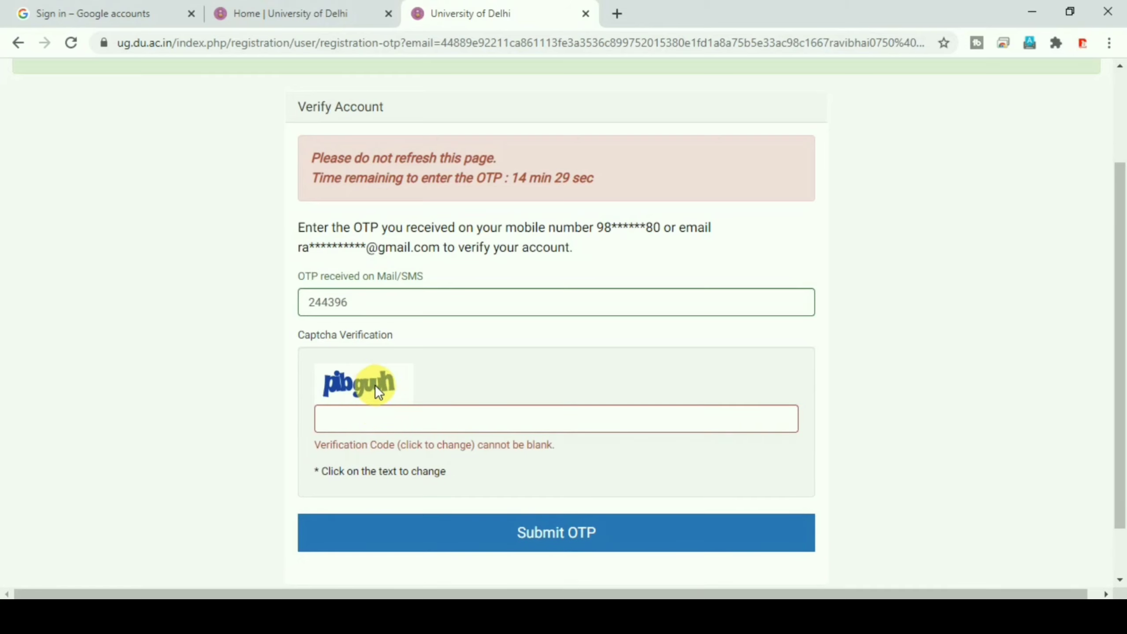
click(360, 386)
click(365, 421)
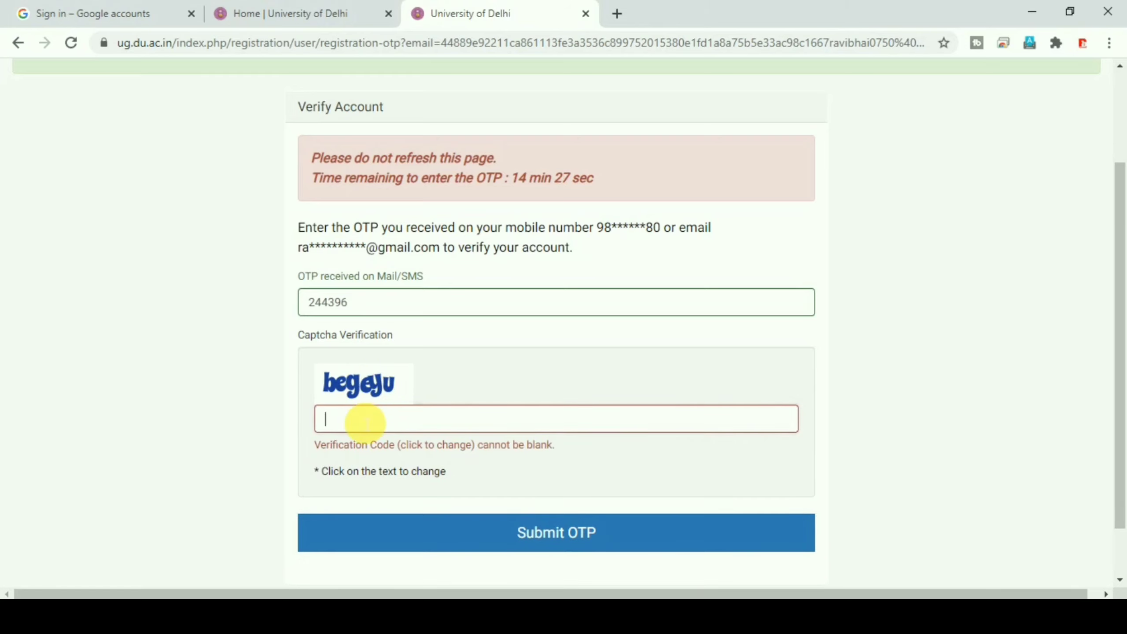
text(be)
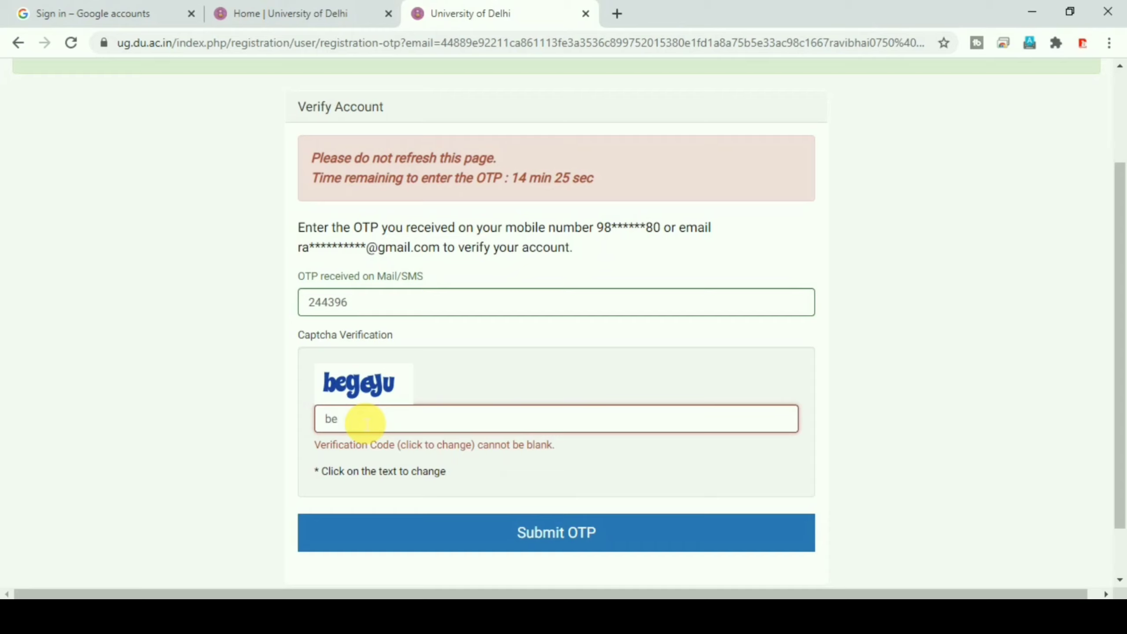
text(geyu)
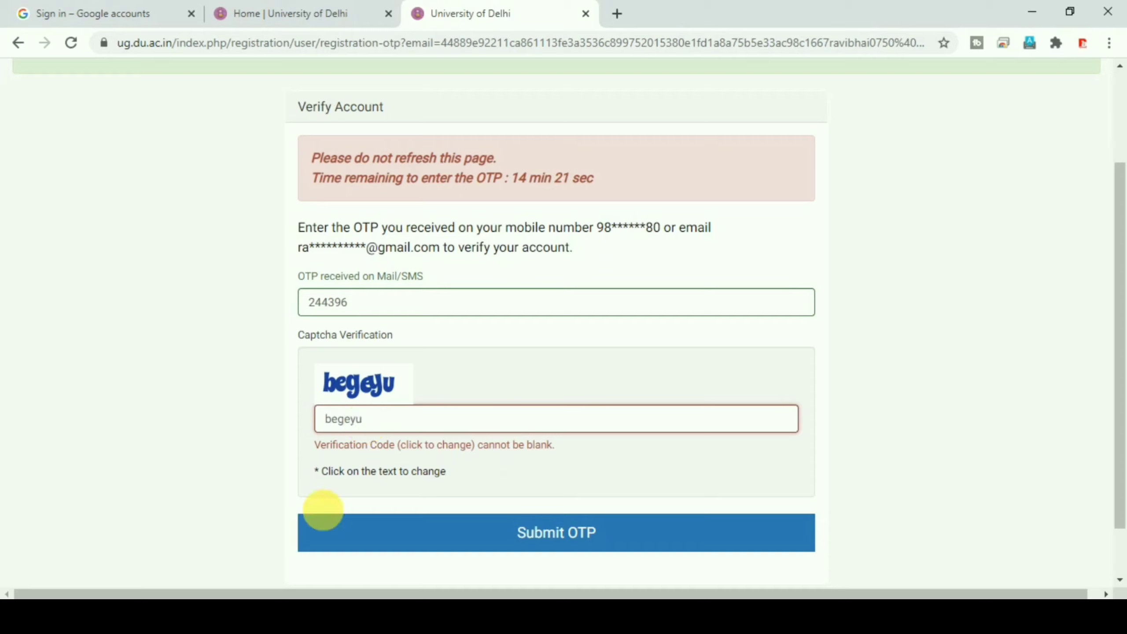
click(550, 537)
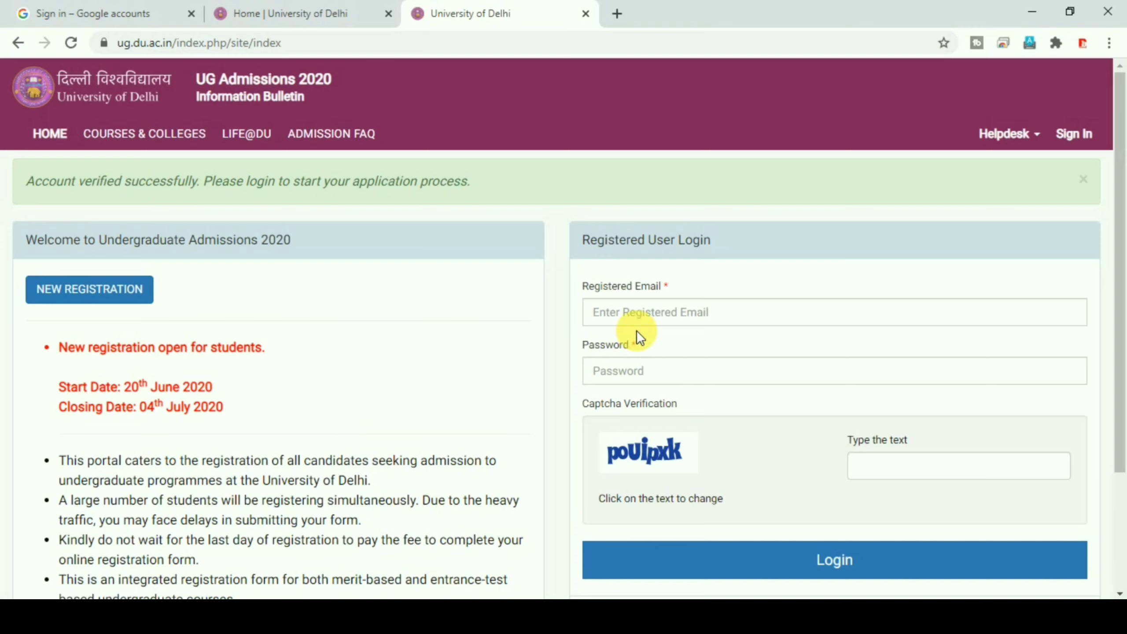
- Log in with the registered e-mail, the account password and the login captcha text
click(671, 324)
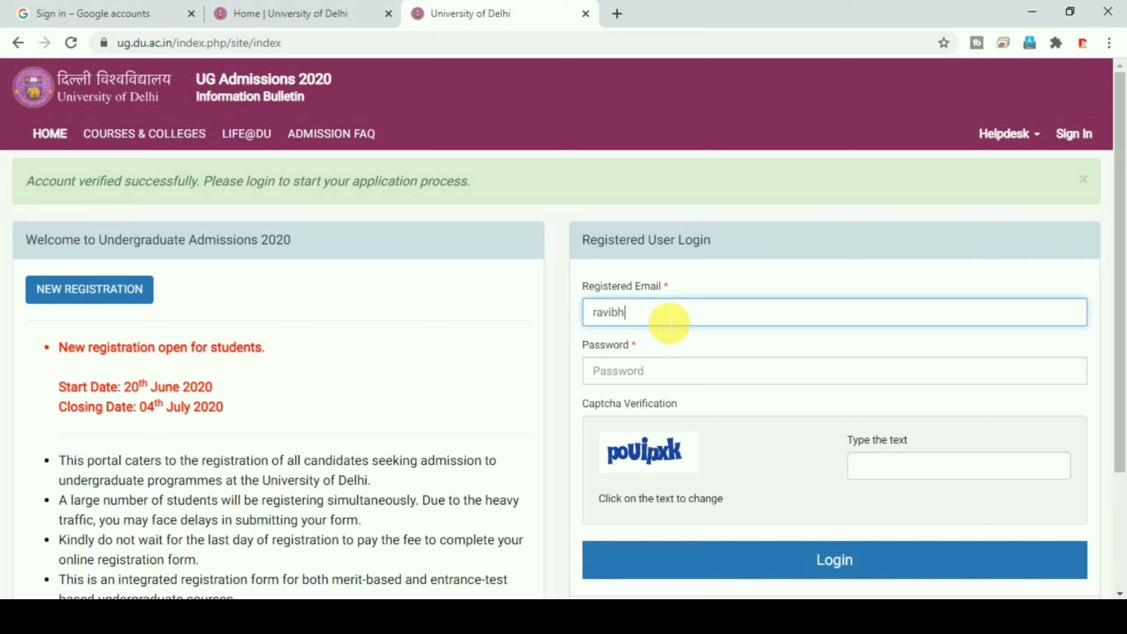
click(738, 382)
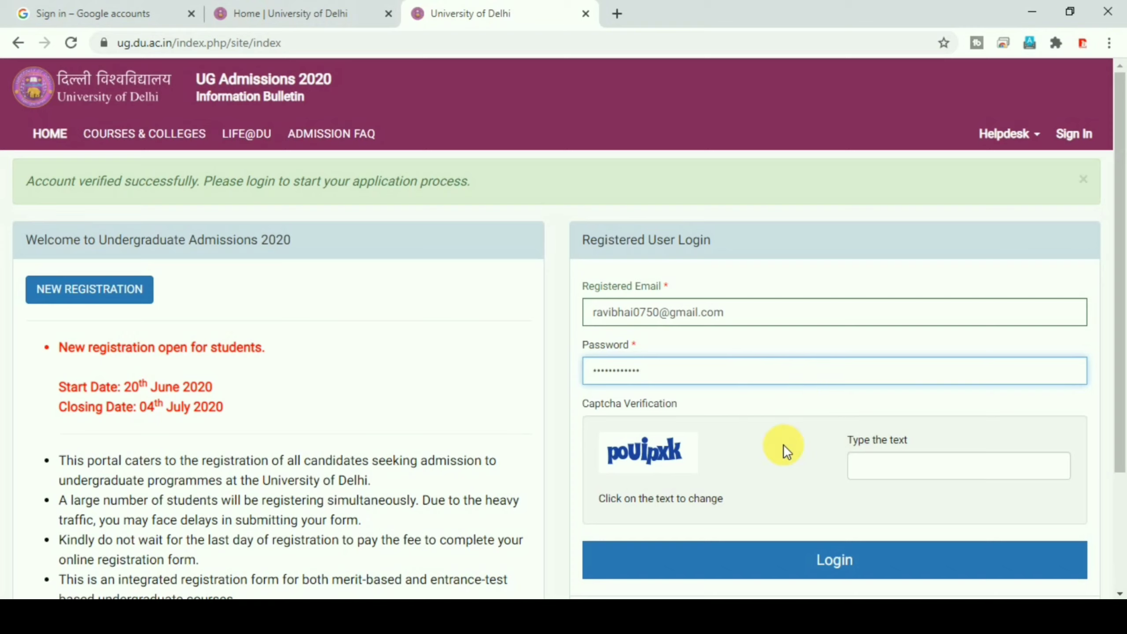
click(897, 467)
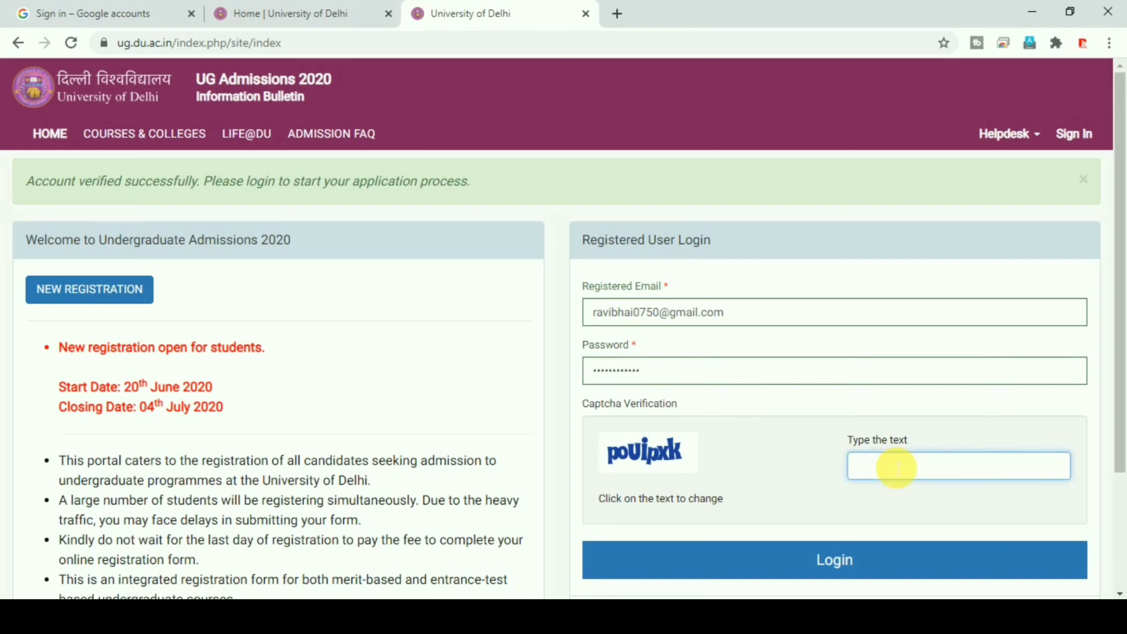
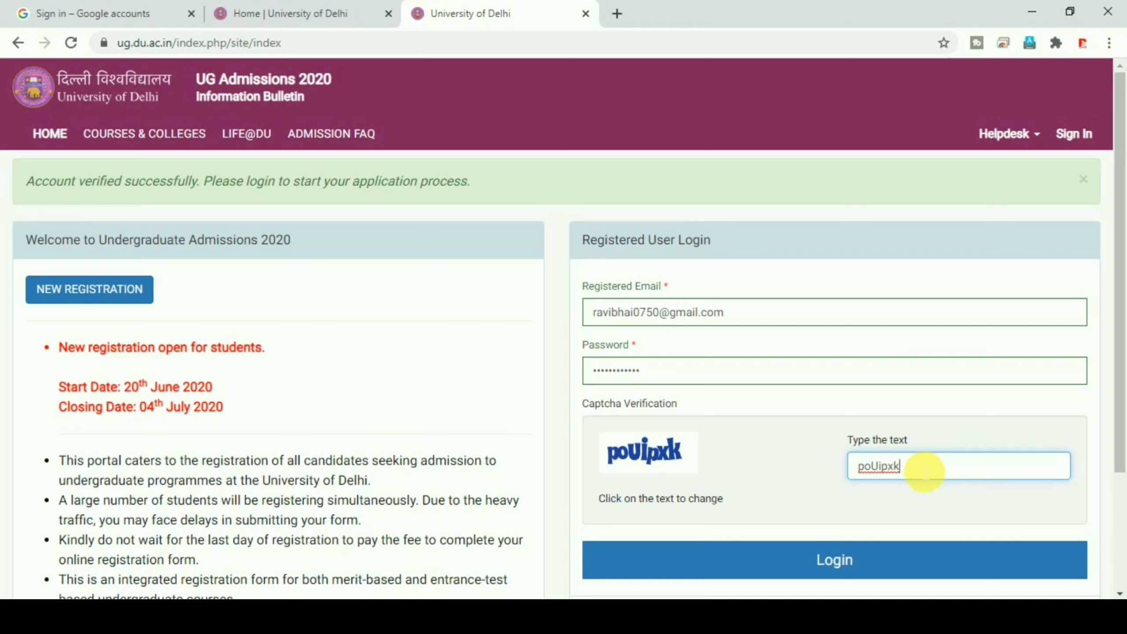
click(846, 566)
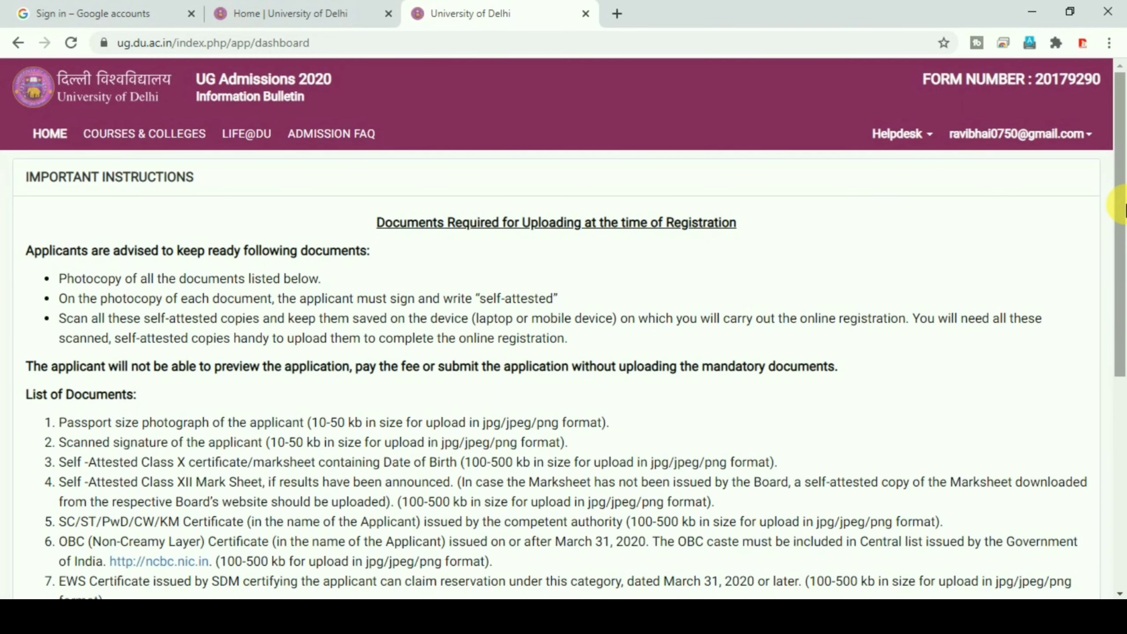
- Read the required-documents instructions, noting the 10-50 kb photo limit, then acknowledge and submit
drag(1123, 207, 1123, 275)
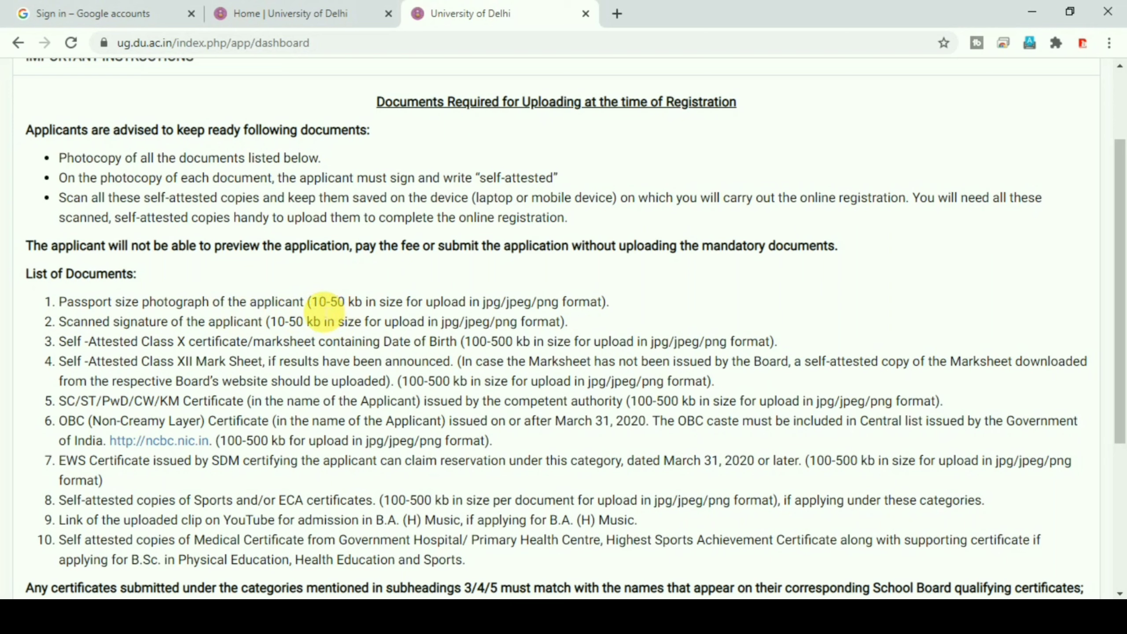
drag(311, 302, 338, 302)
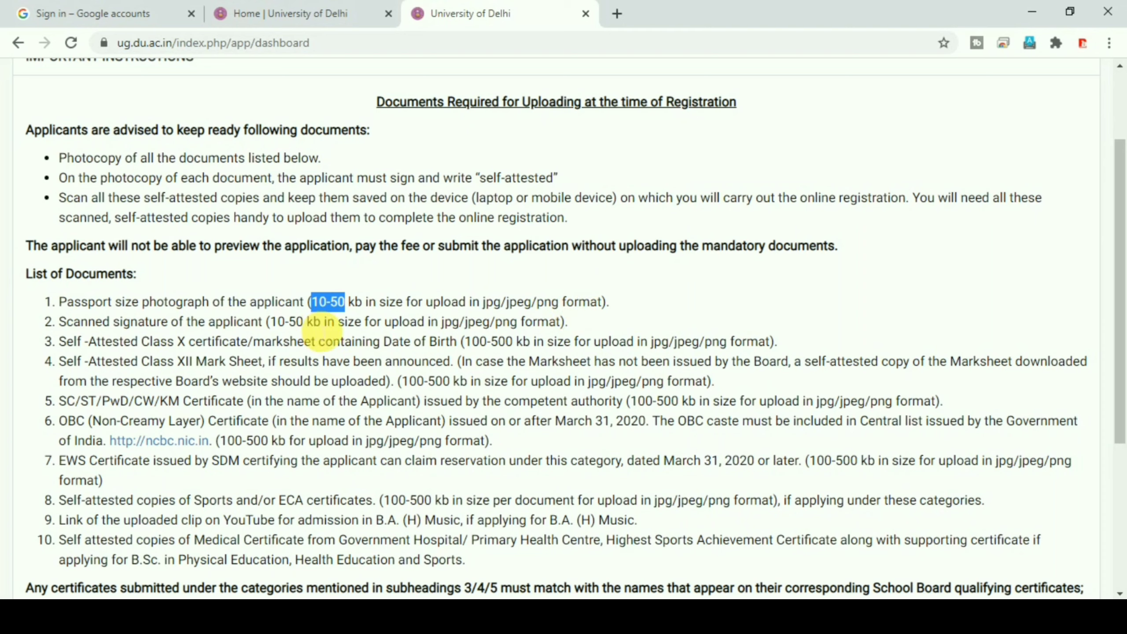
drag(556, 322, 562, 323)
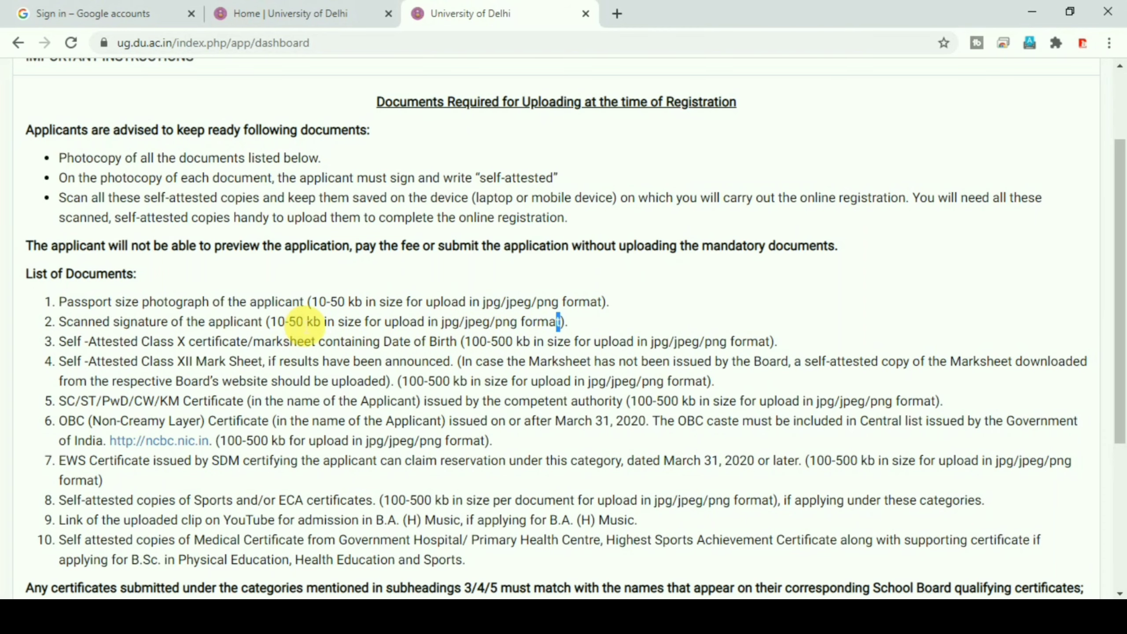
drag(1119, 308, 1087, 343)
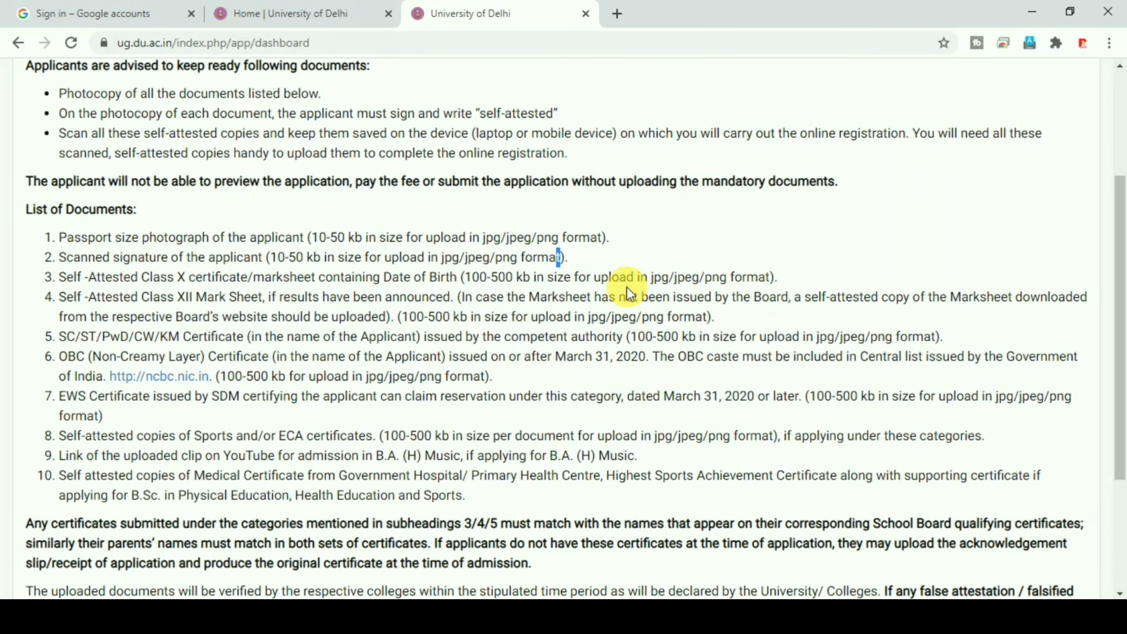
drag(1120, 347, 1122, 355)
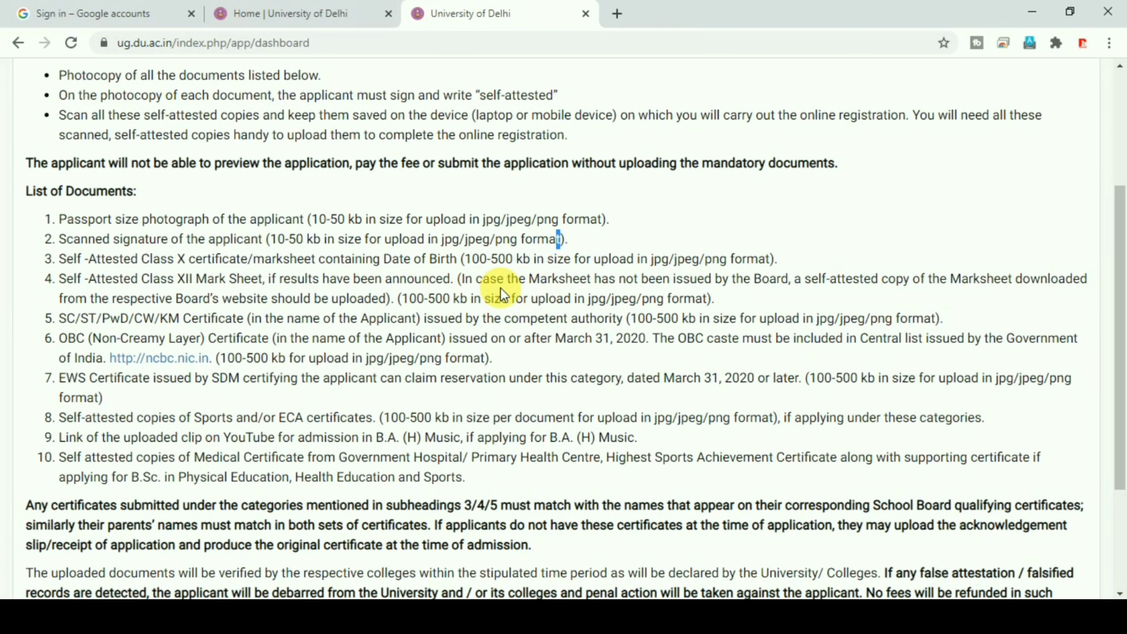
drag(1120, 355, 1123, 385)
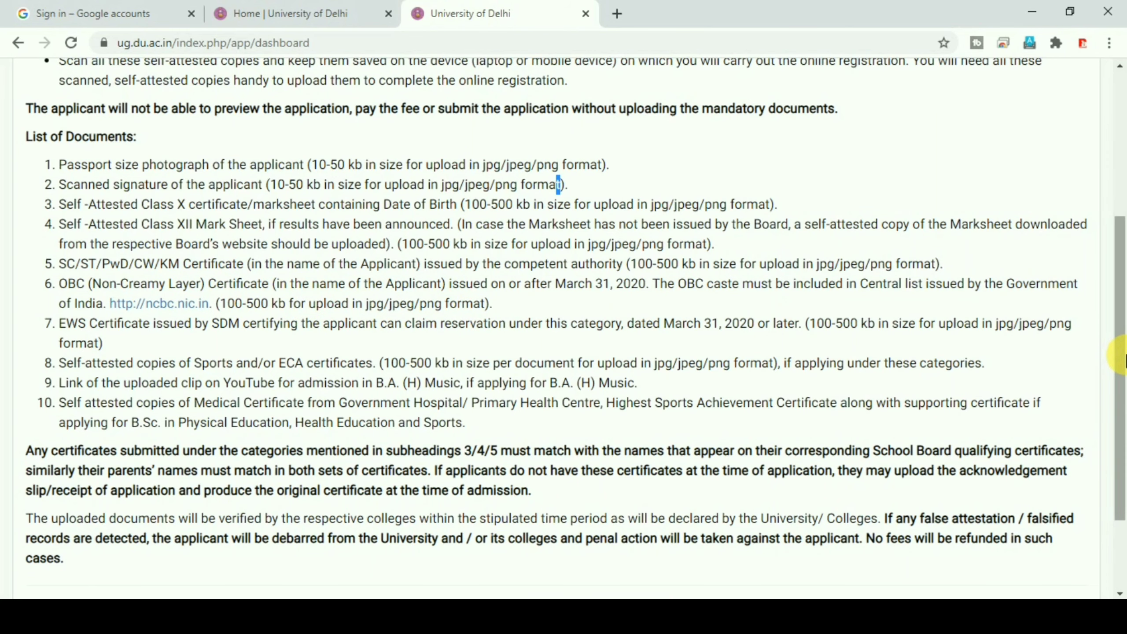
scroll(1123, 364, down, 1)
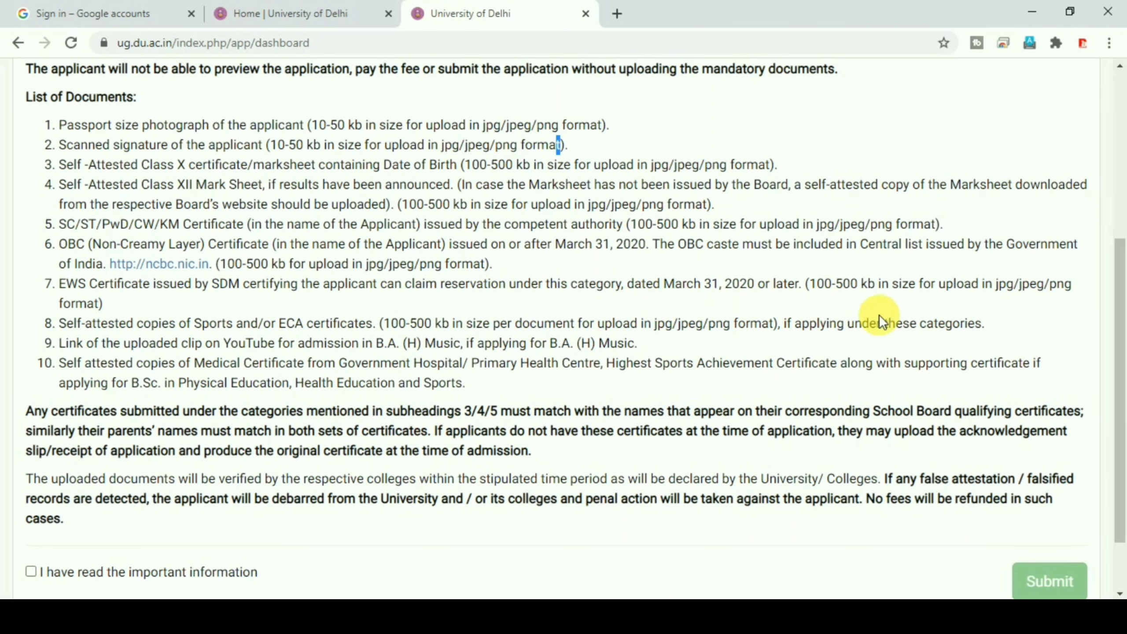
drag(1123, 311, 1126, 344)
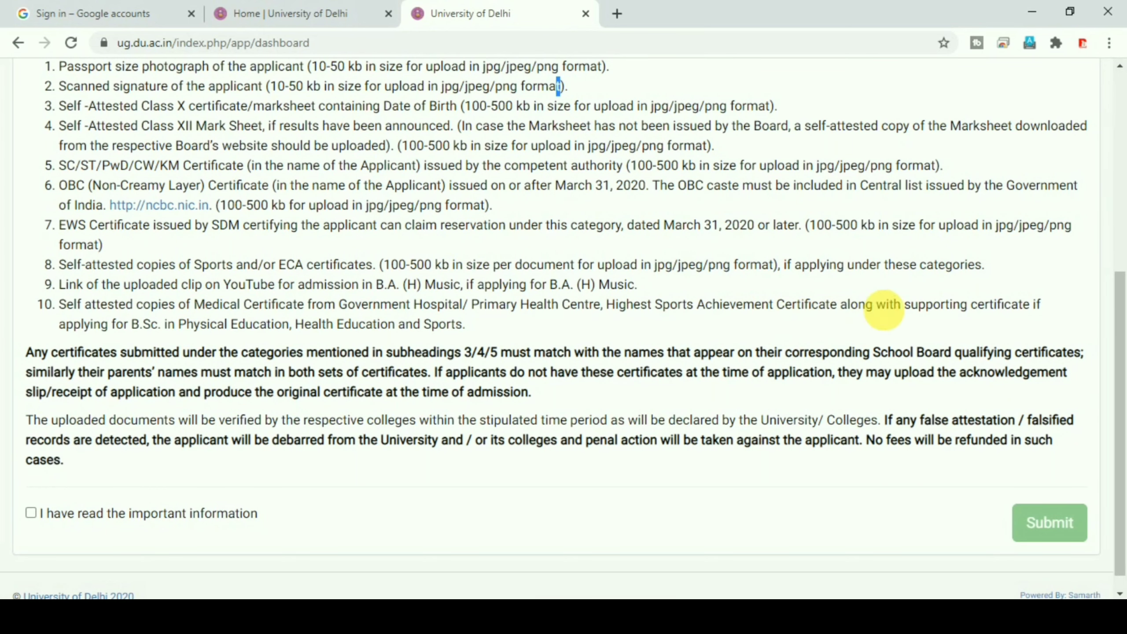
drag(1125, 357, 1125, 397)
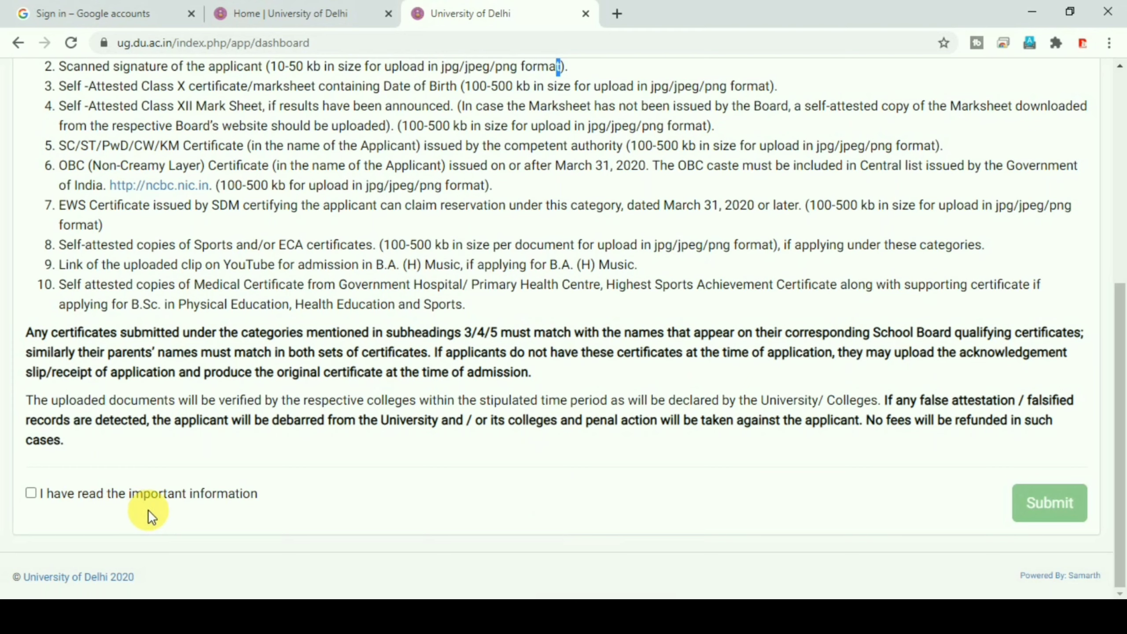
click(31, 492)
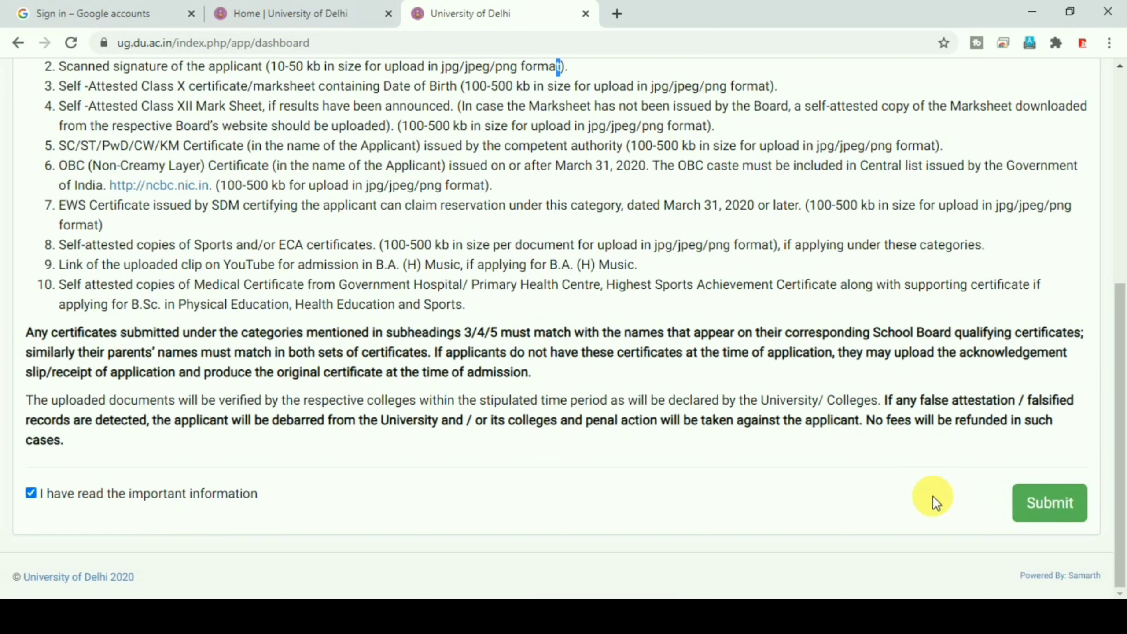
click(1040, 516)
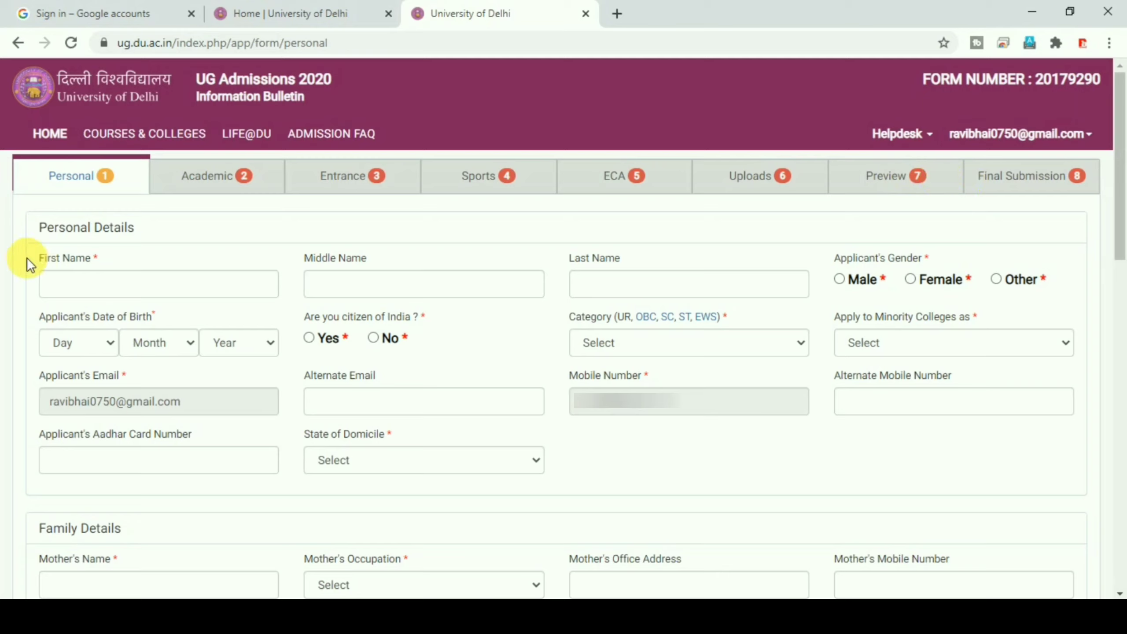
- Autofill the applicant's saved name and address details and set gender to Male
click(181, 293)
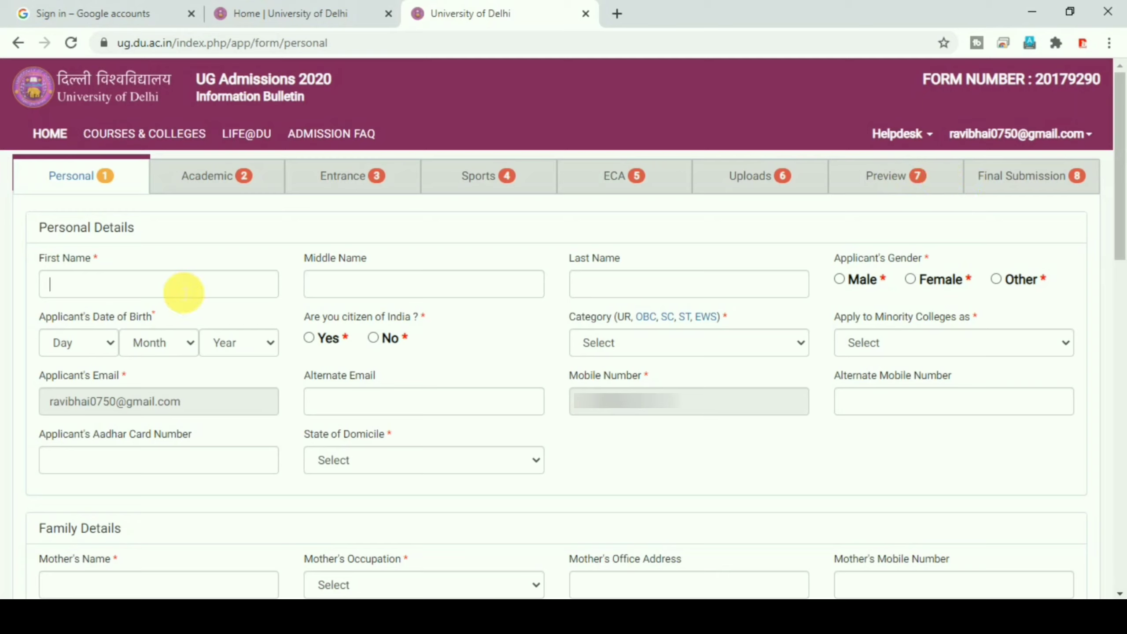
click(109, 285)
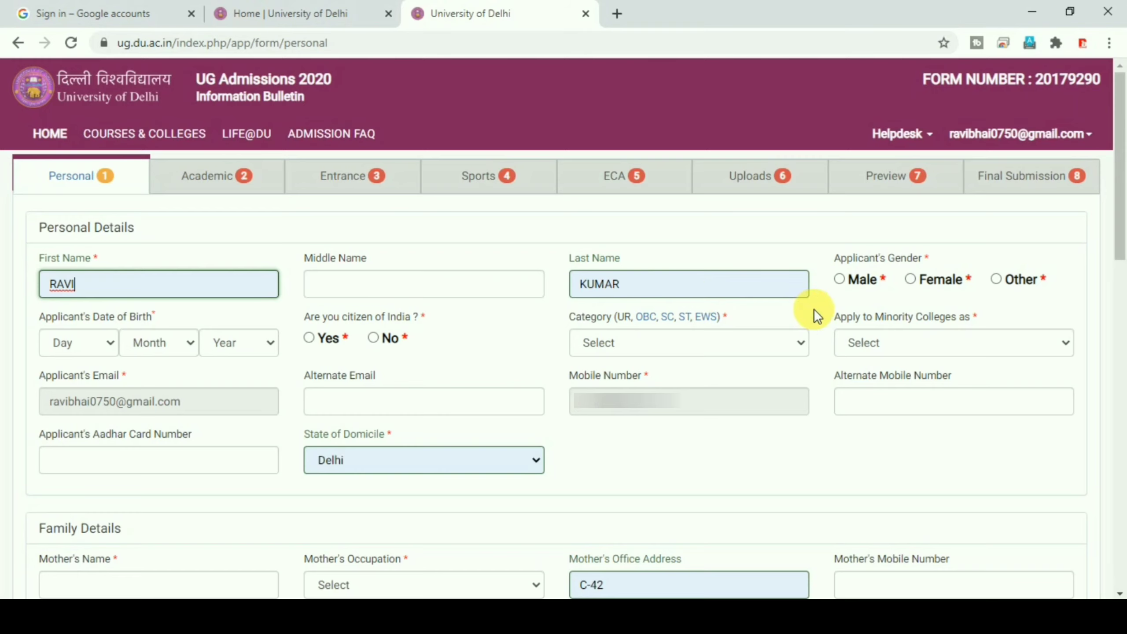
click(847, 279)
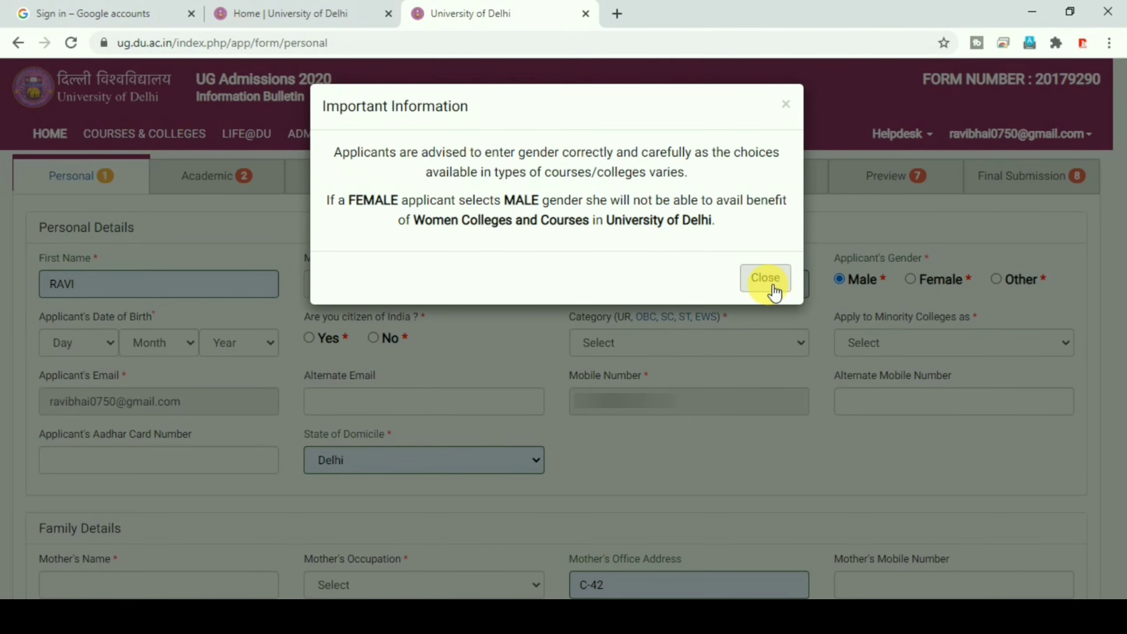
click(766, 279)
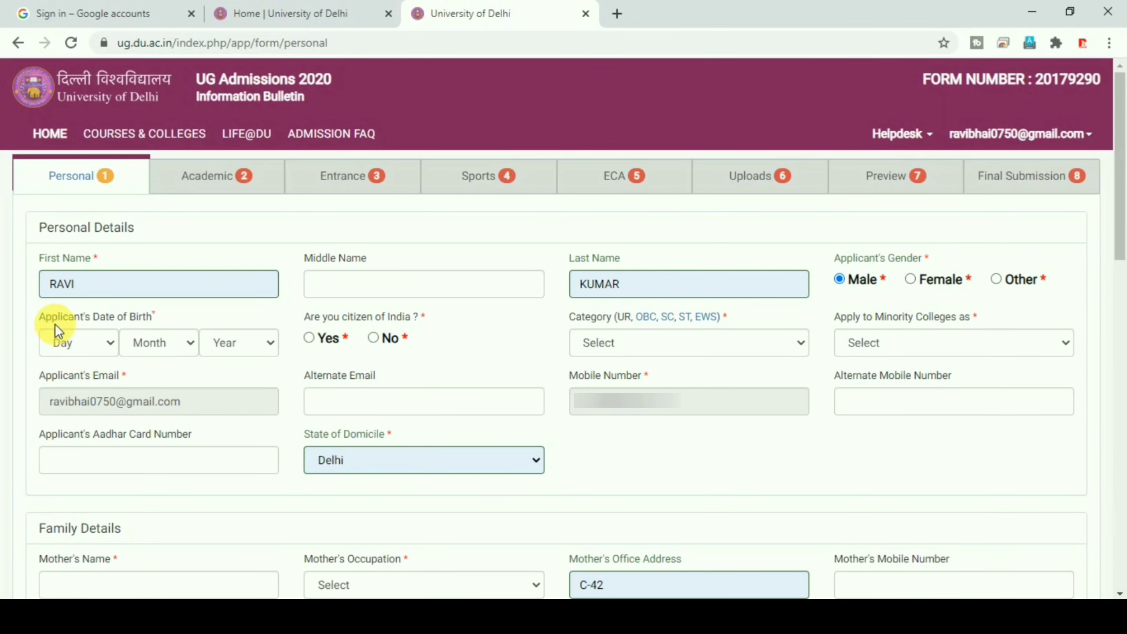
click(114, 346)
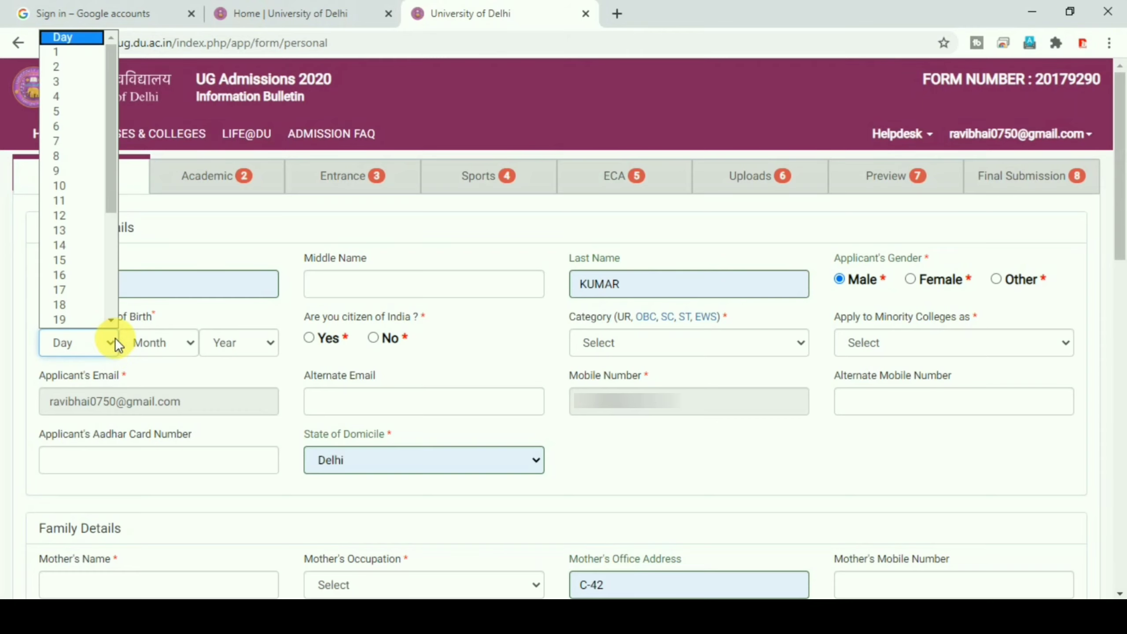
click(80, 261)
click(181, 344)
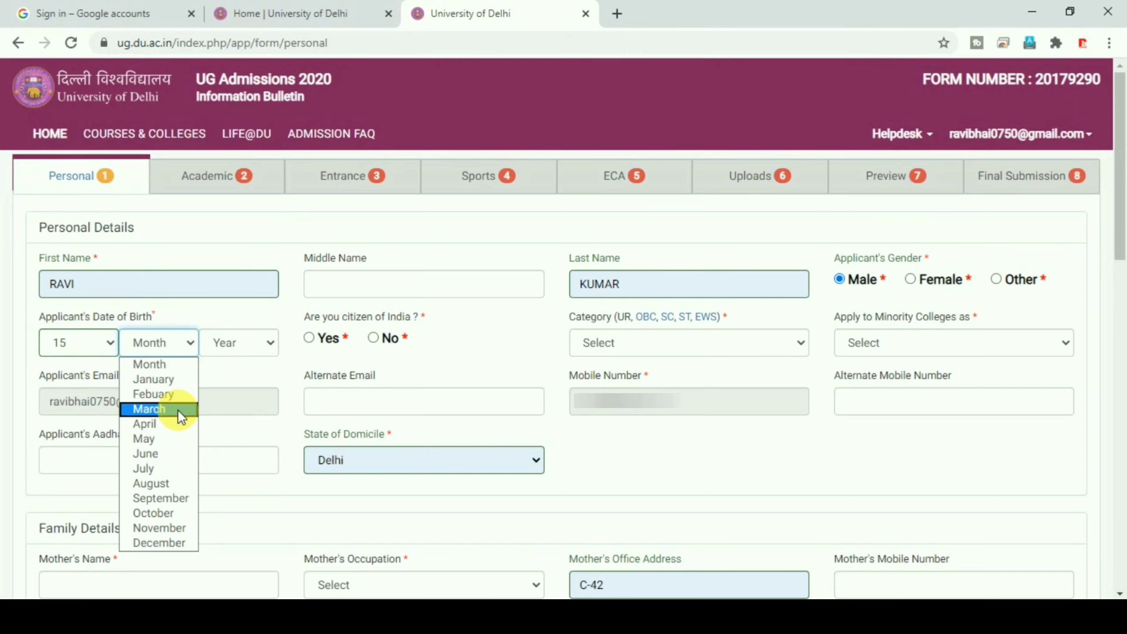
click(174, 467)
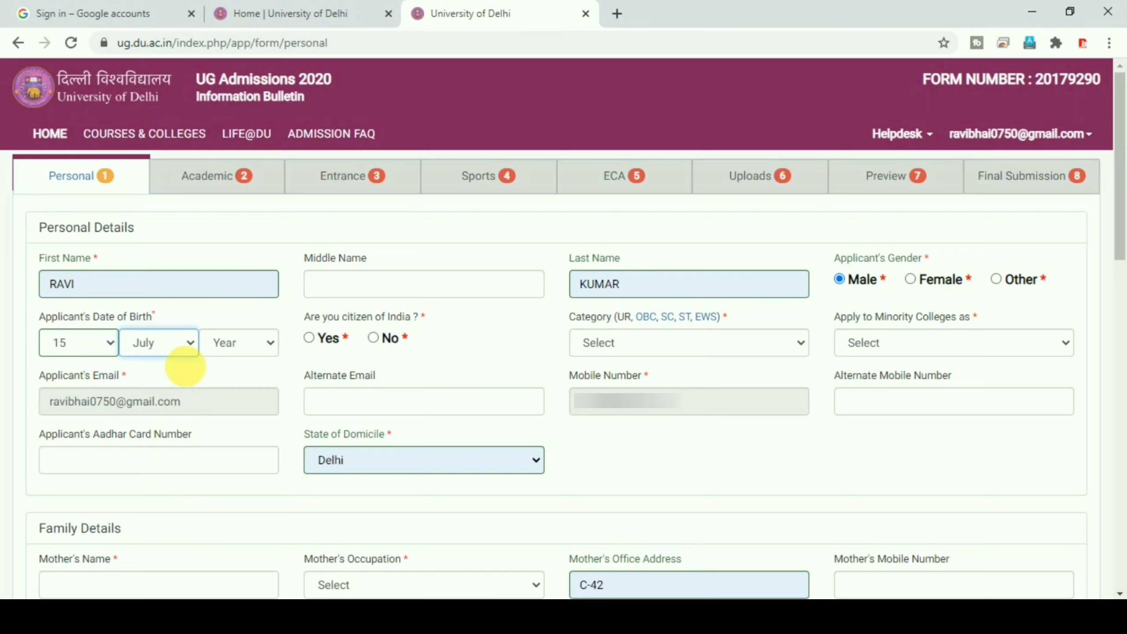
click(241, 346)
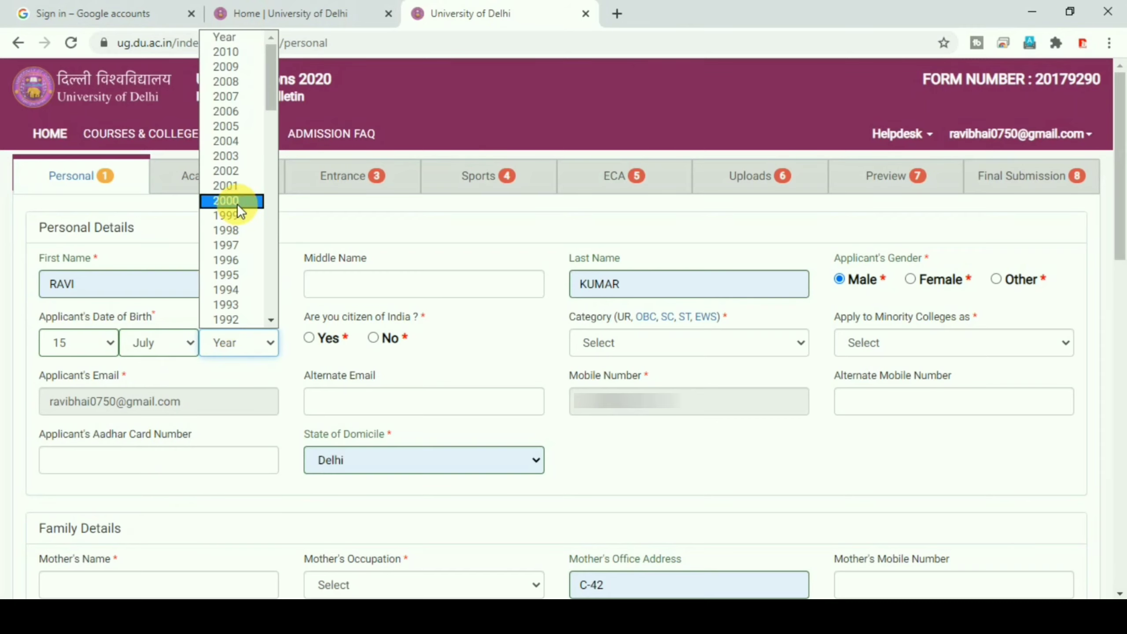
click(239, 202)
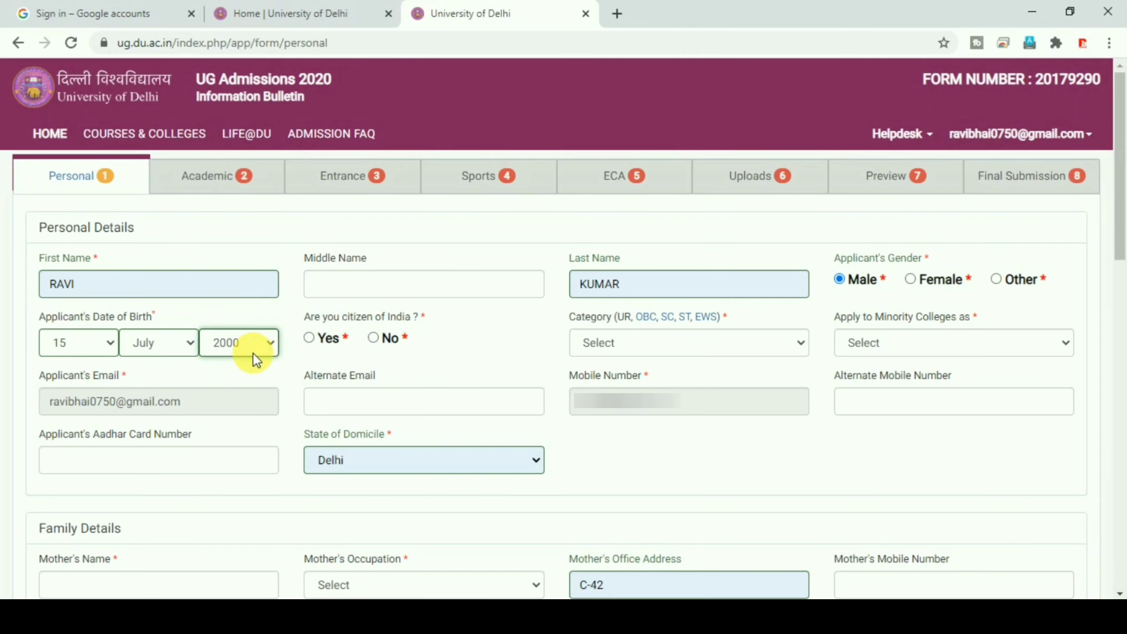
click(319, 340)
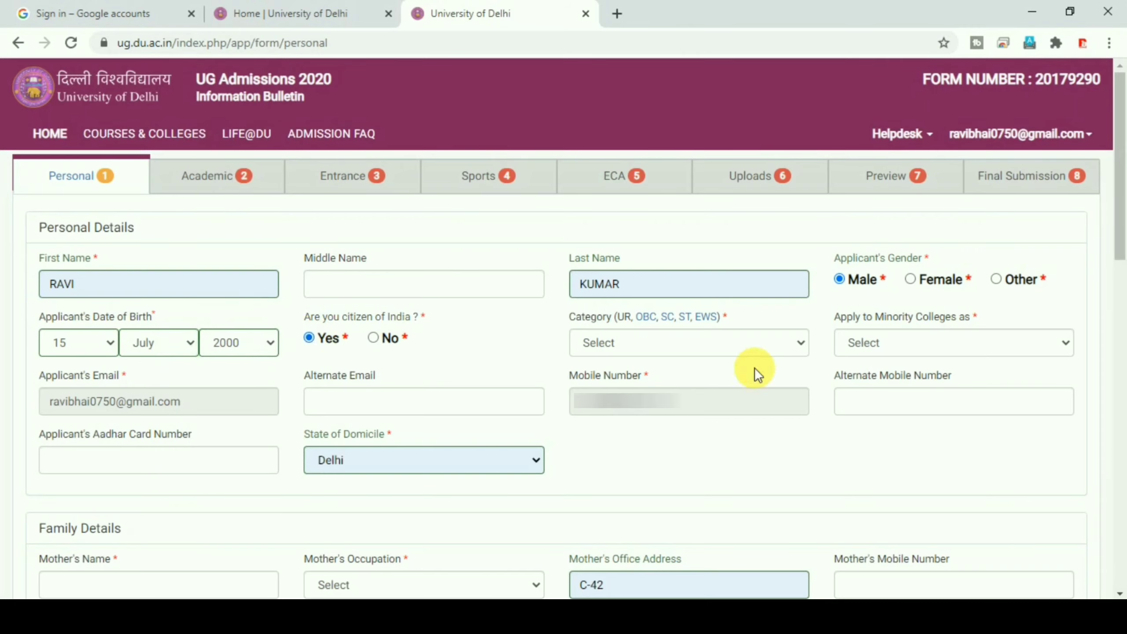
- Set Category to SC and Apply to Minority Colleges to Not Applicable
click(707, 340)
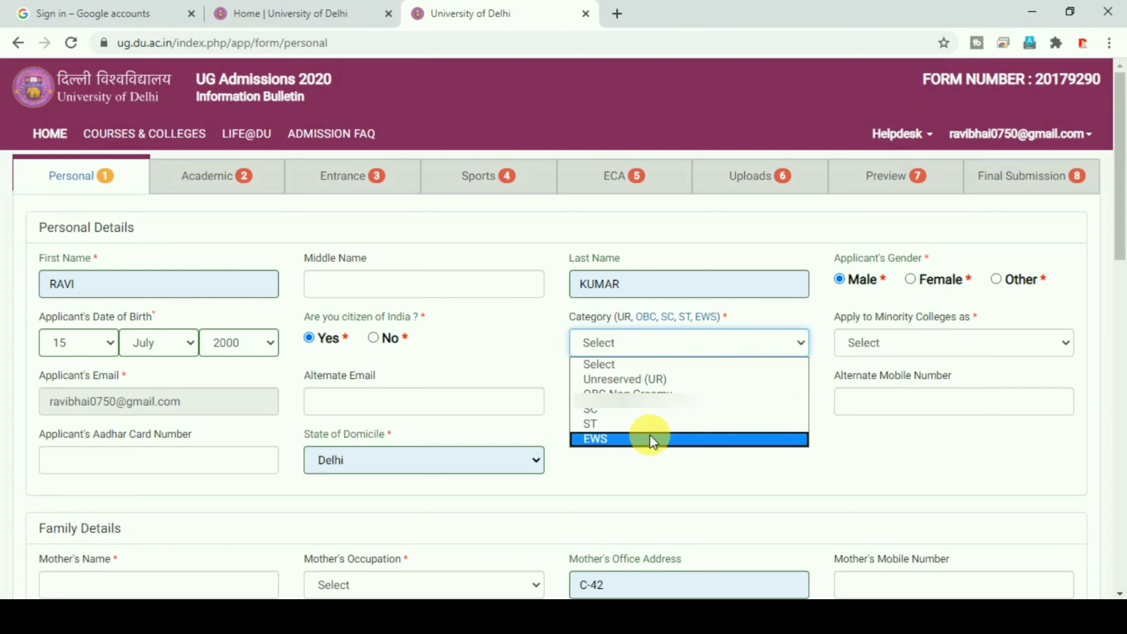
click(626, 410)
click(855, 342)
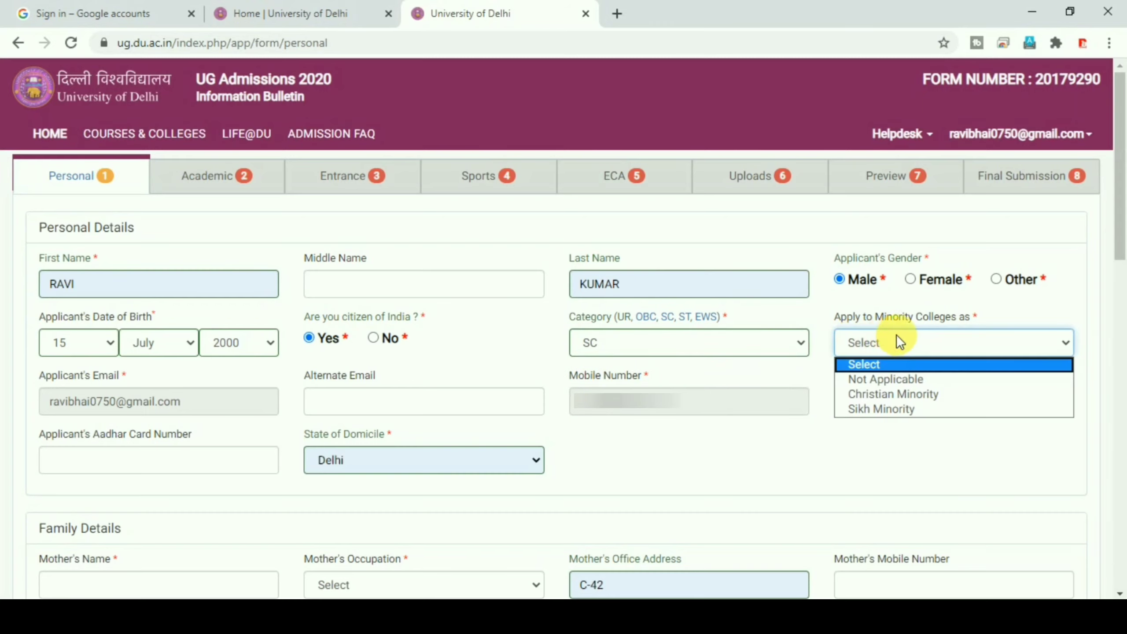
click(998, 384)
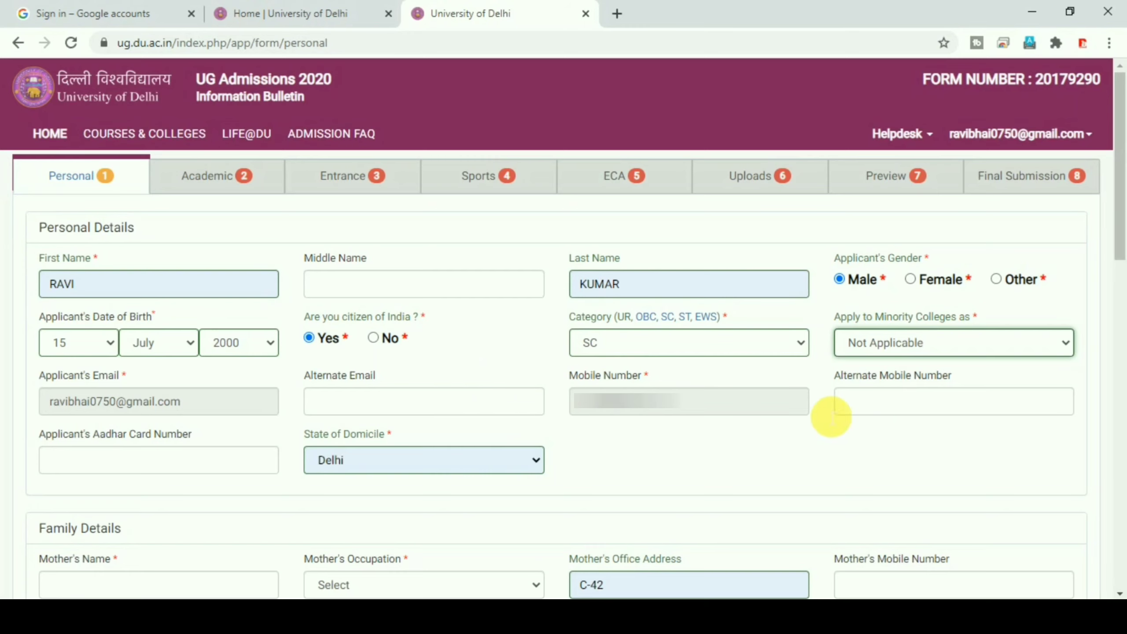
scroll(1114, 296, down, 3)
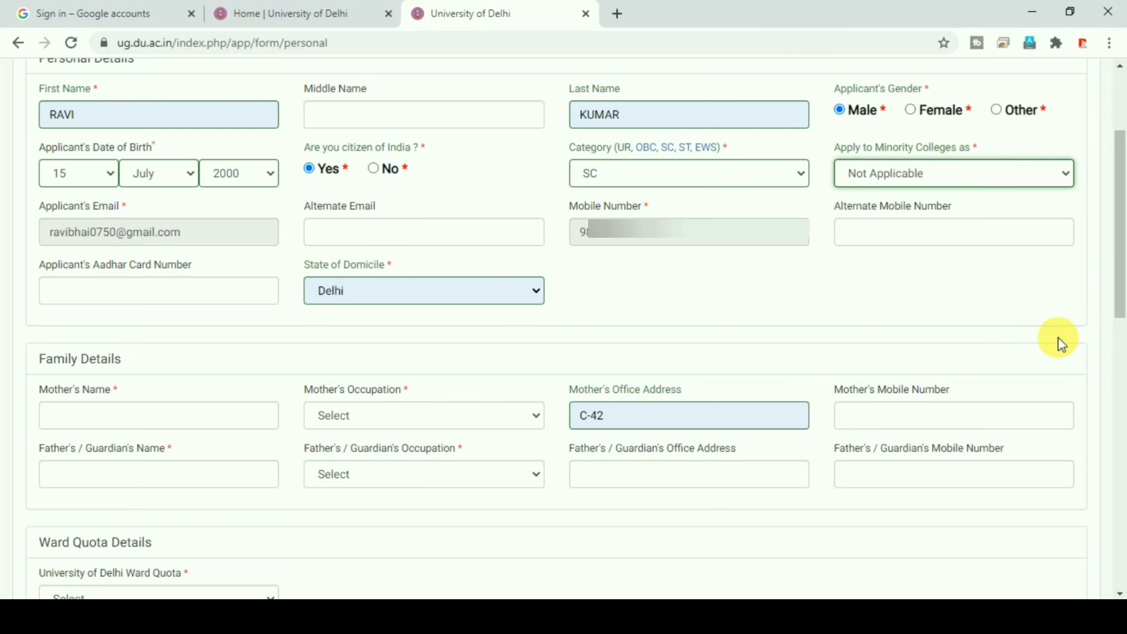
- Enter the mother's name and set her occupation to Not Applicable
scroll(1120, 277, down, 1)
scroll(1118, 282, down, 1)
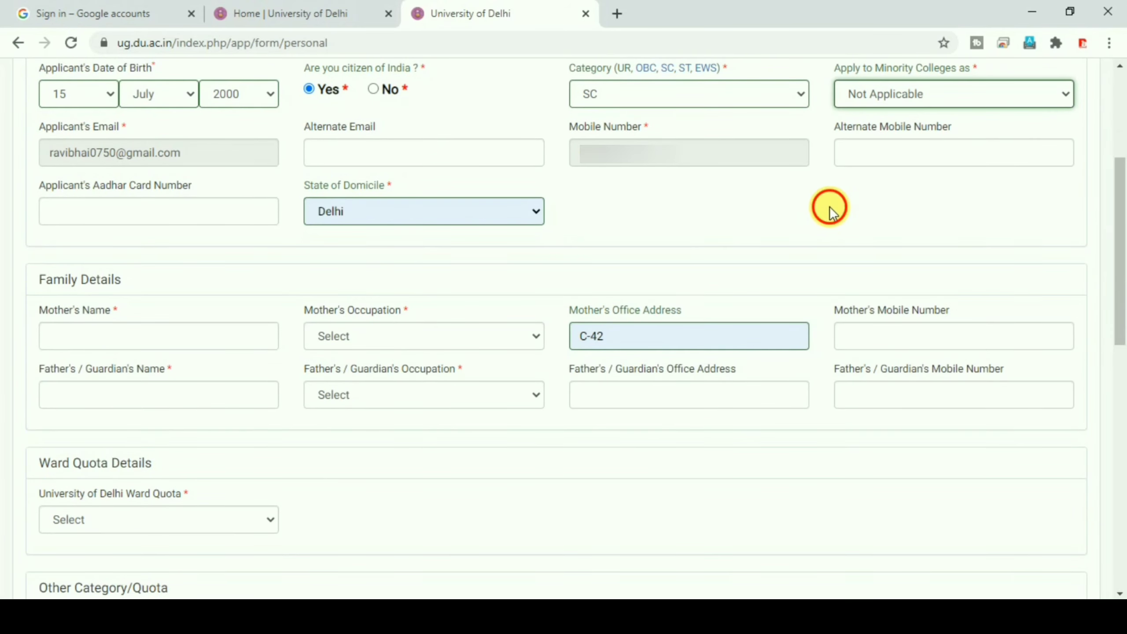
click(830, 207)
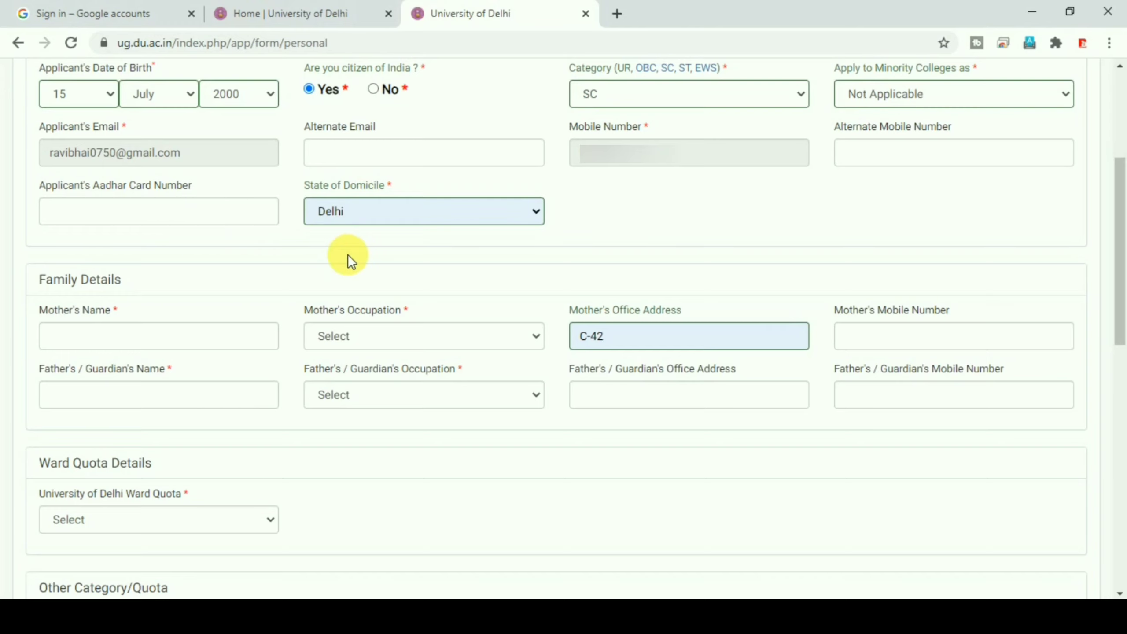
drag(1120, 295, 1119, 332)
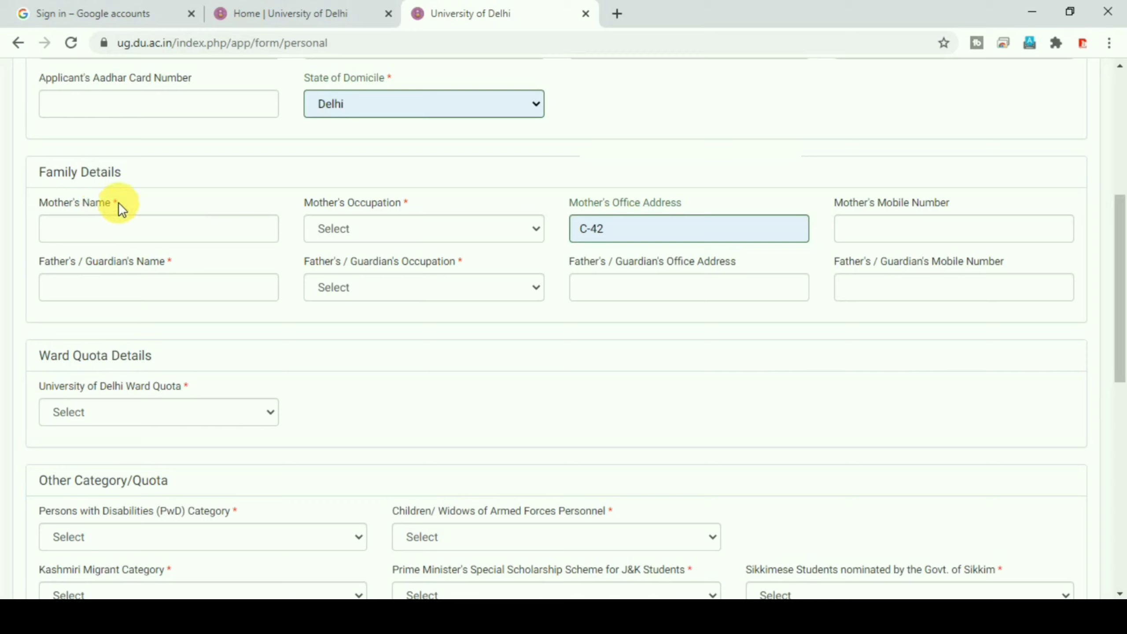
click(122, 232)
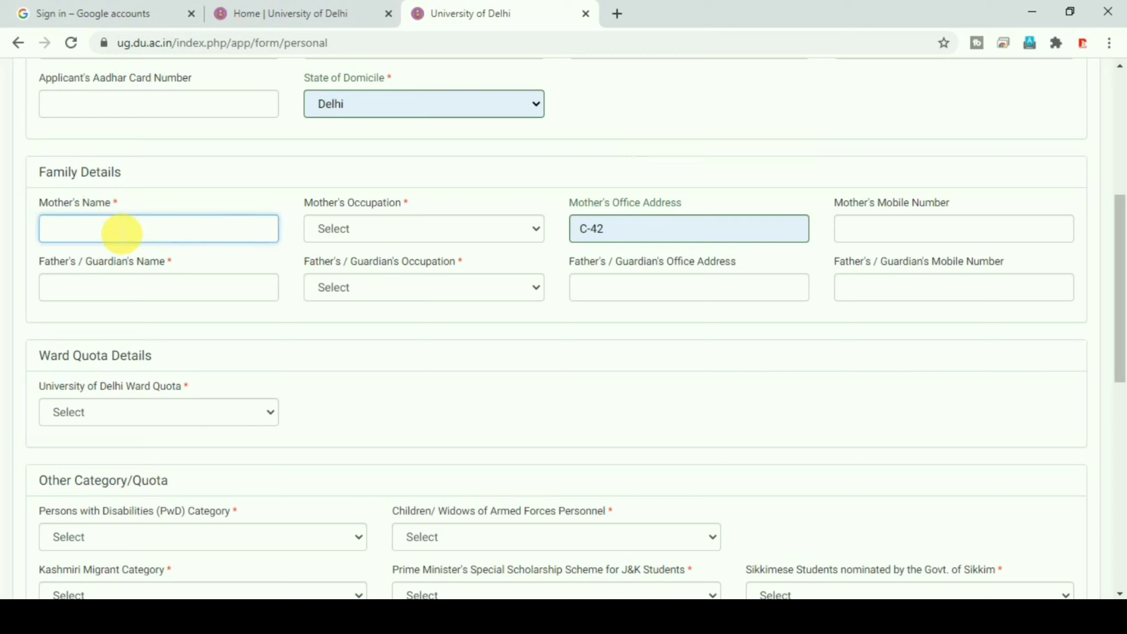
text(Kamlesh)
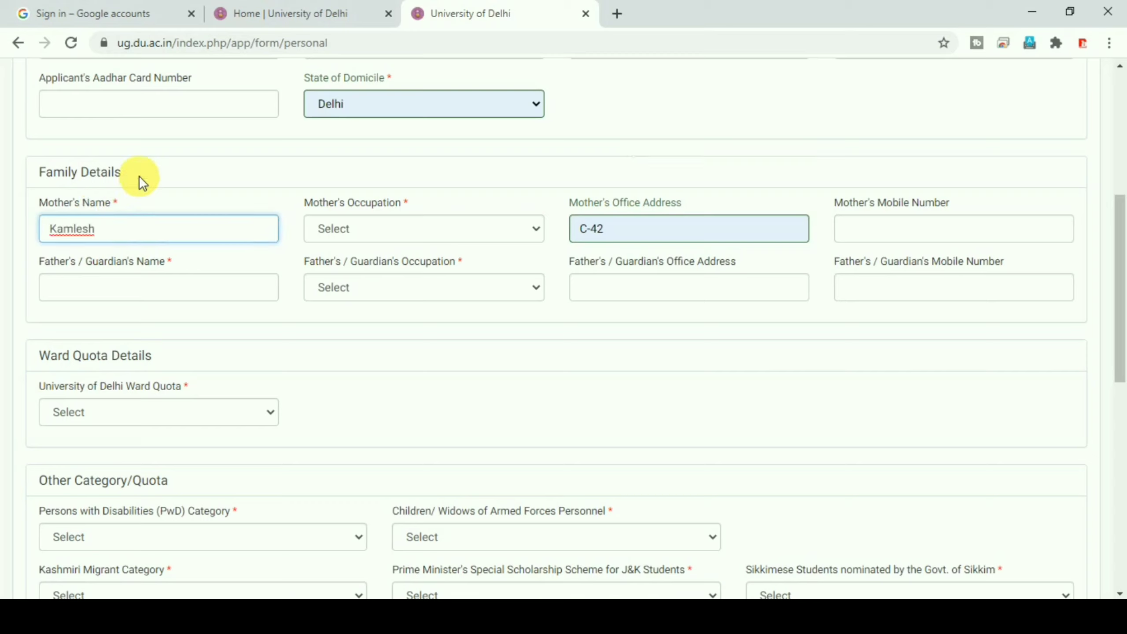
click(439, 235)
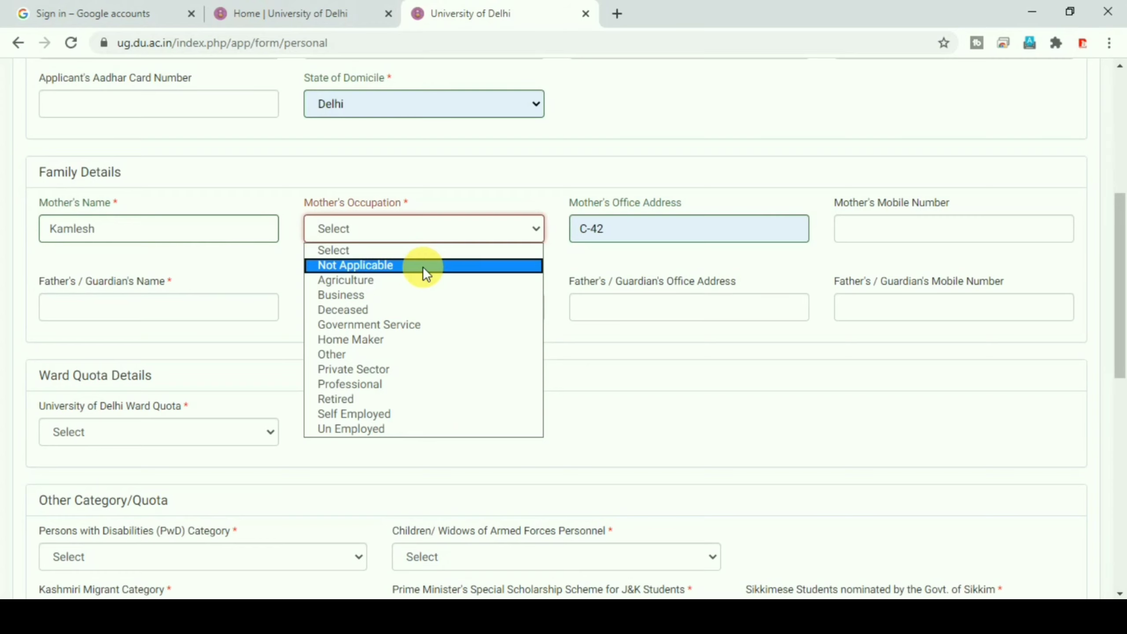
click(424, 265)
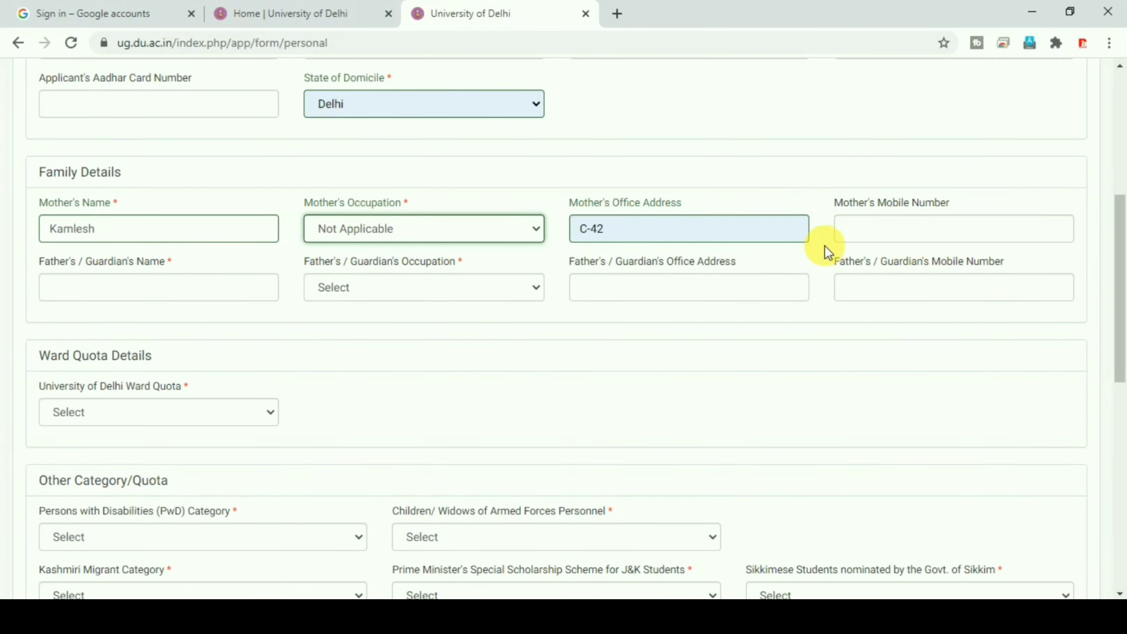
- Enter the father's name and set his occupation to Business
click(165, 297)
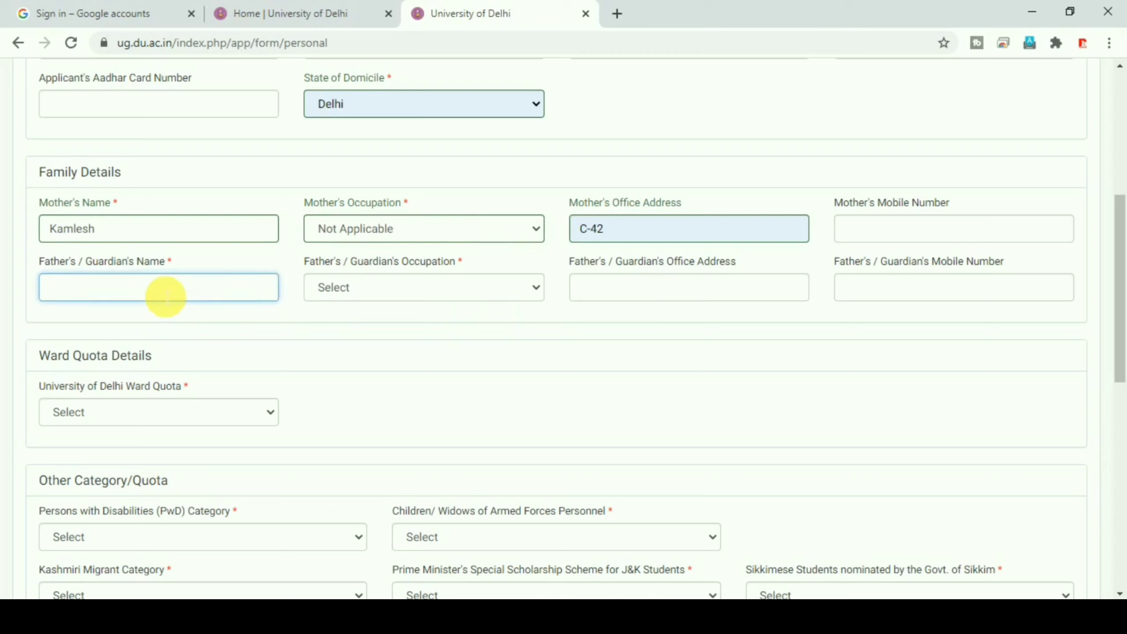
text(Preamlal)
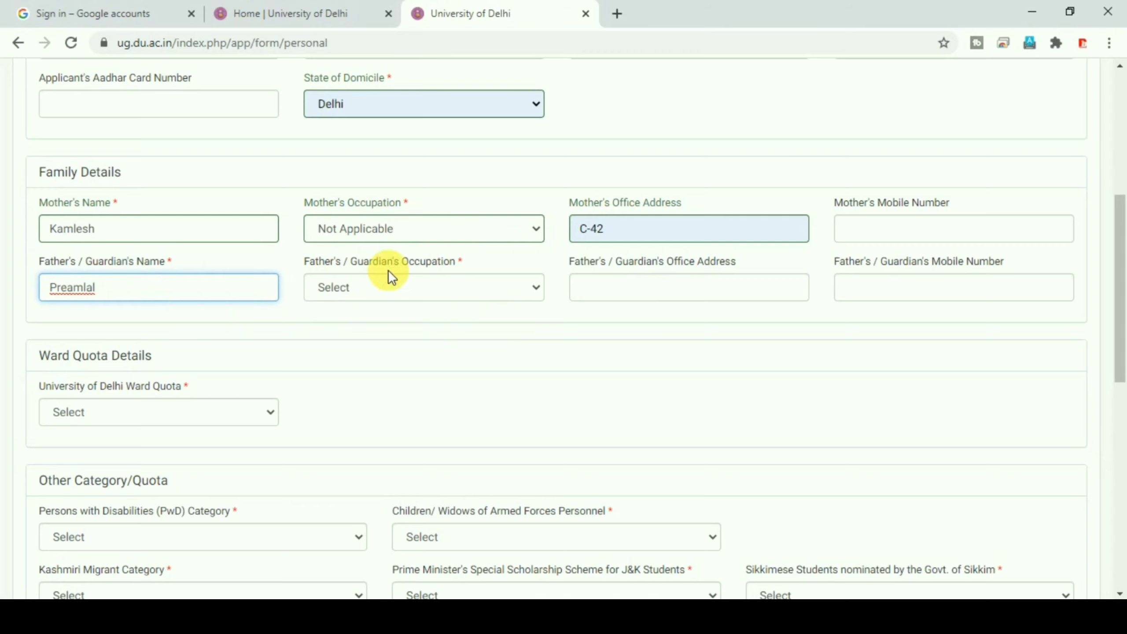
click(461, 293)
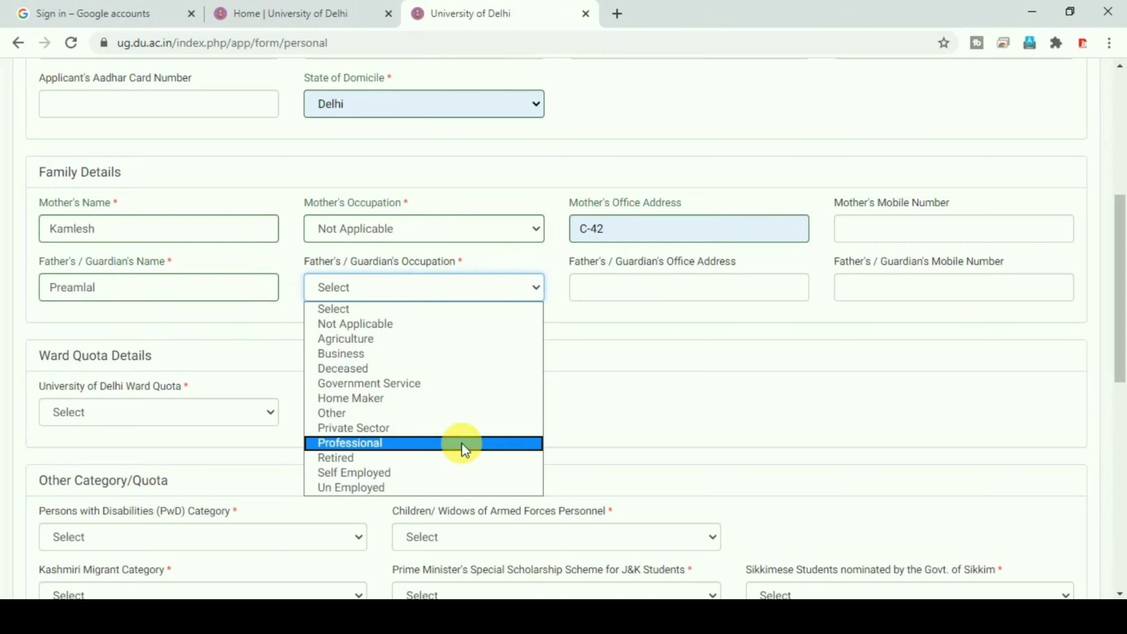
click(444, 354)
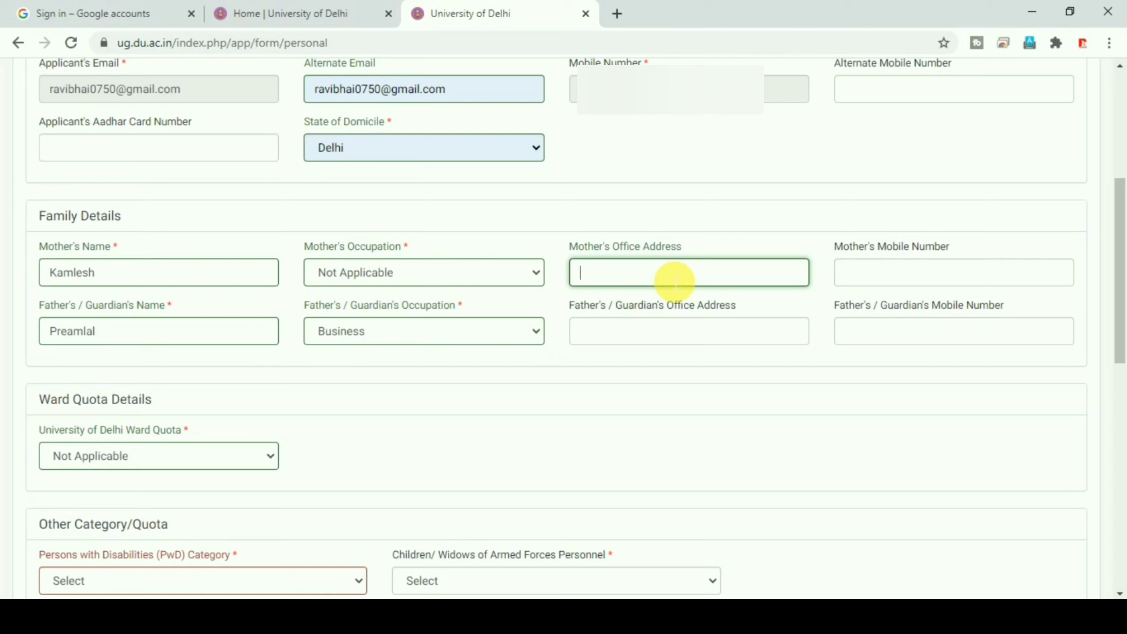
- Fill the mother's and father's office addresses from the suggested address
text(C)
click(610, 318)
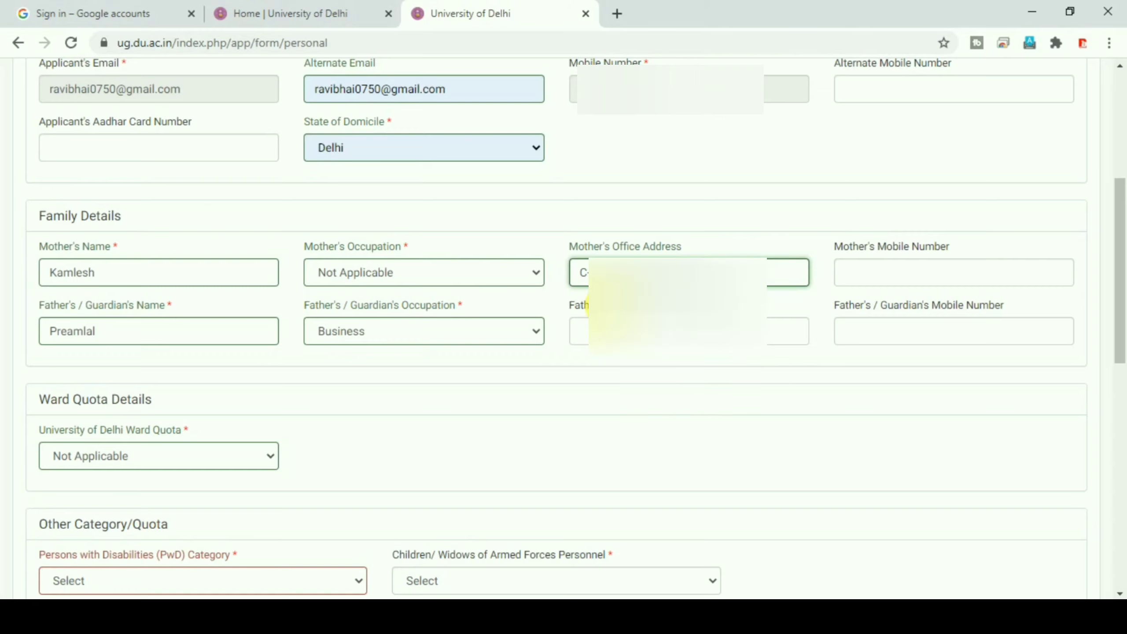
click(630, 332)
drag(710, 276, 506, 257)
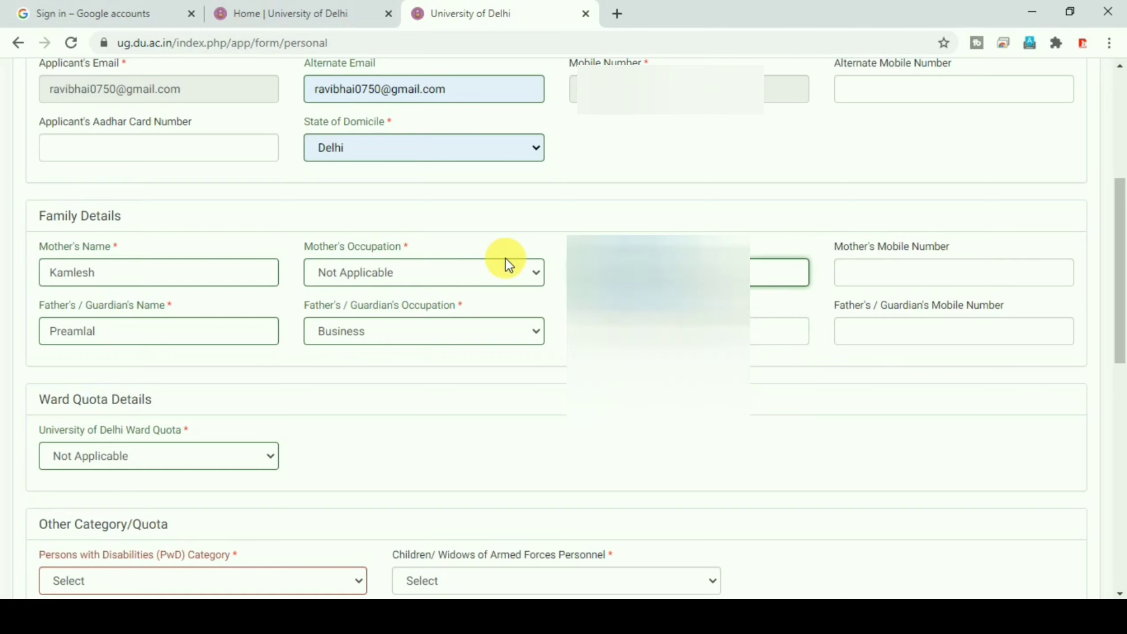
click(648, 331)
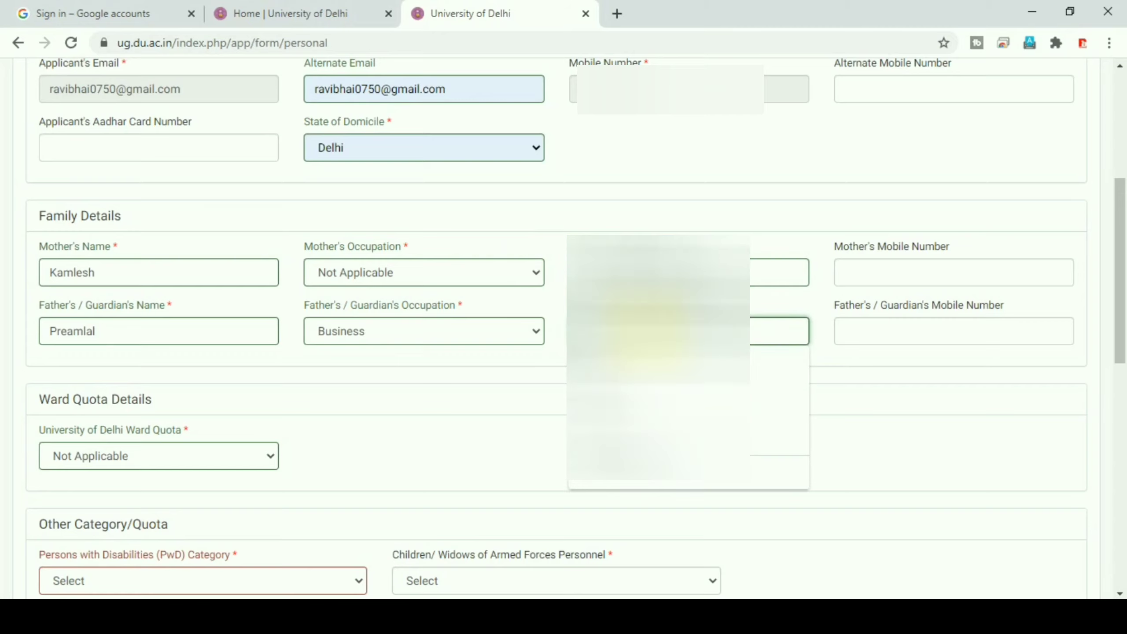
key(ctrl+v)
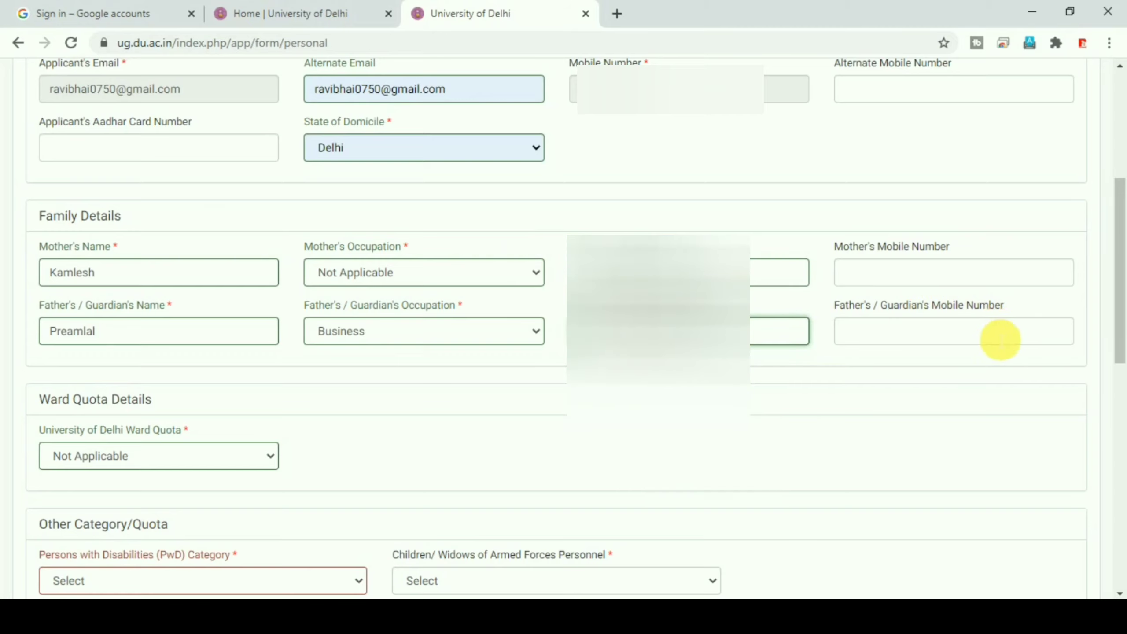
click(936, 339)
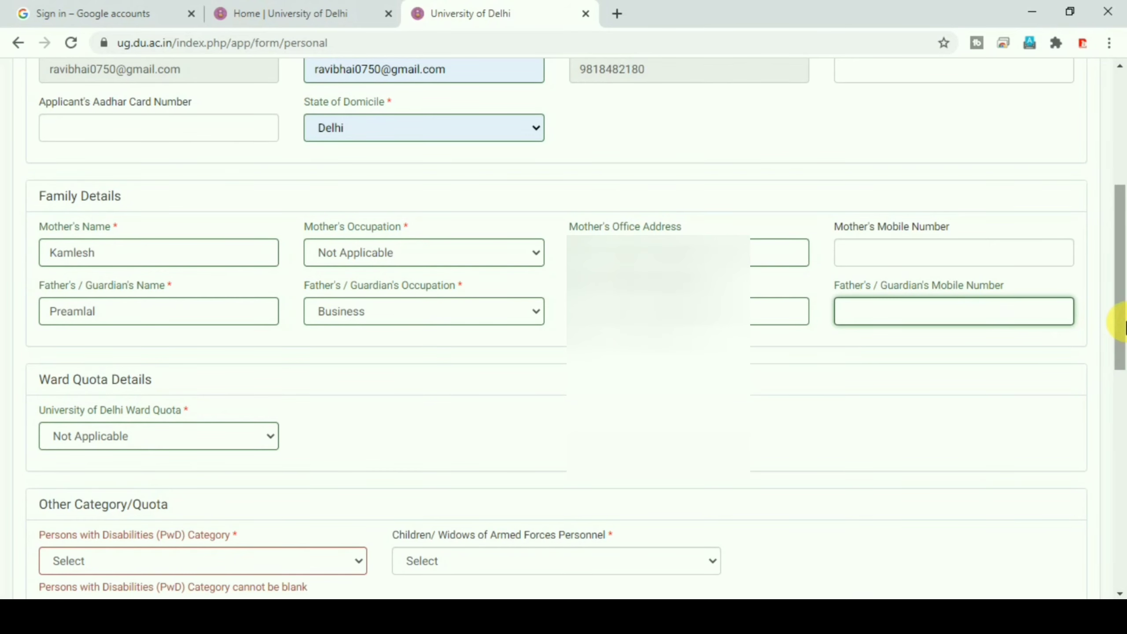
- Set both Ward Quota and Disability category to Not Applicable
drag(1119, 322, 1123, 402)
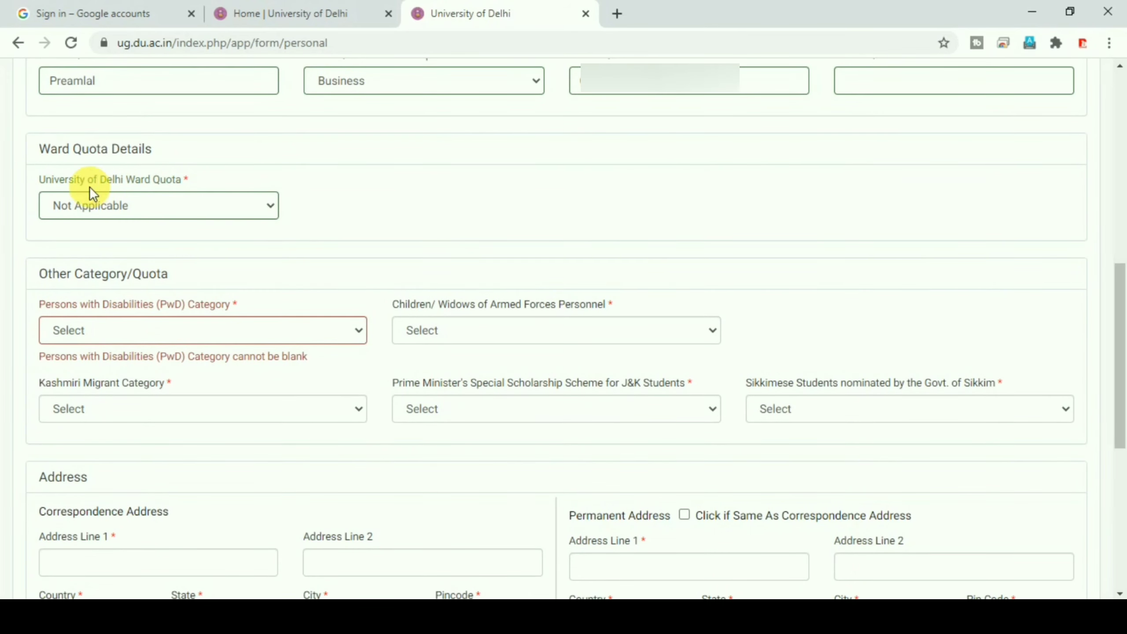
click(87, 210)
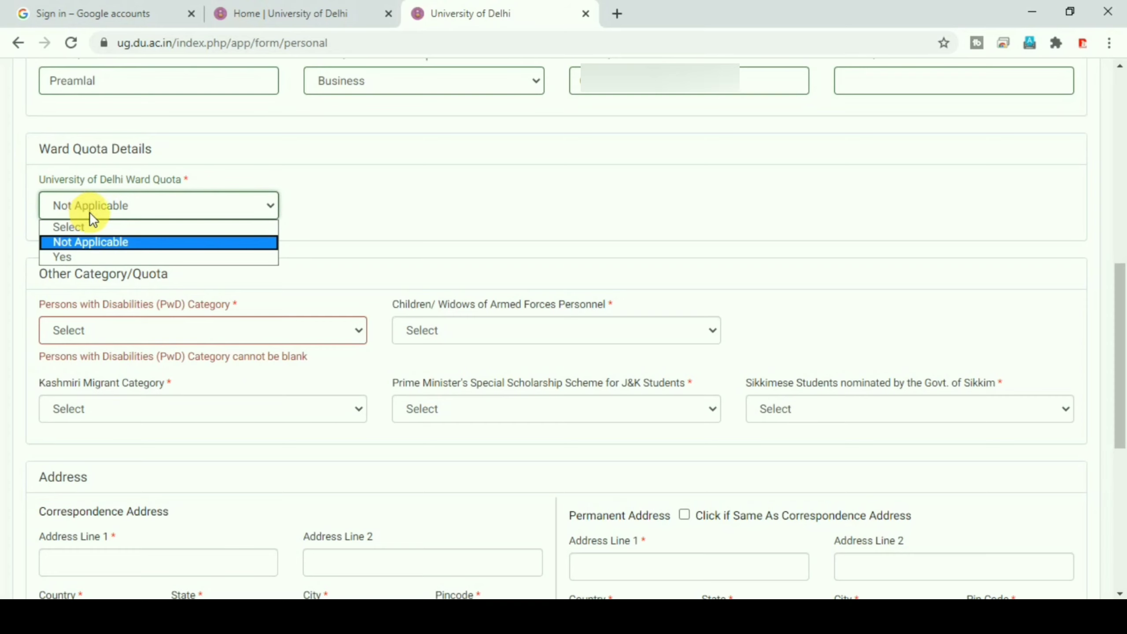
click(94, 242)
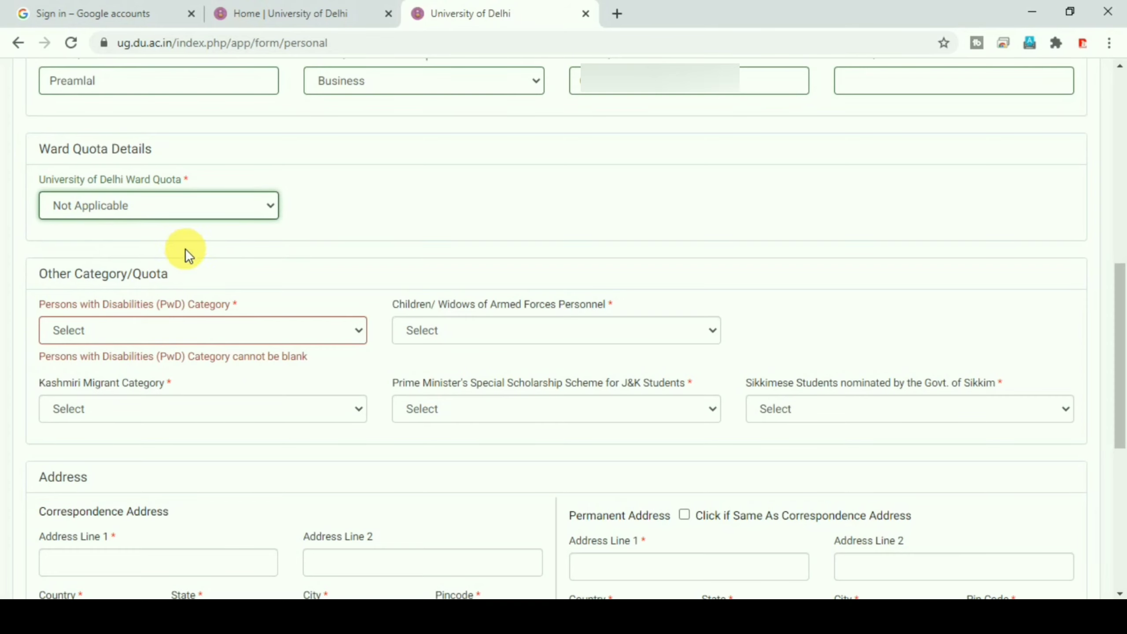
scroll(185, 249, down, 3)
drag(181, 95, 50, 96)
click(201, 146)
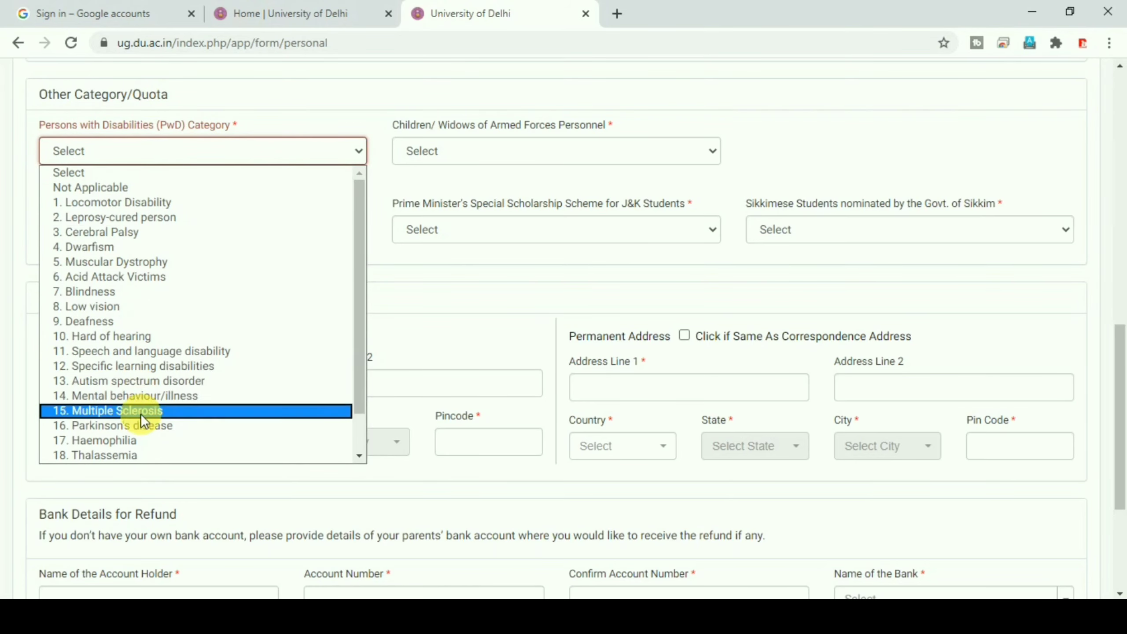
click(139, 189)
- Mark armed forces, Kashmiri migrant and Sikkim nomination Not Applicable, and start Correspondence Address Line 1
click(485, 150)
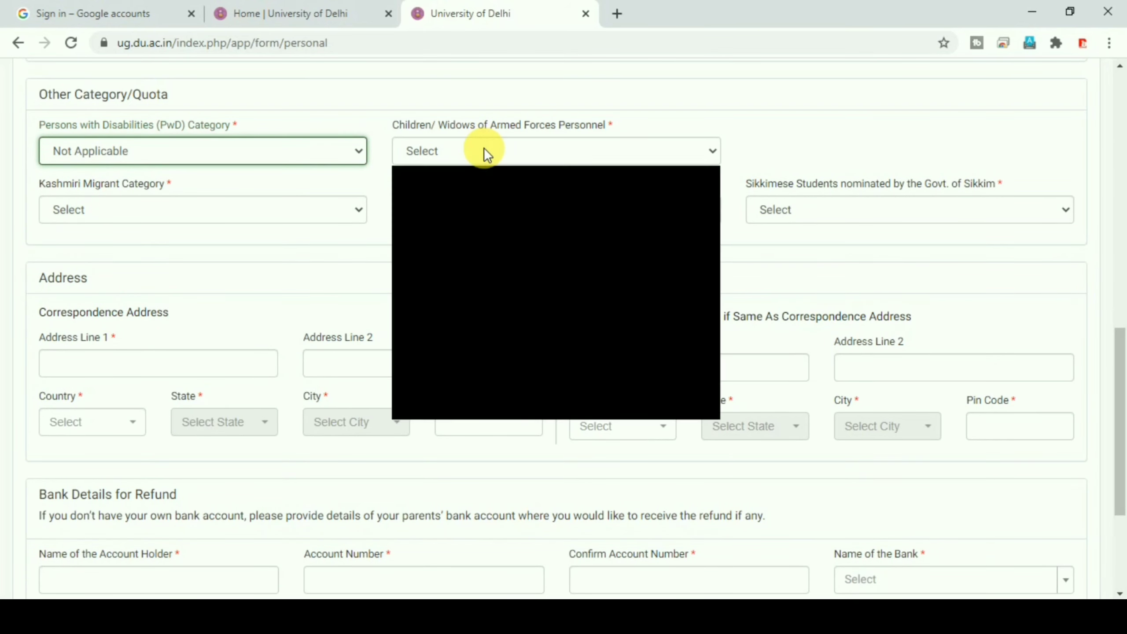
click(499, 189)
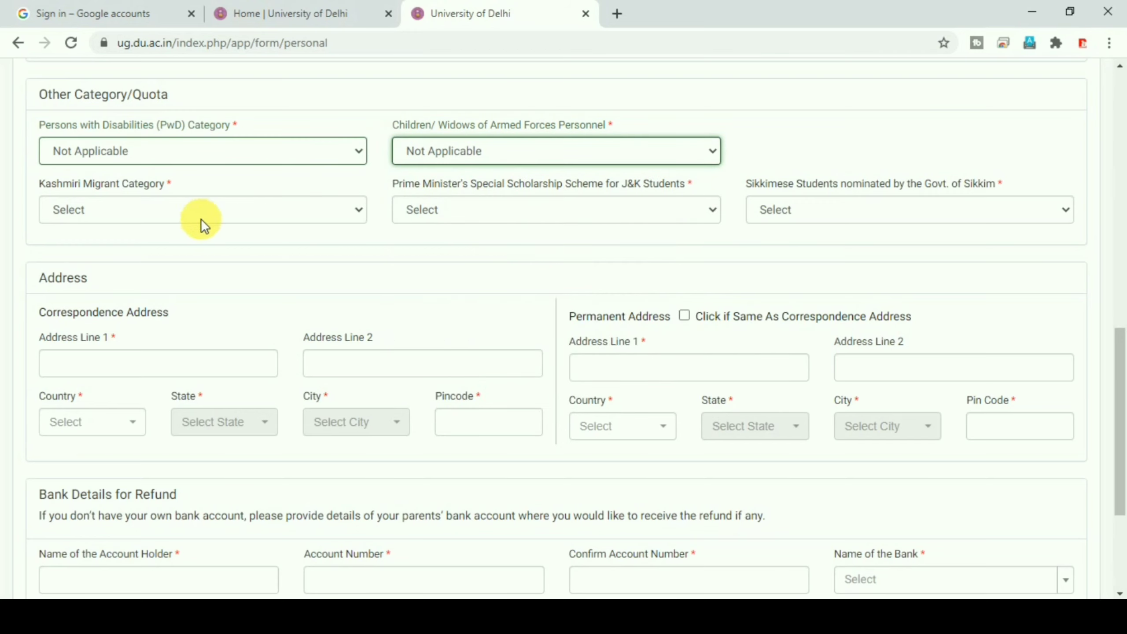
click(192, 210)
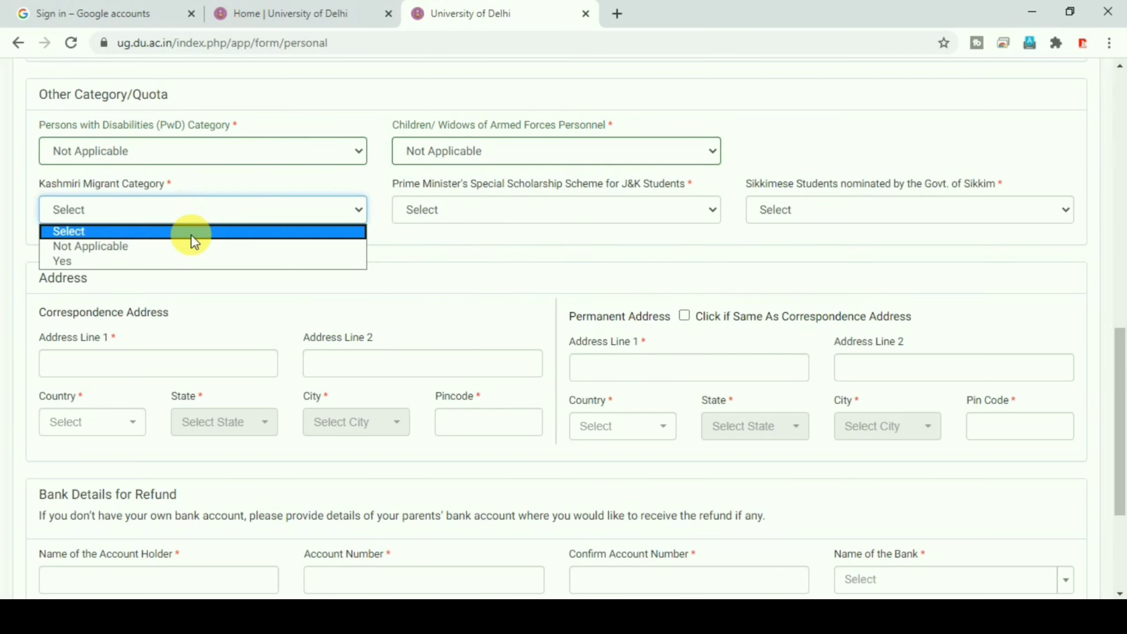
click(165, 248)
click(862, 201)
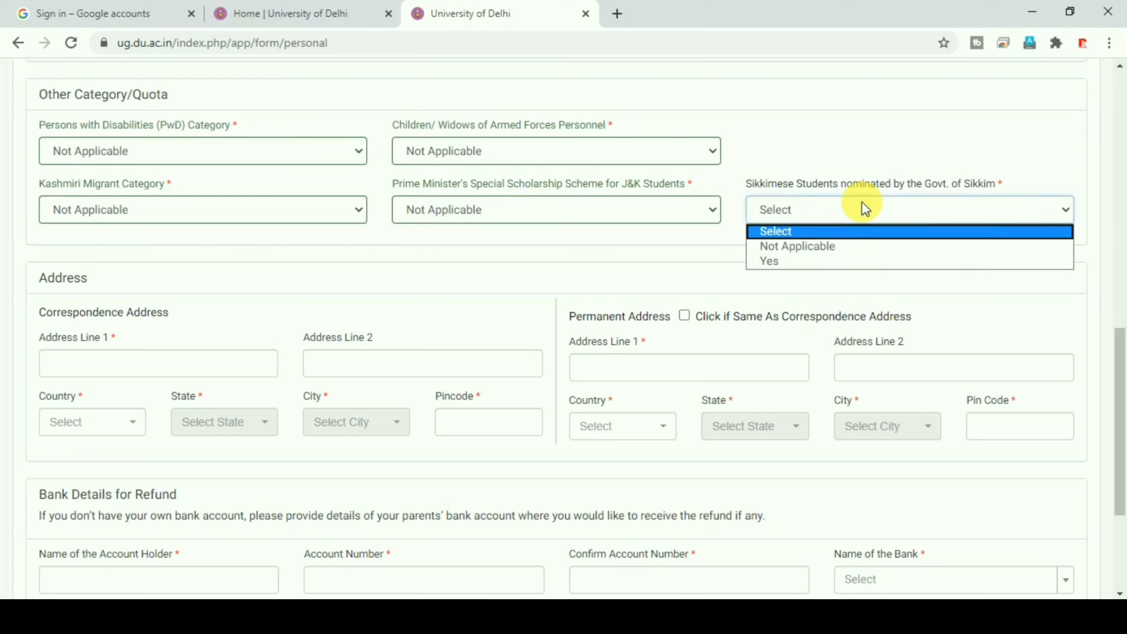
click(847, 240)
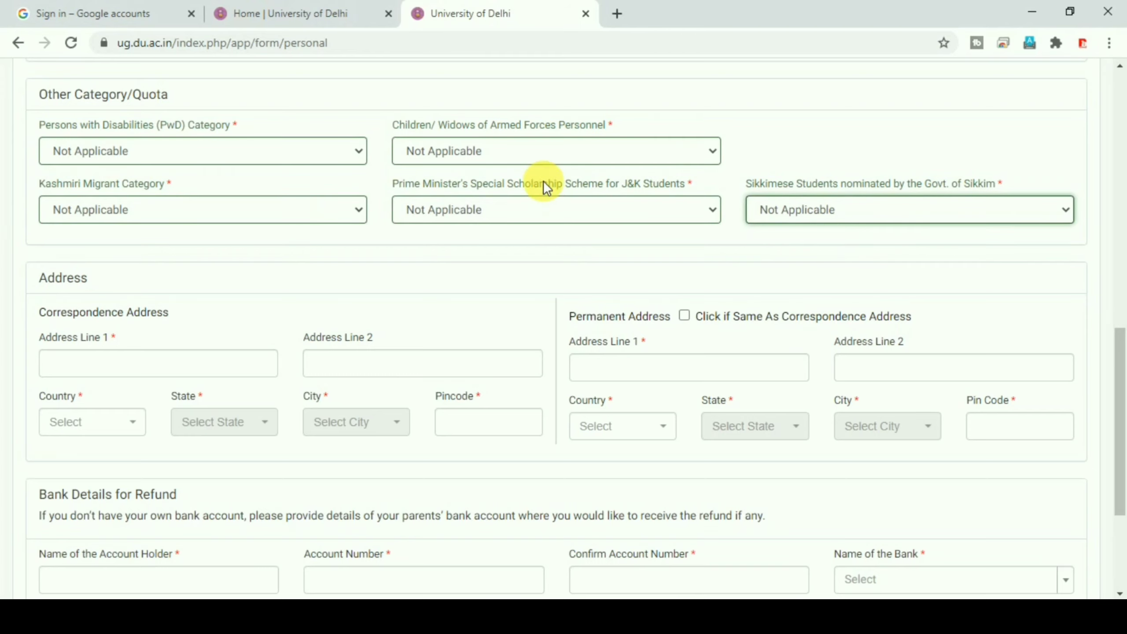
drag(1118, 373, 1117, 431)
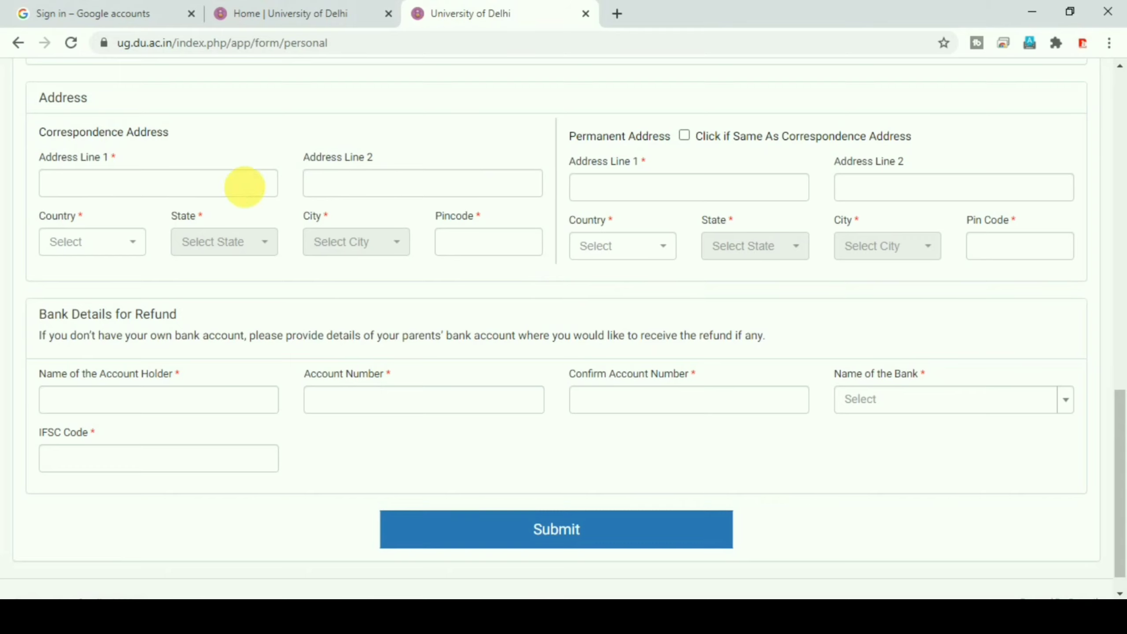
click(246, 187)
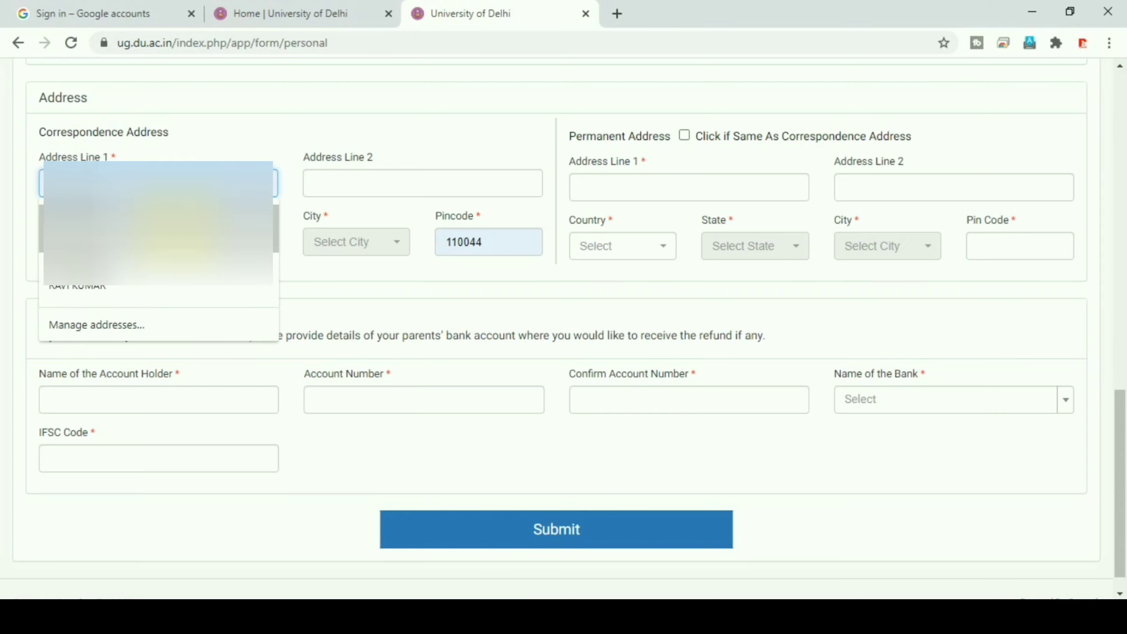
- Autofill the correspondence address in India, Delhi, South Delhi and copy it to the permanent address
click(133, 208)
click(347, 185)
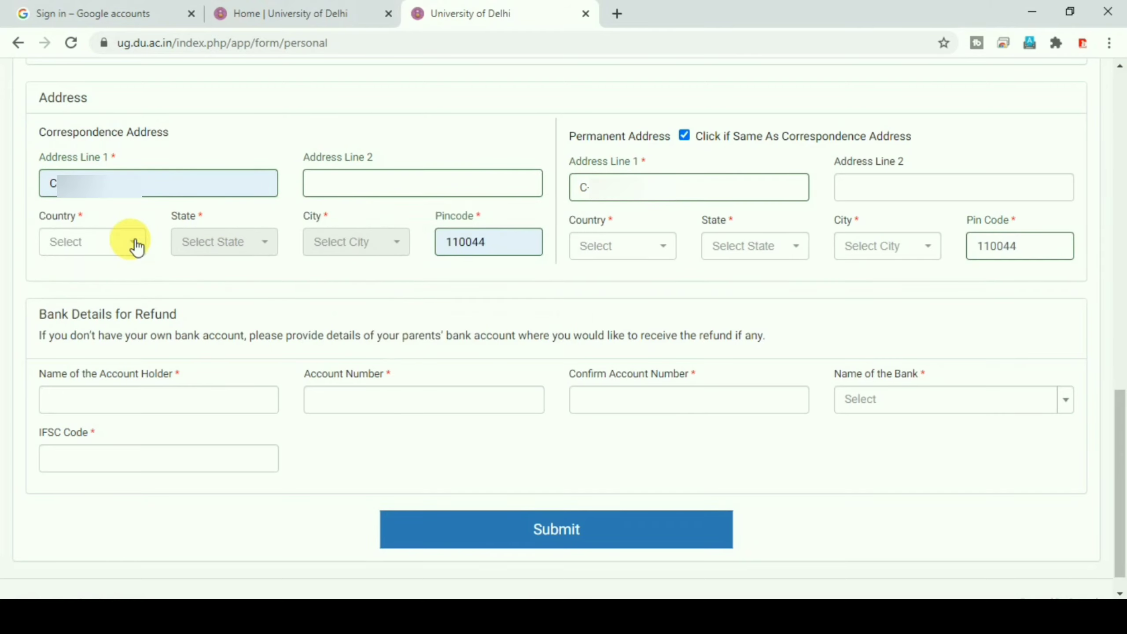
click(136, 248)
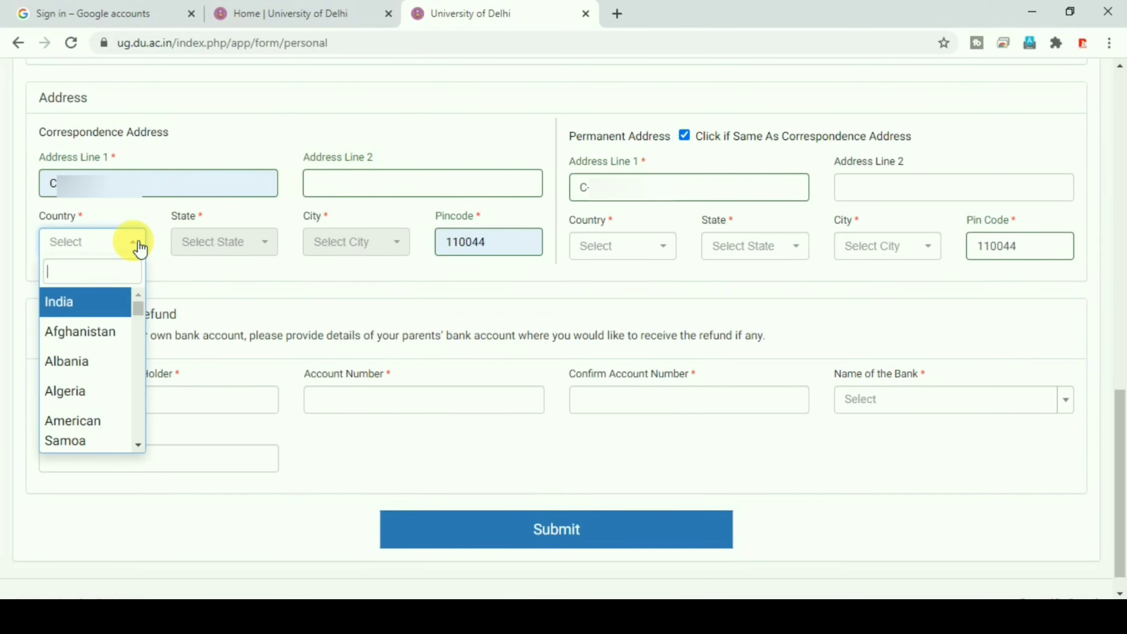
click(119, 303)
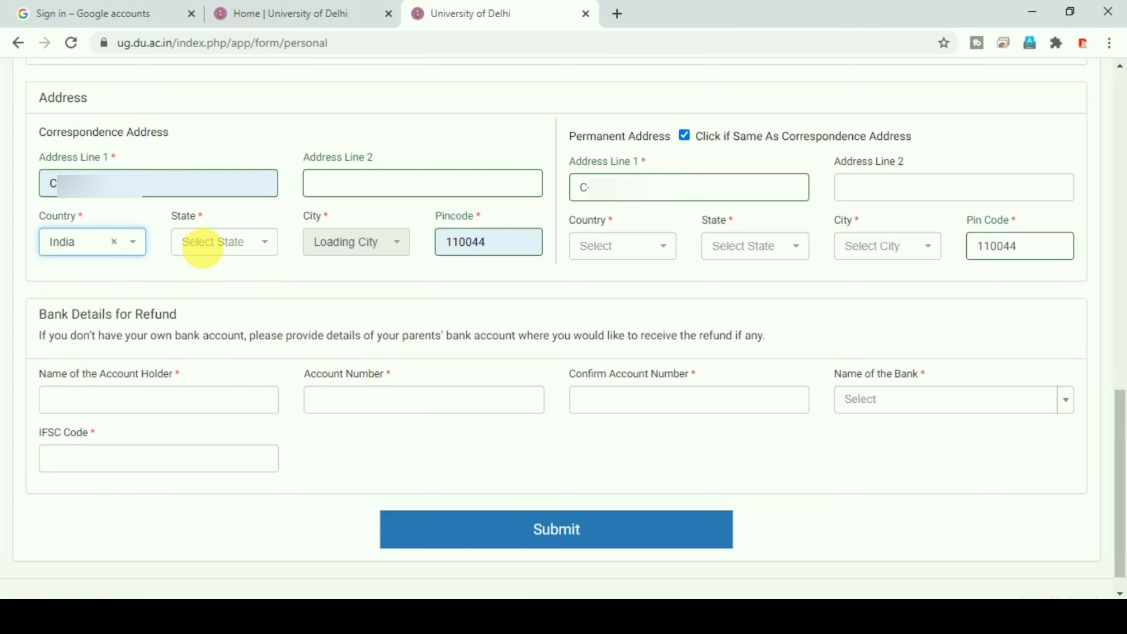
click(272, 249)
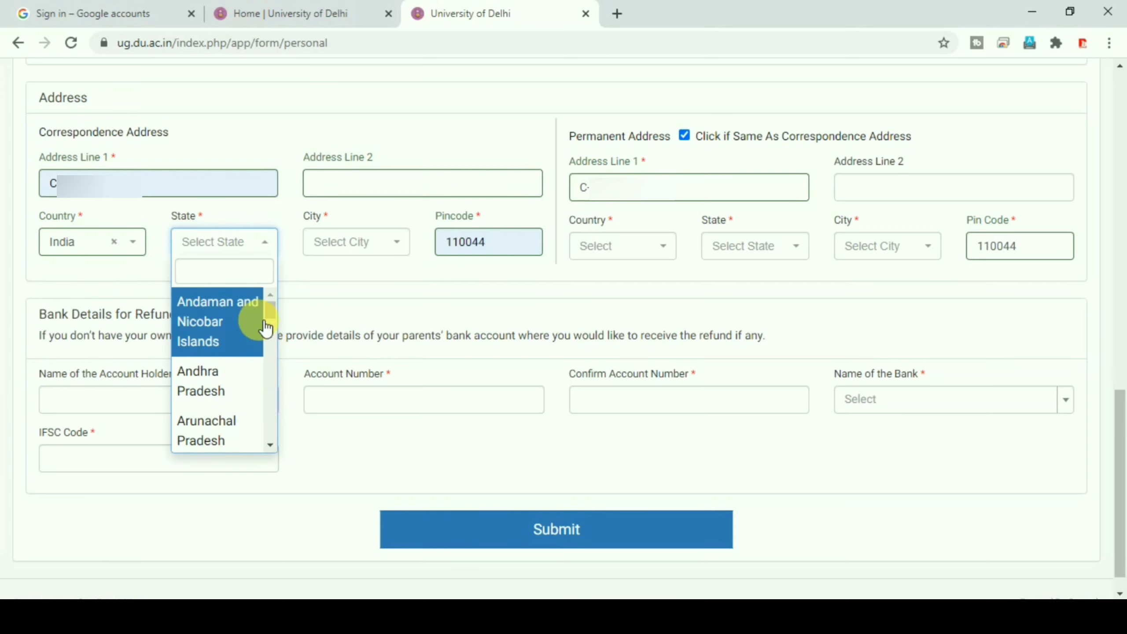
drag(279, 307, 271, 346)
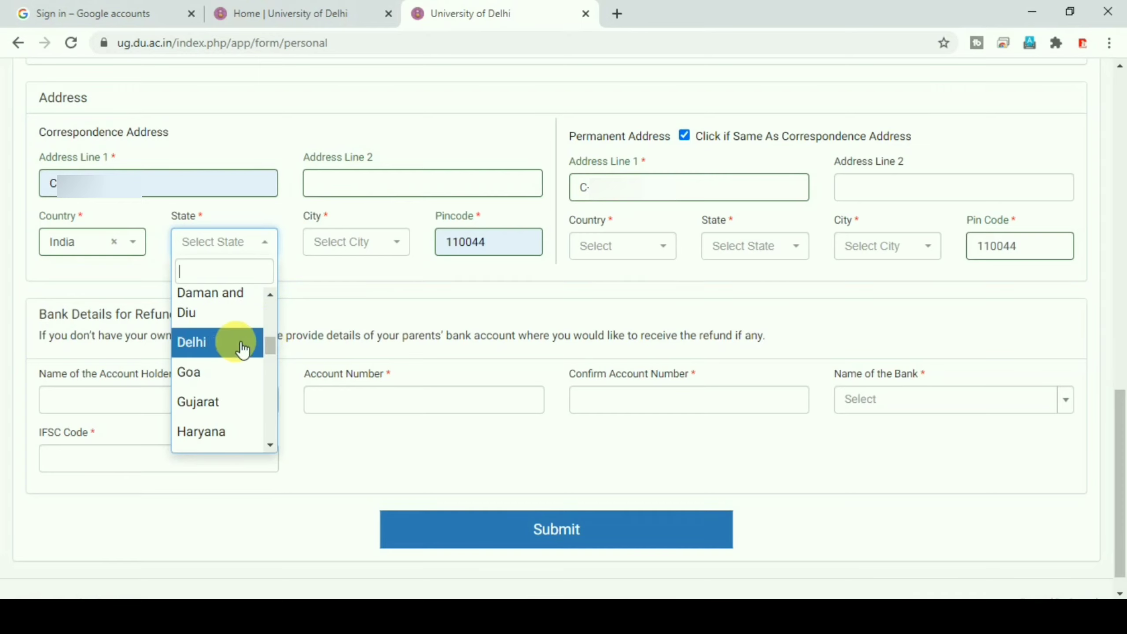
click(239, 346)
click(366, 255)
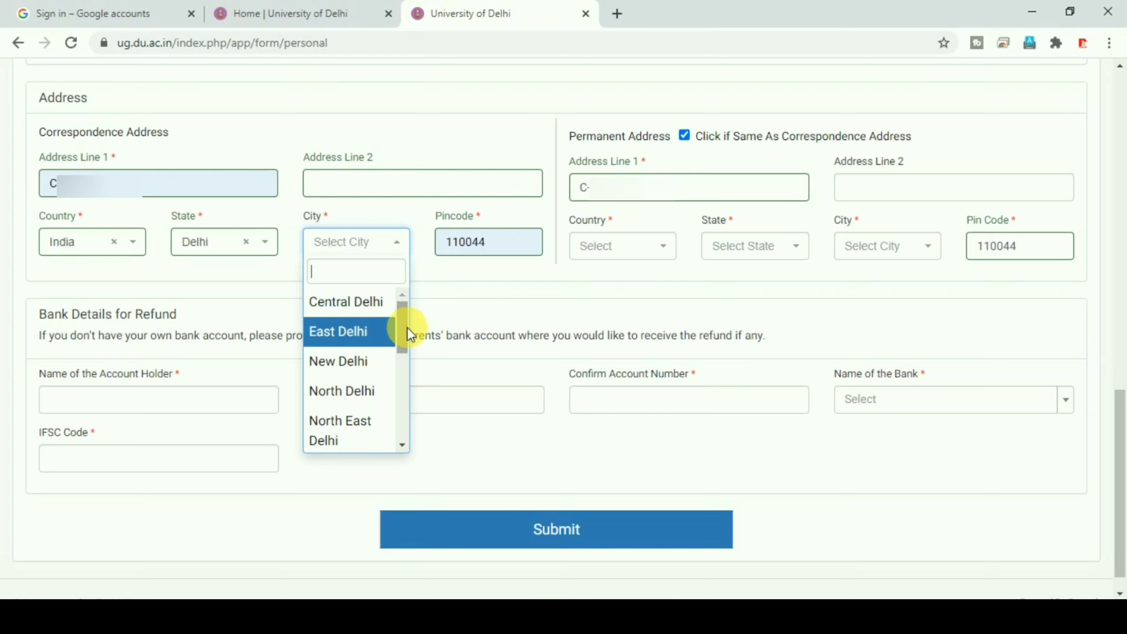
drag(407, 327, 386, 377)
click(386, 376)
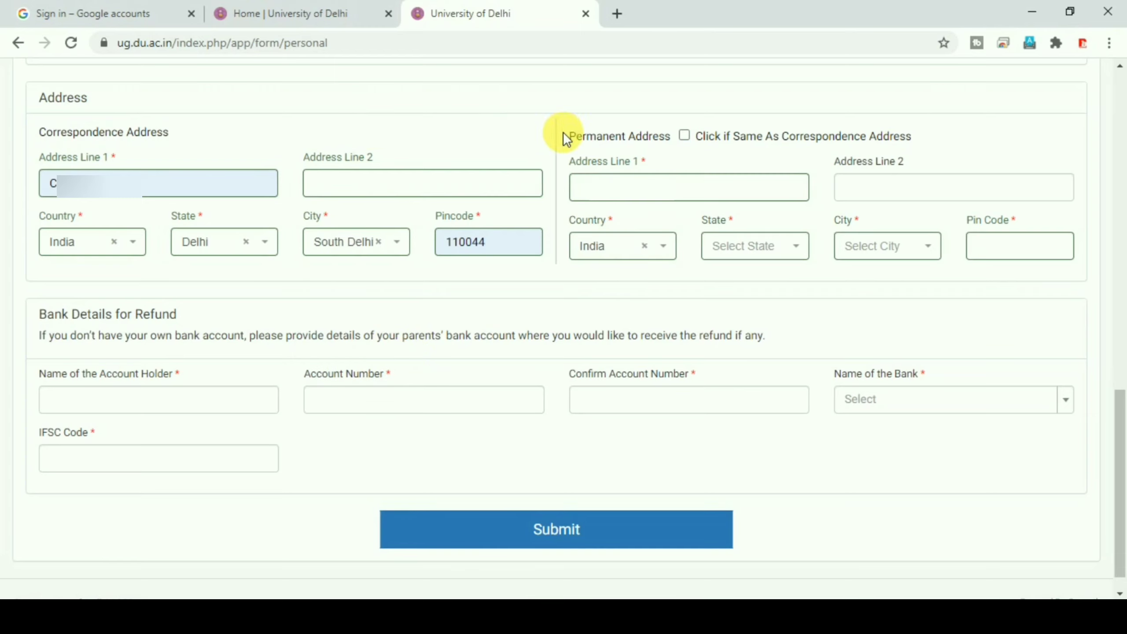
click(686, 136)
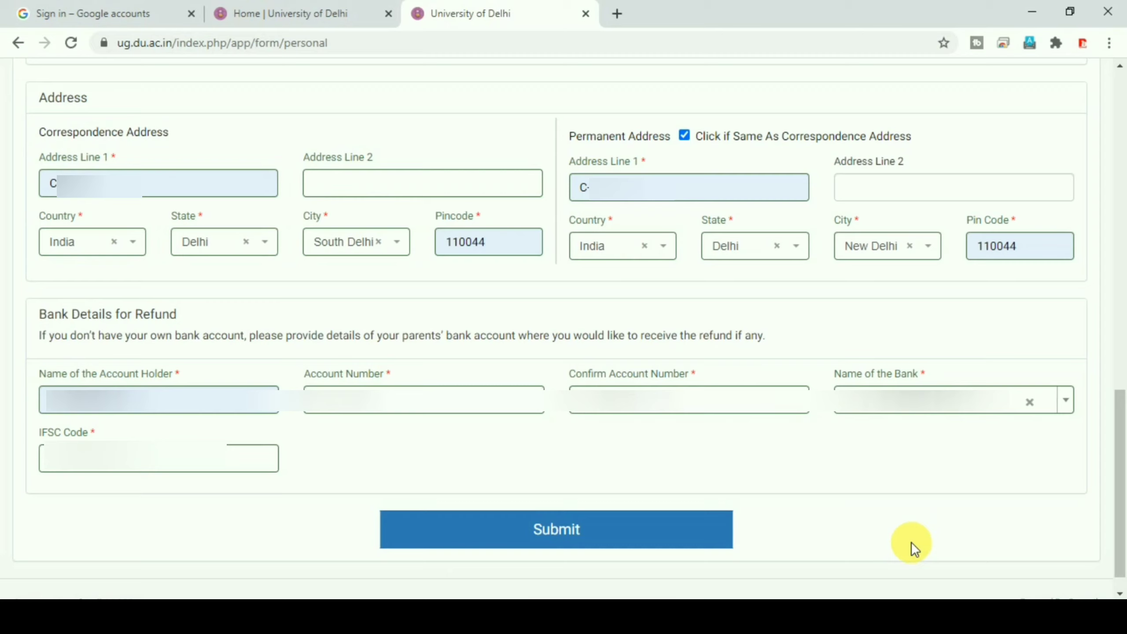
- Submit the personal details, scroll through their preview, and go on to the Academic tab
click(572, 538)
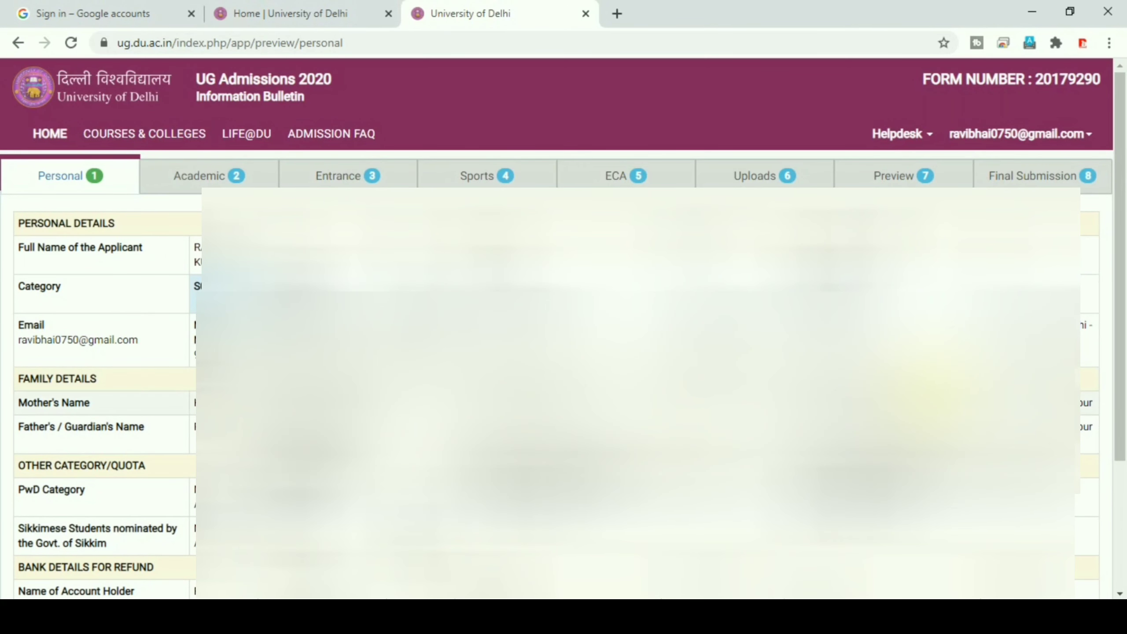
drag(1123, 251, 1122, 328)
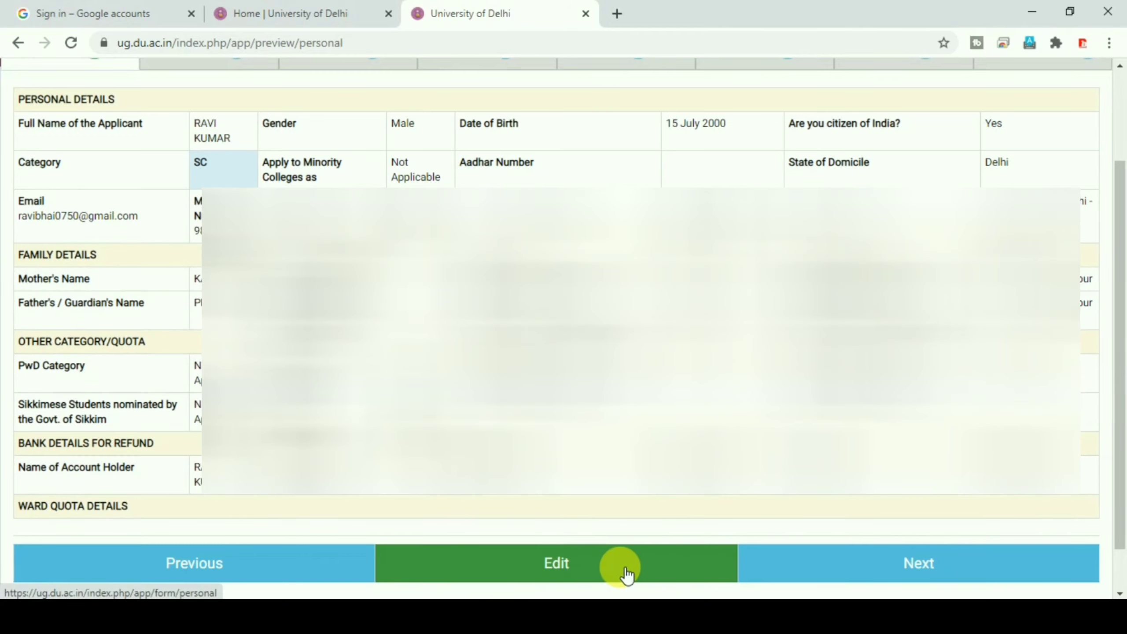
scroll(623, 589, down, 1)
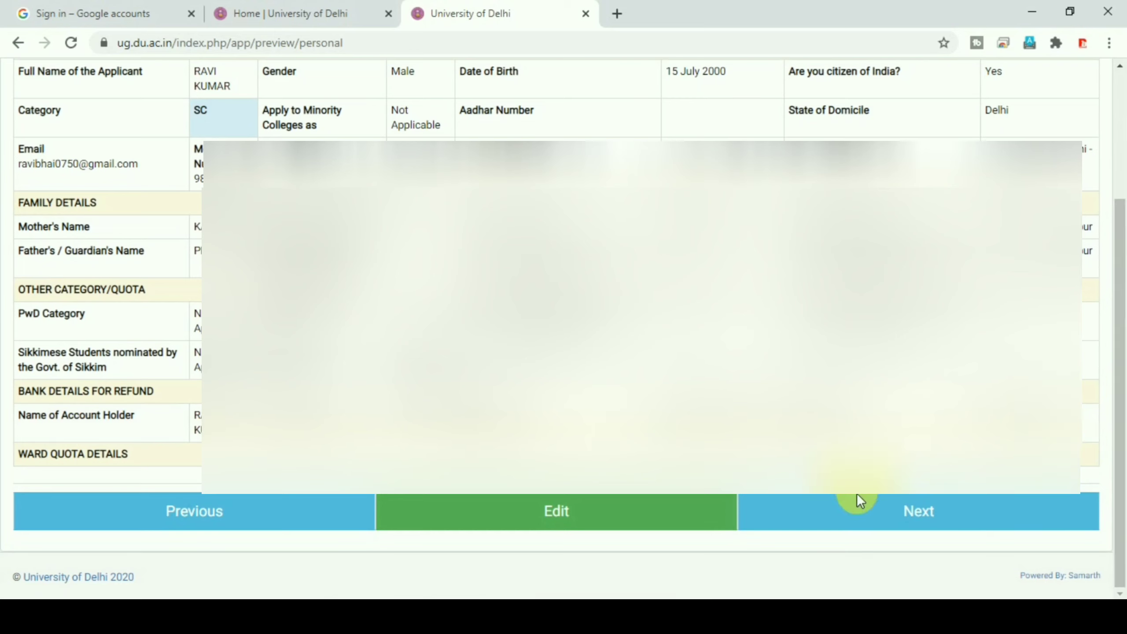
click(897, 517)
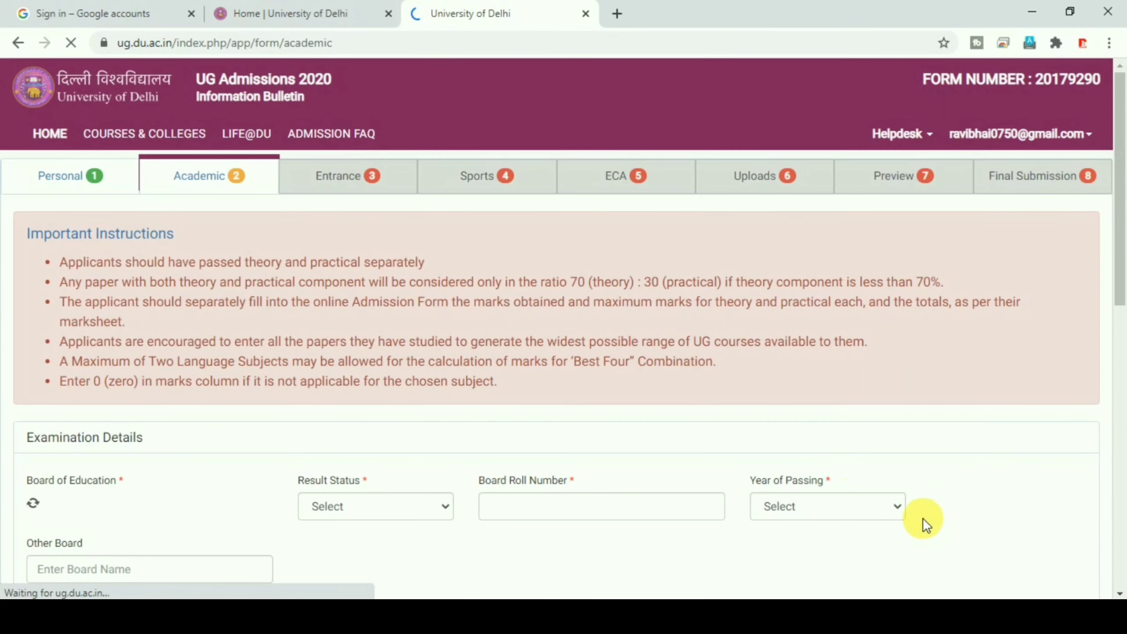
- Set board CBSE, result status Awaited, the board roll number, and year of passing 2020
drag(1120, 186, 1122, 335)
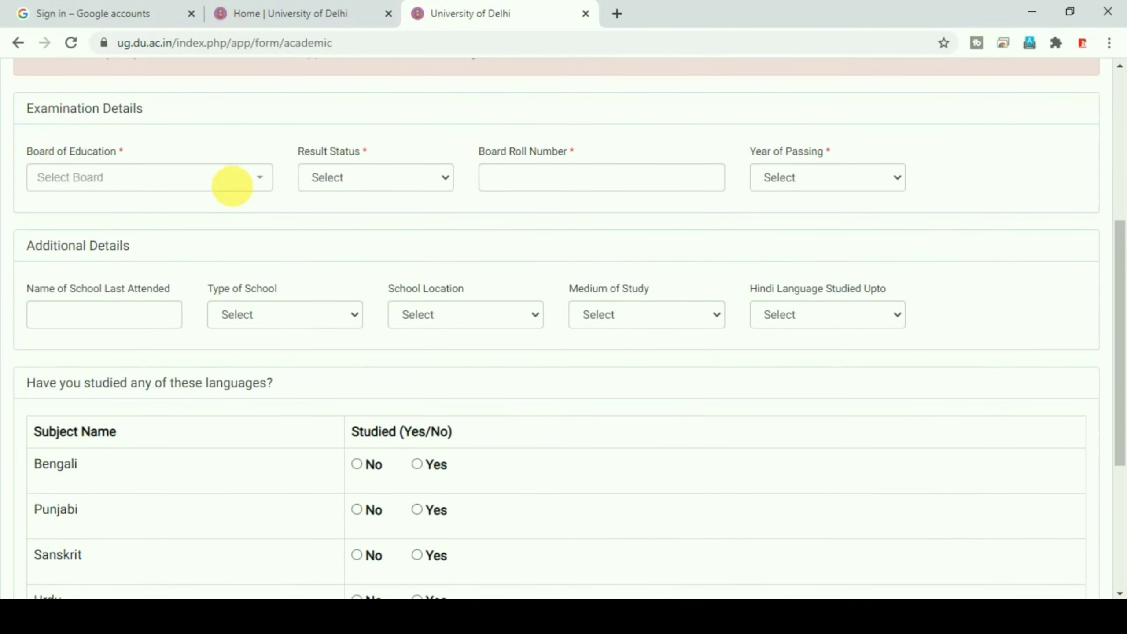
click(107, 186)
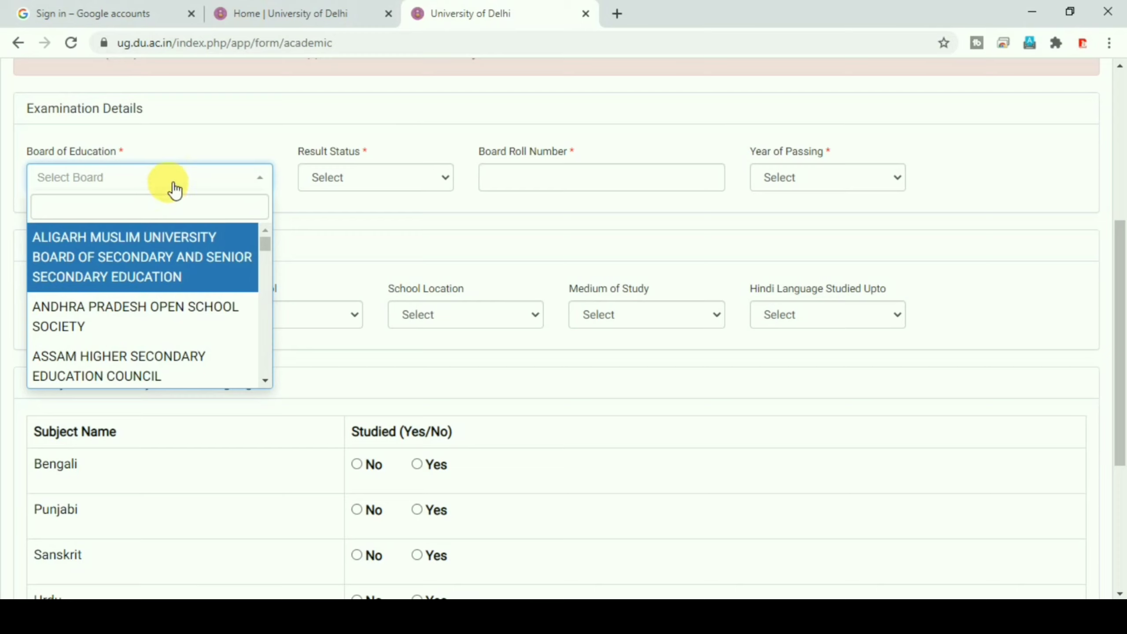
text(CB)
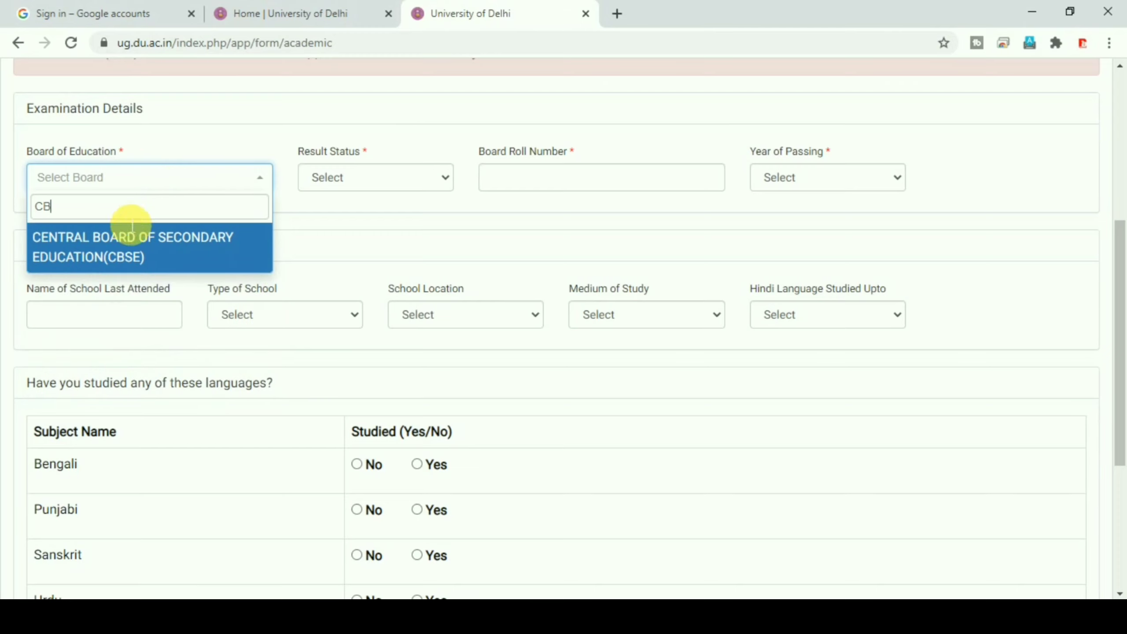
click(124, 248)
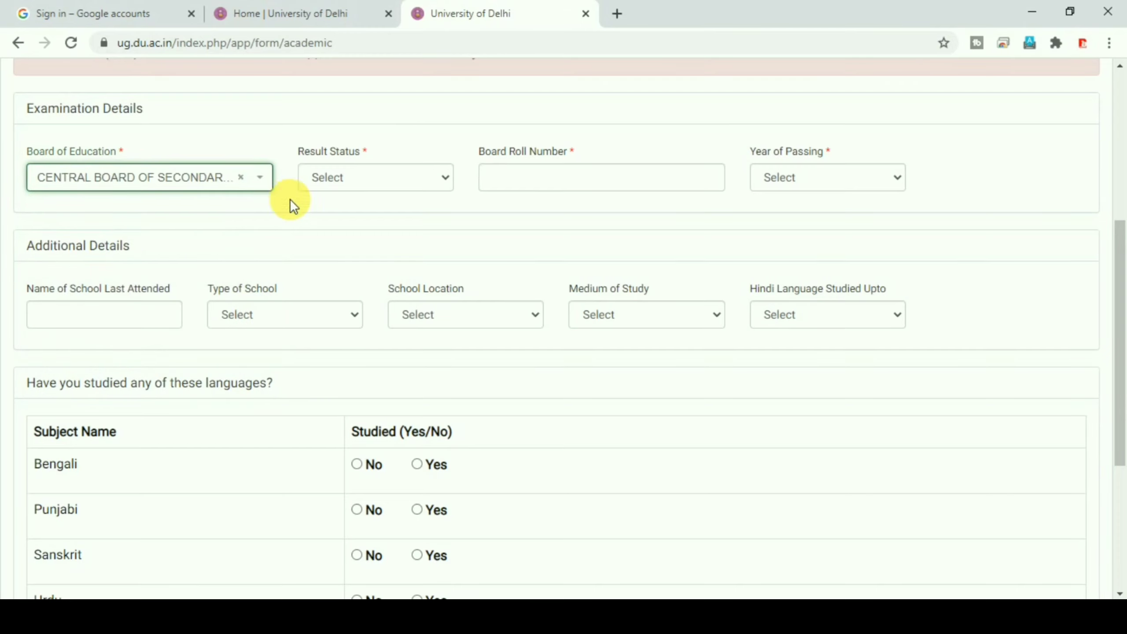
click(343, 177)
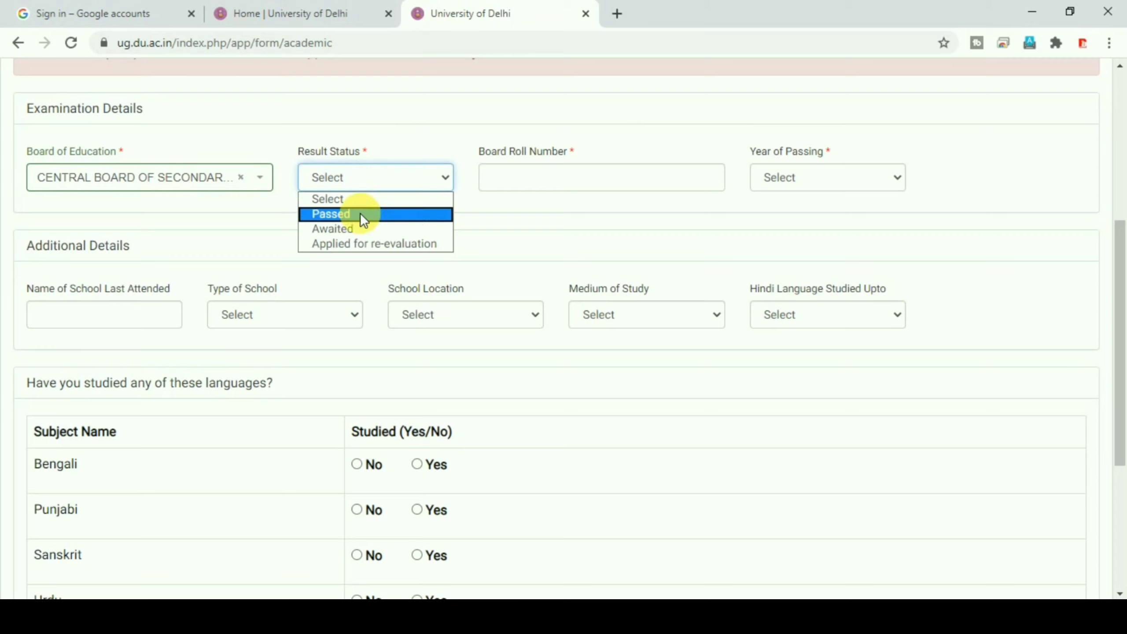
click(359, 229)
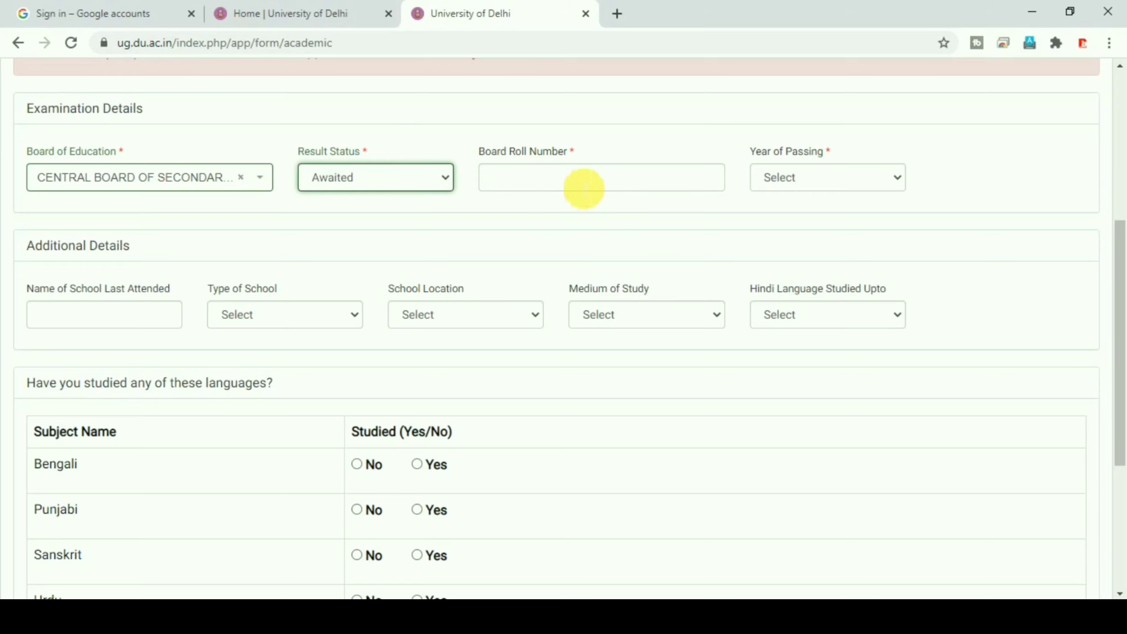
click(522, 177)
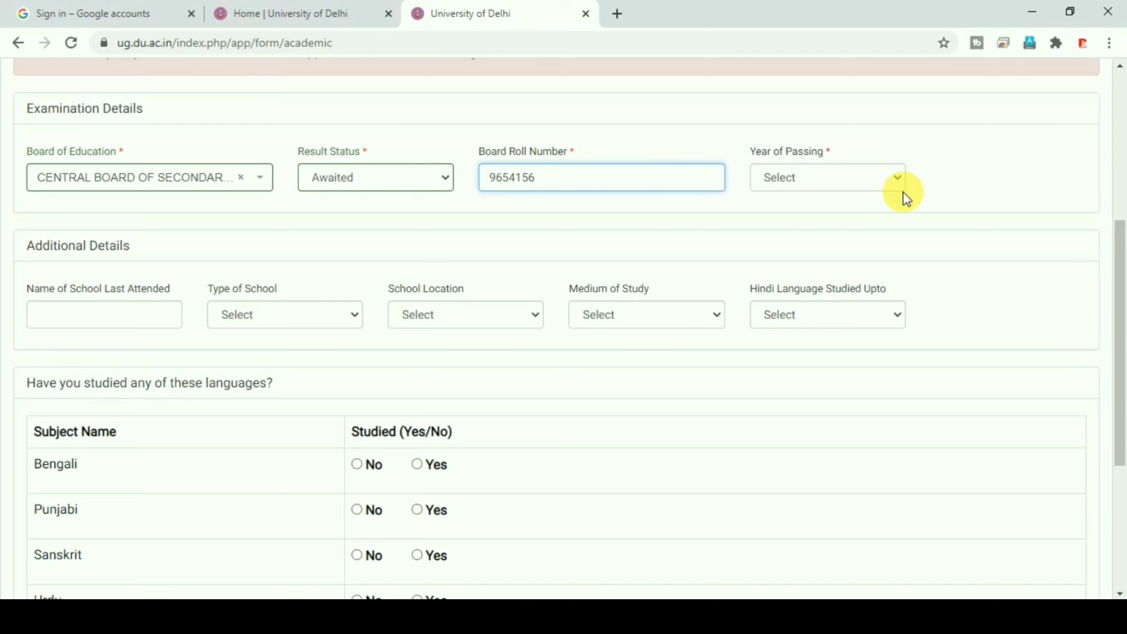
click(872, 183)
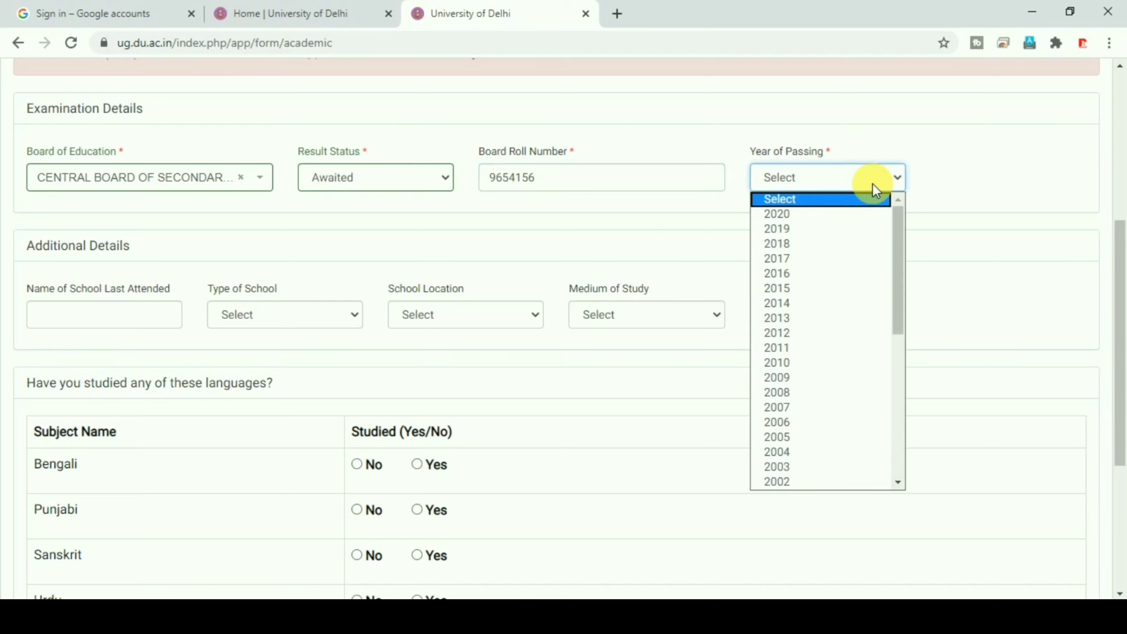
click(804, 215)
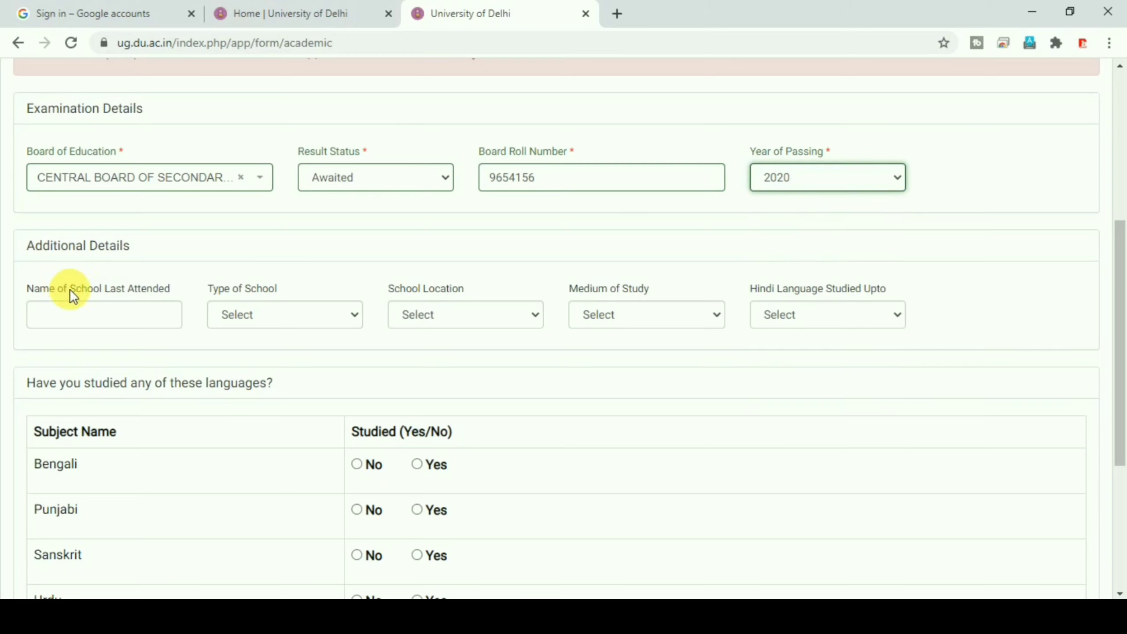
- Enter last school GBSSSCHOOL as a Government school located in NCT Delhi
click(111, 318)
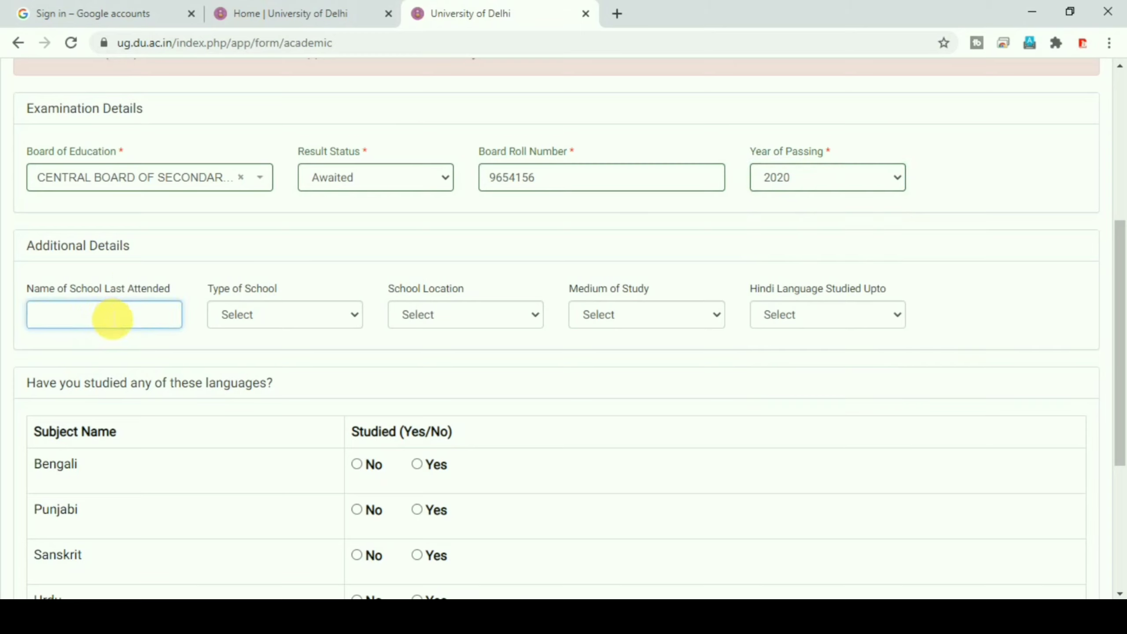
text(GBSSSCHOOL)
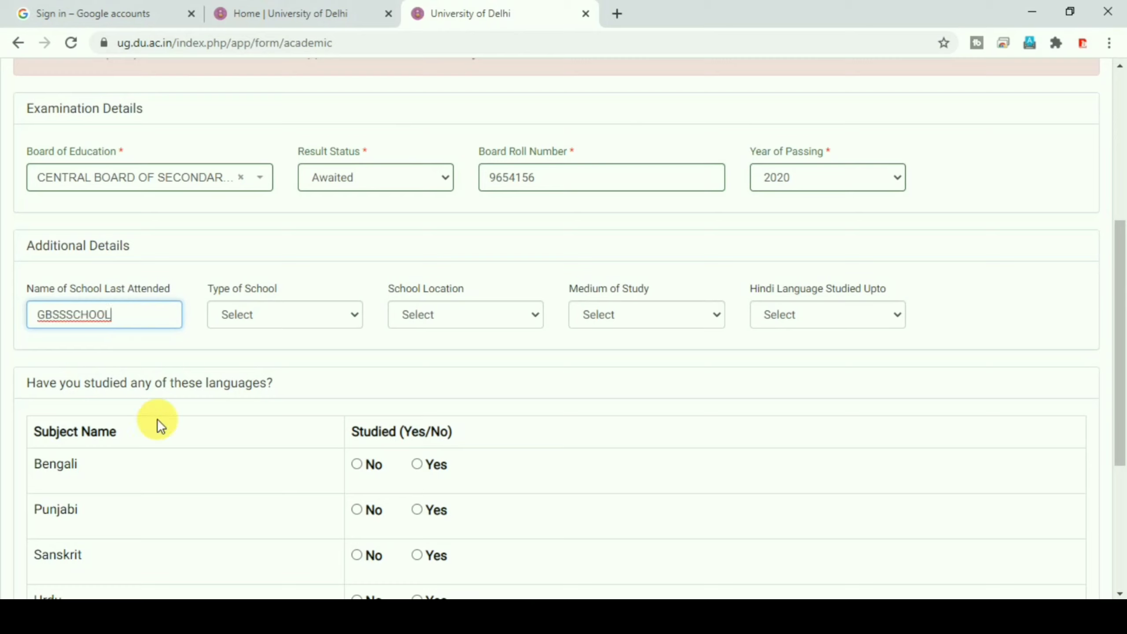
click(268, 314)
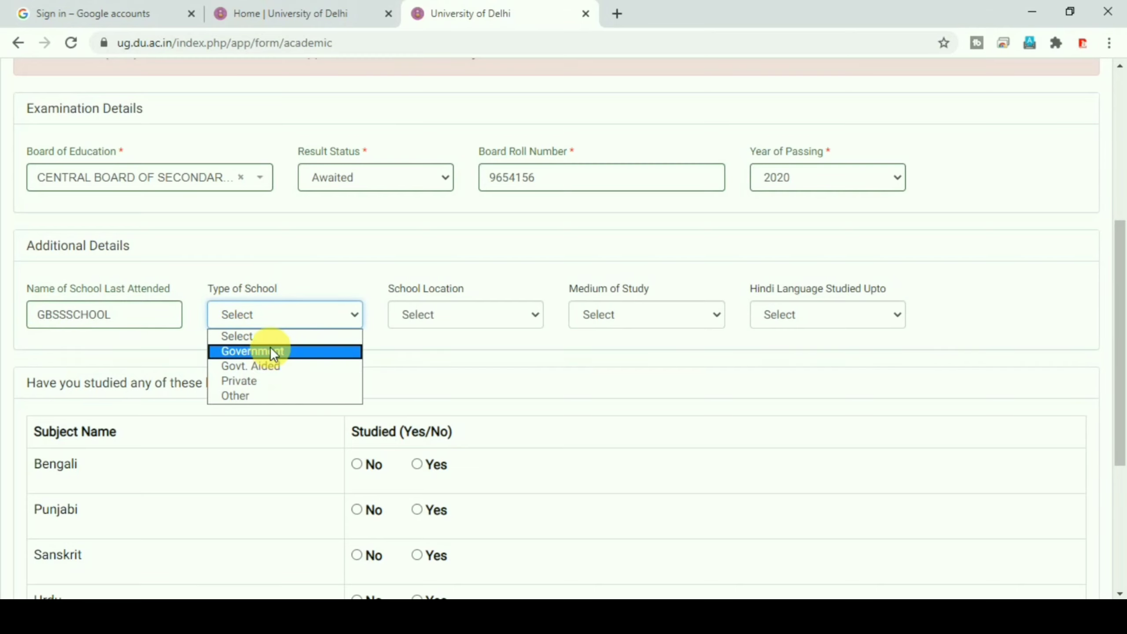
click(270, 351)
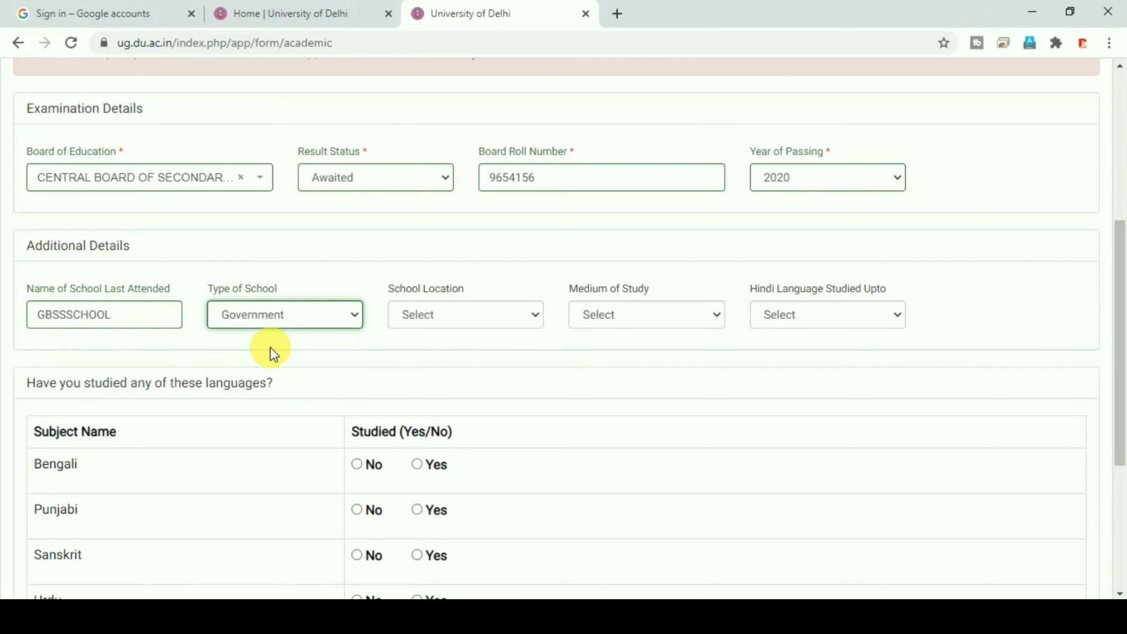
click(419, 314)
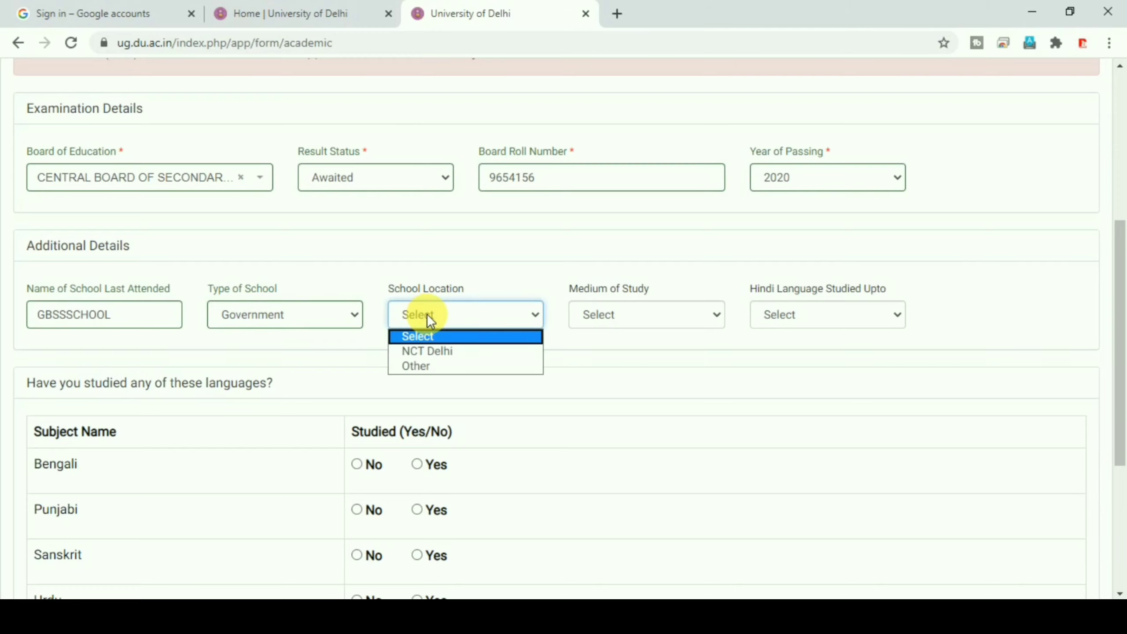
click(448, 350)
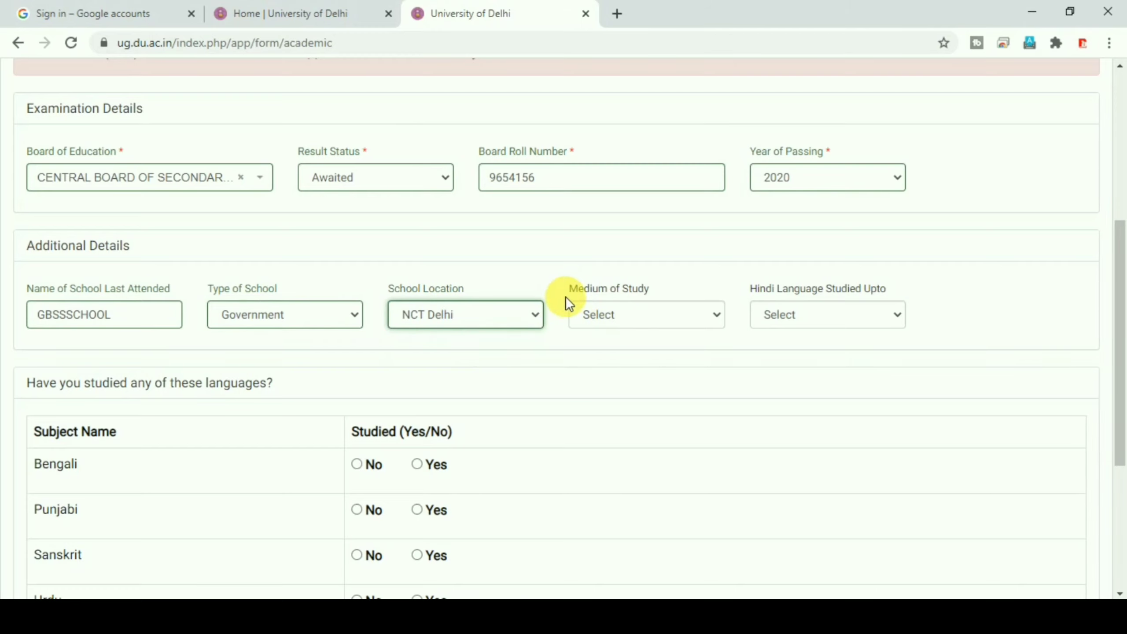
- Choose Hindi as the medium of study and Hindi studied up to Class X
click(646, 314)
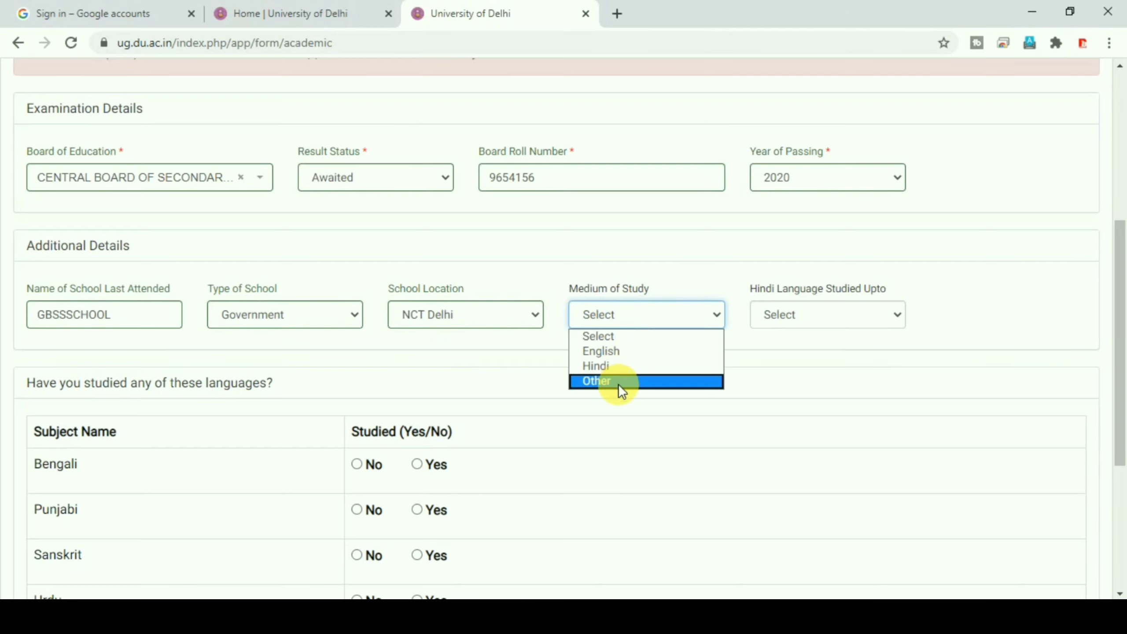
click(620, 368)
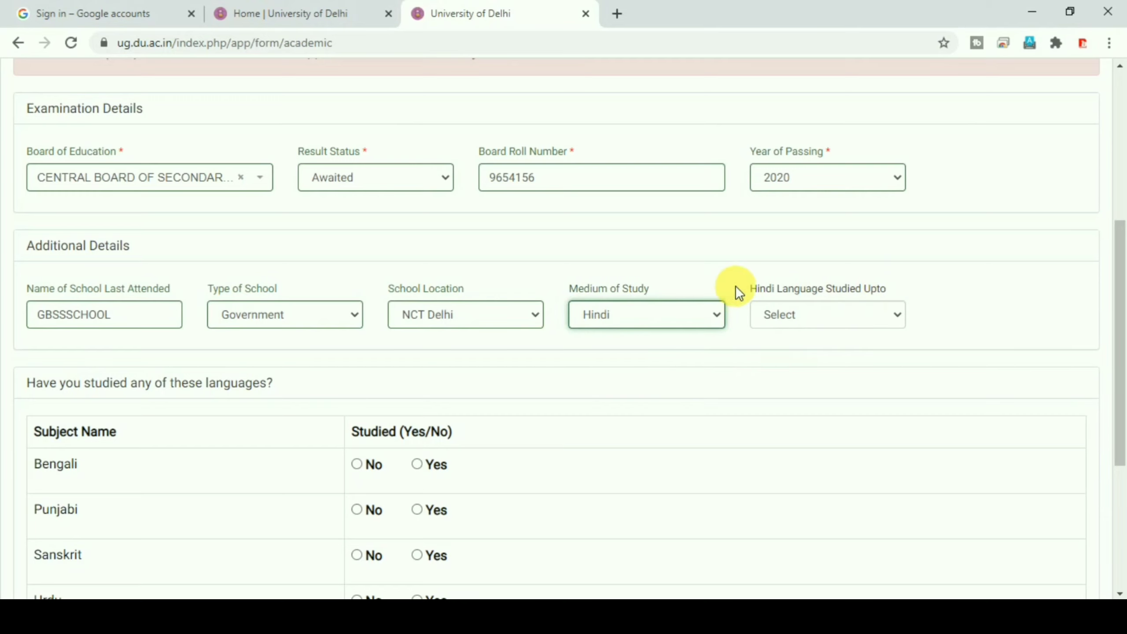
click(848, 326)
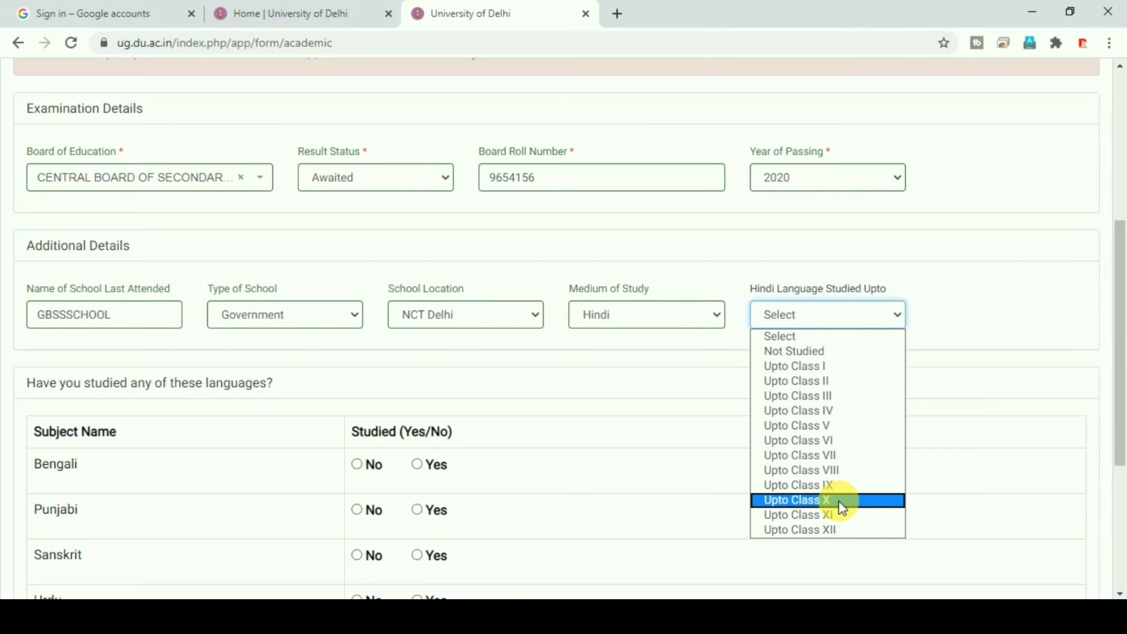
click(801, 499)
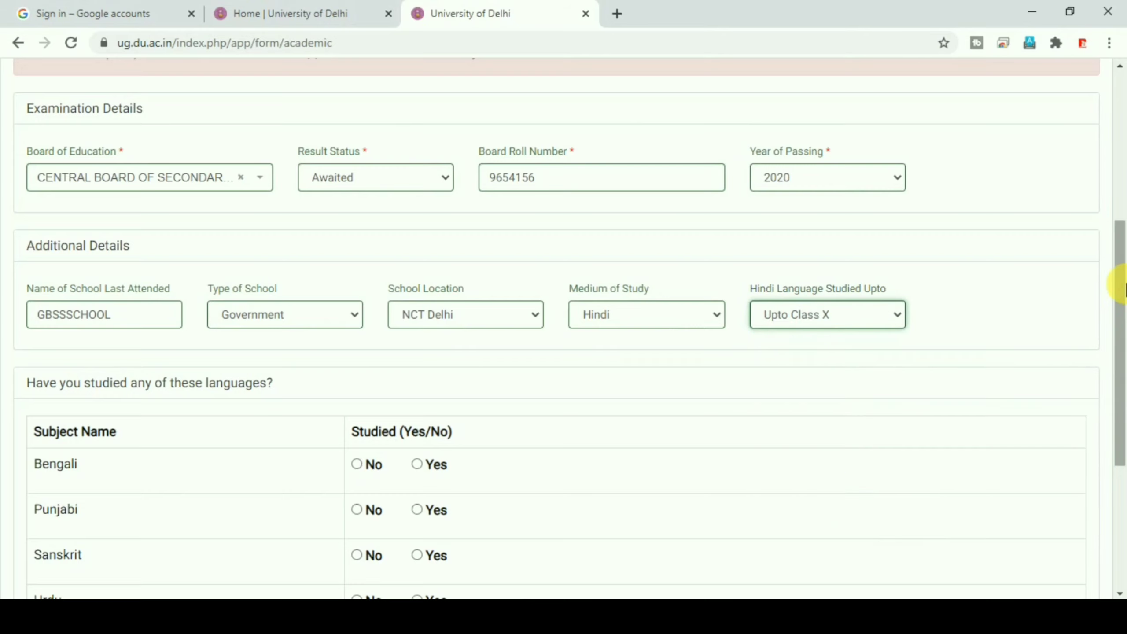
drag(1125, 288, 1125, 417)
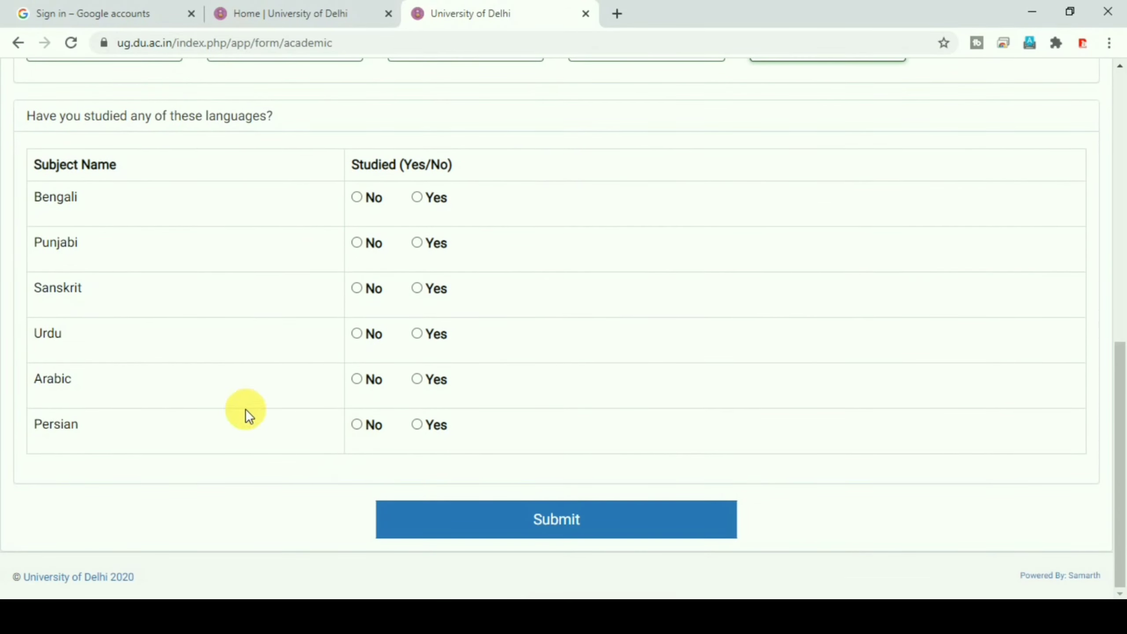
- Mark Bengali and Punjabi No, and Sanskrit Yes for Xth only with 64 marks
click(363, 204)
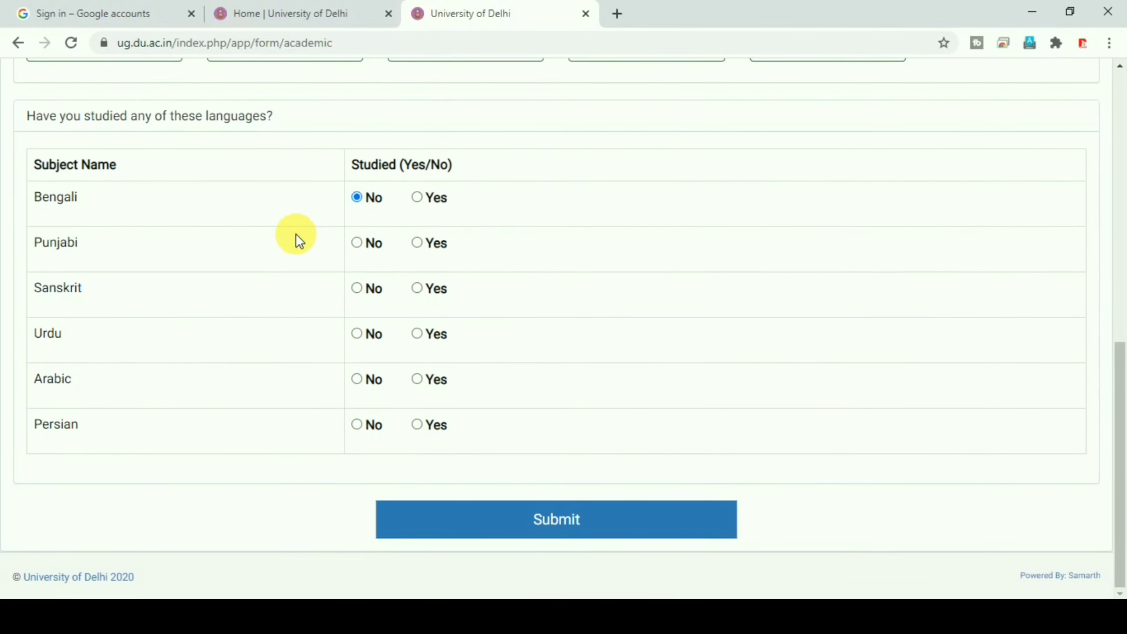
click(356, 244)
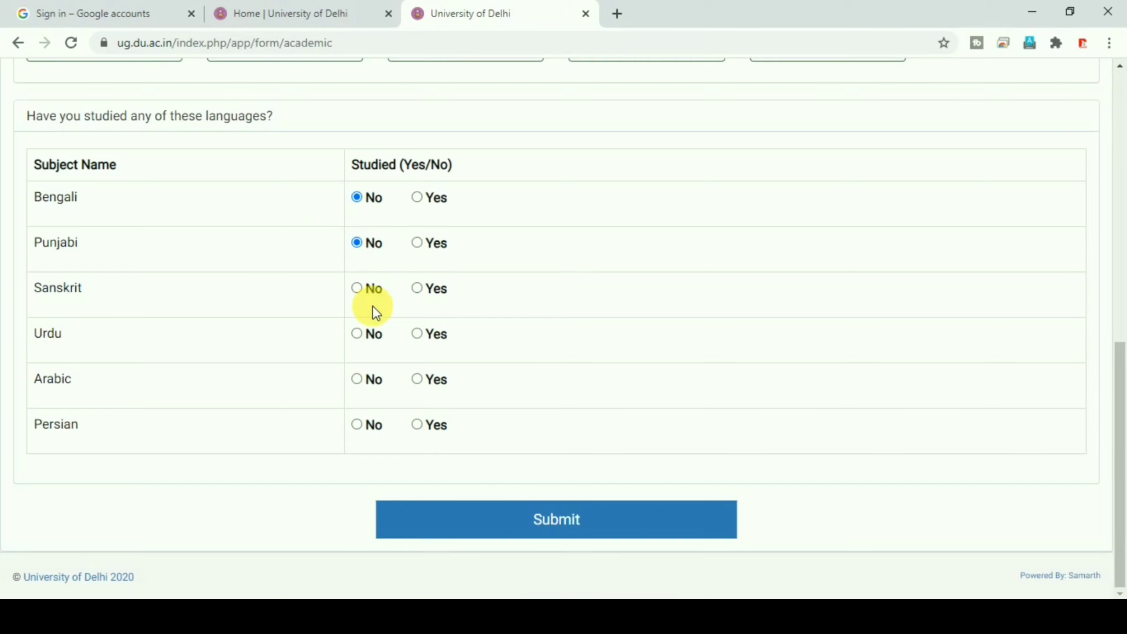
click(419, 289)
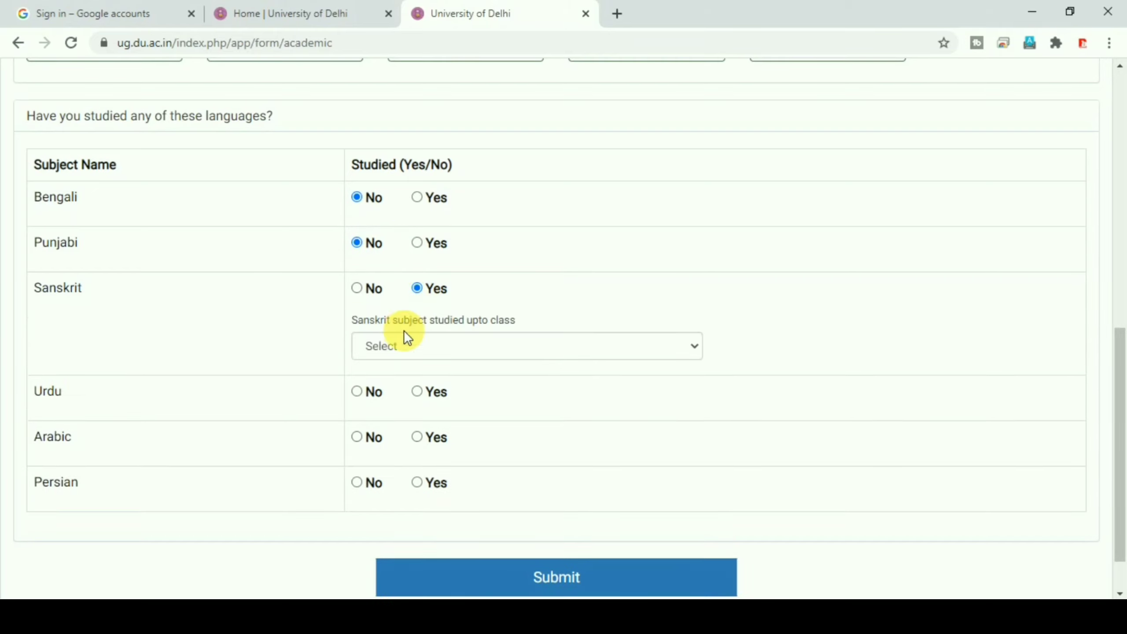
click(404, 346)
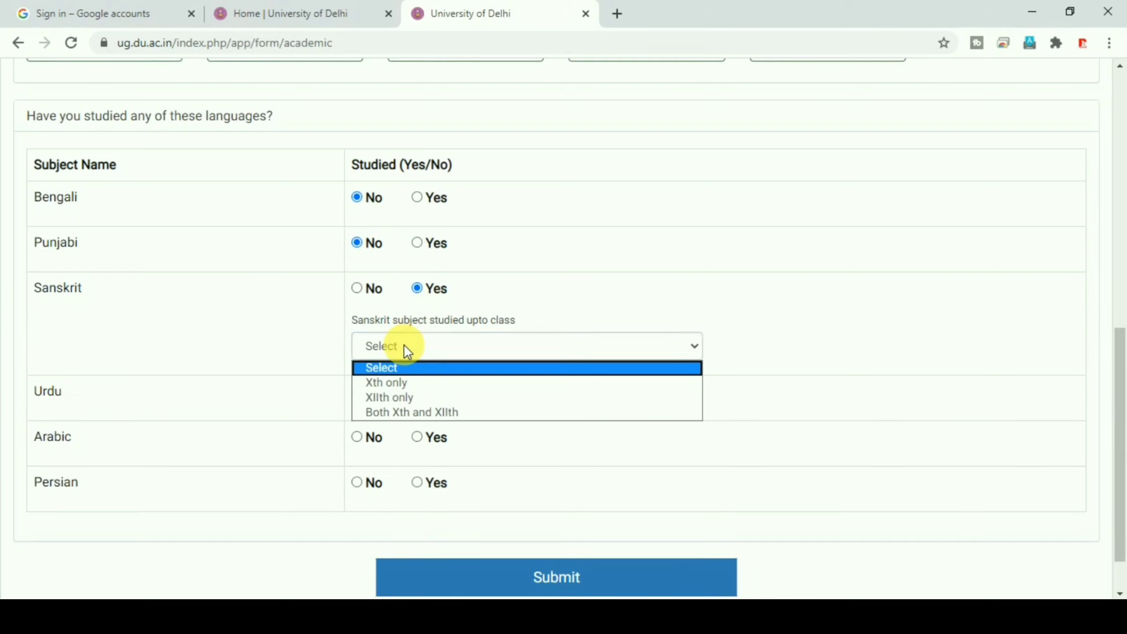
click(410, 384)
click(839, 326)
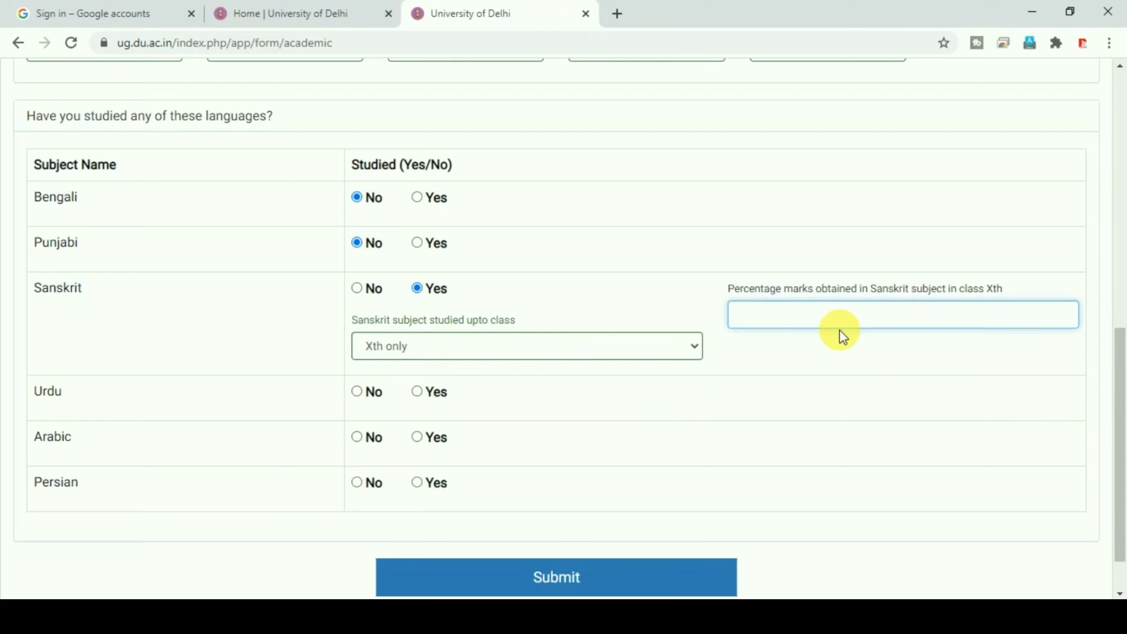
text(64)
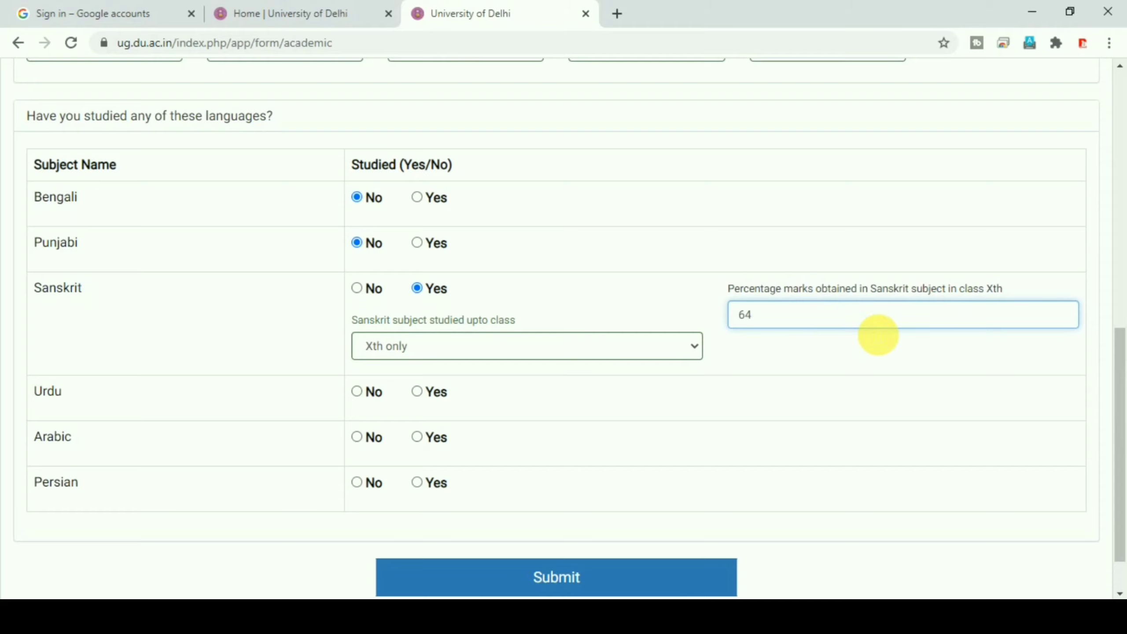
click(886, 357)
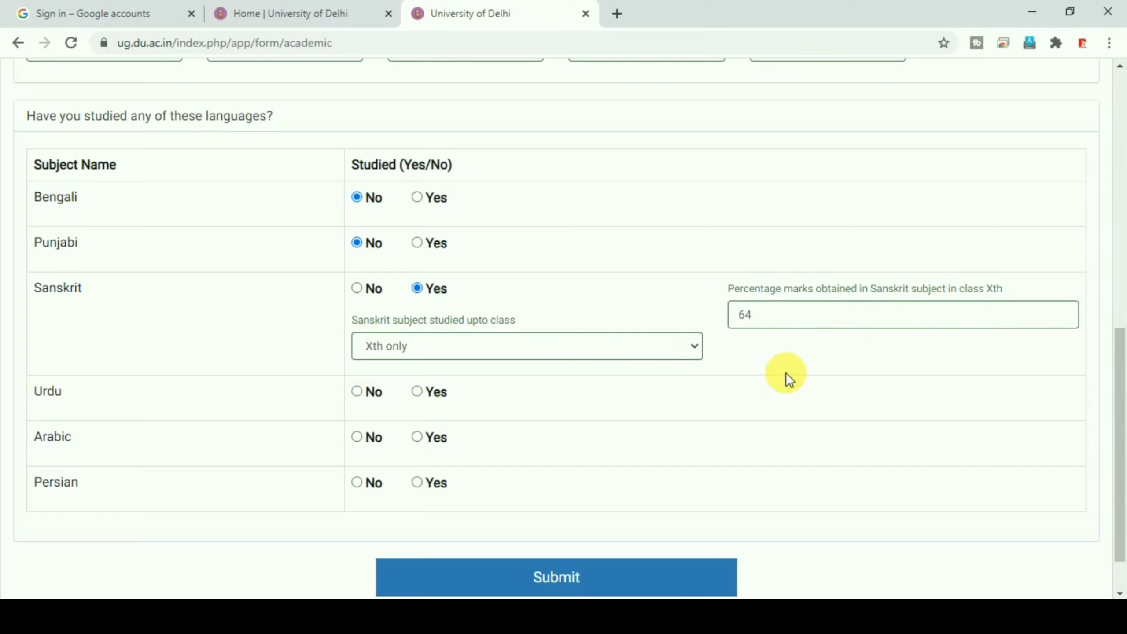
- Mark Urdu, Arabic and Persian as not studied
click(357, 392)
click(356, 437)
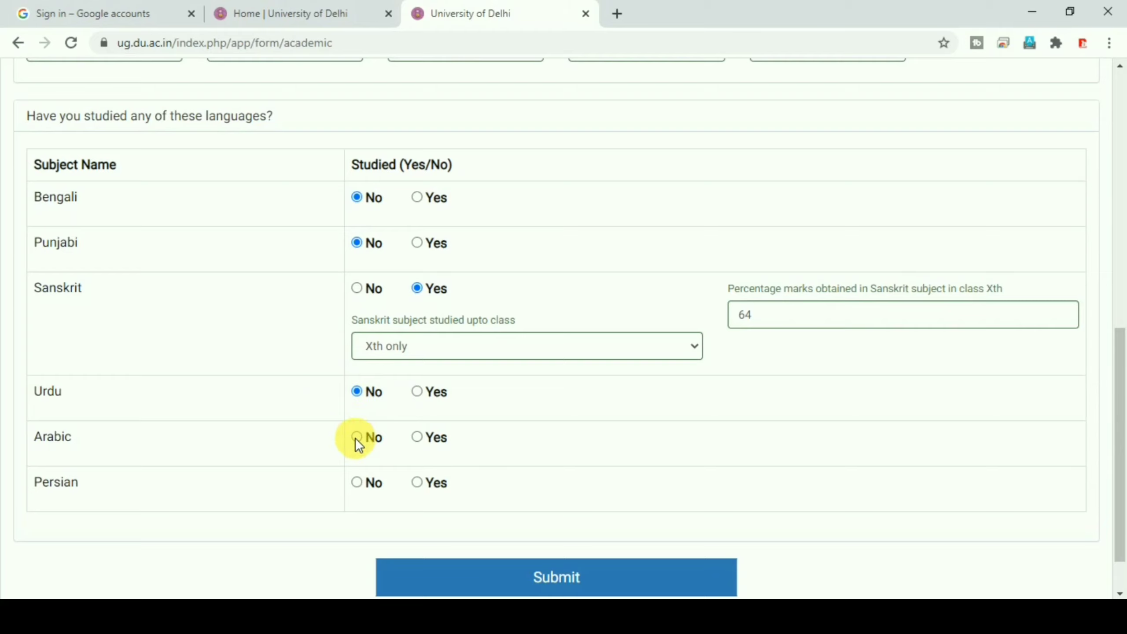
click(358, 482)
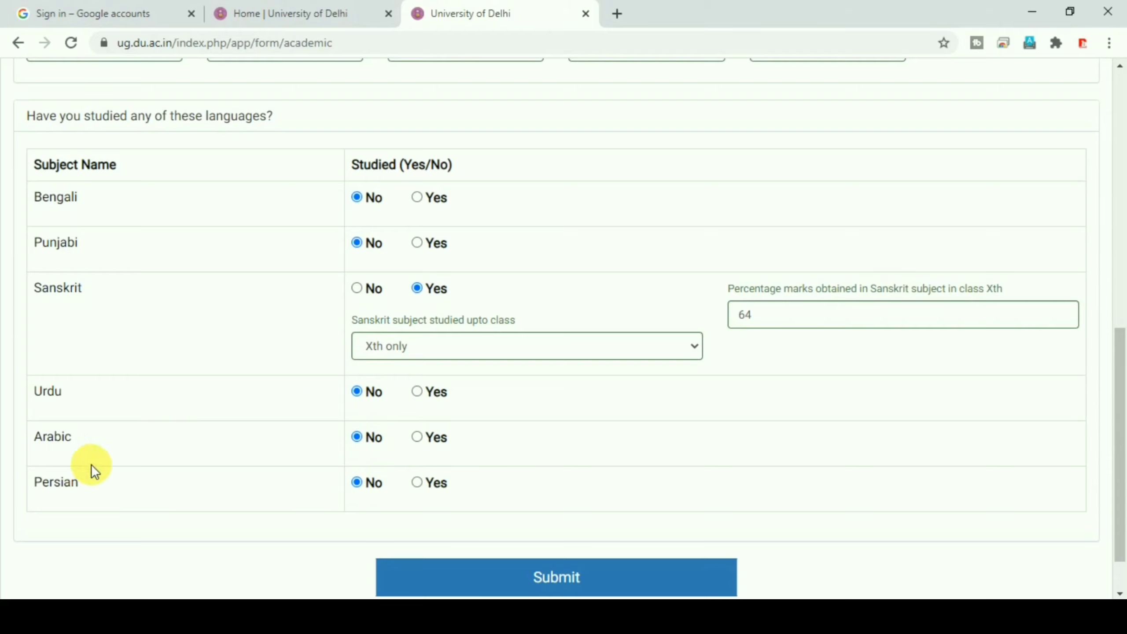
drag(1117, 390, 1117, 427)
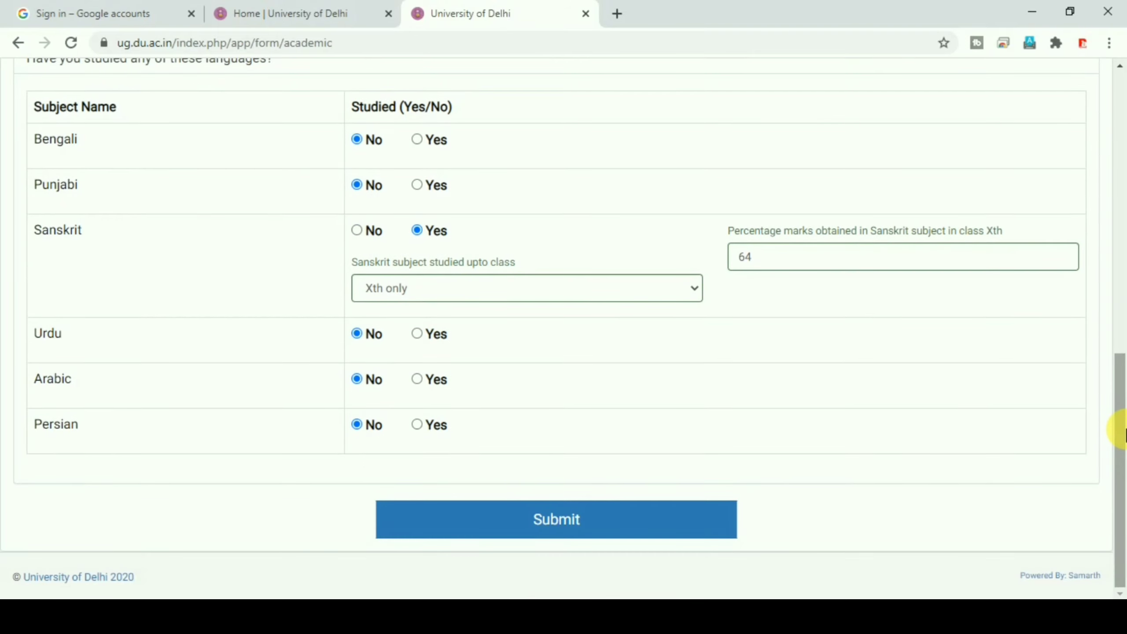
- Submit the academic details, review their preview, and continue to the Entrance tab
click(555, 527)
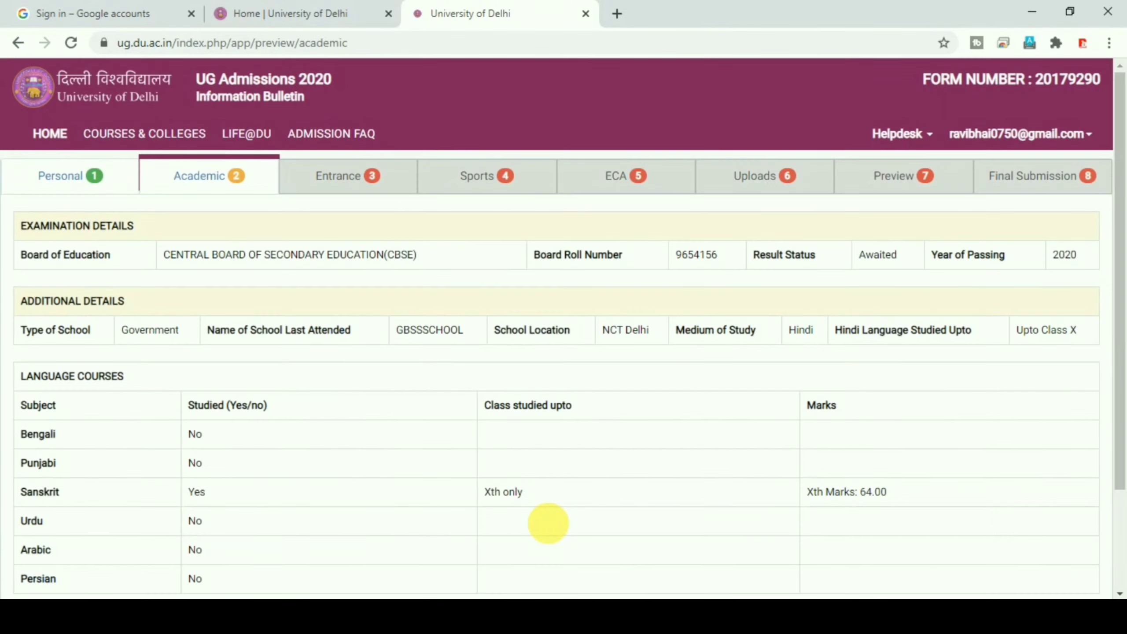
drag(1120, 322, 1122, 394)
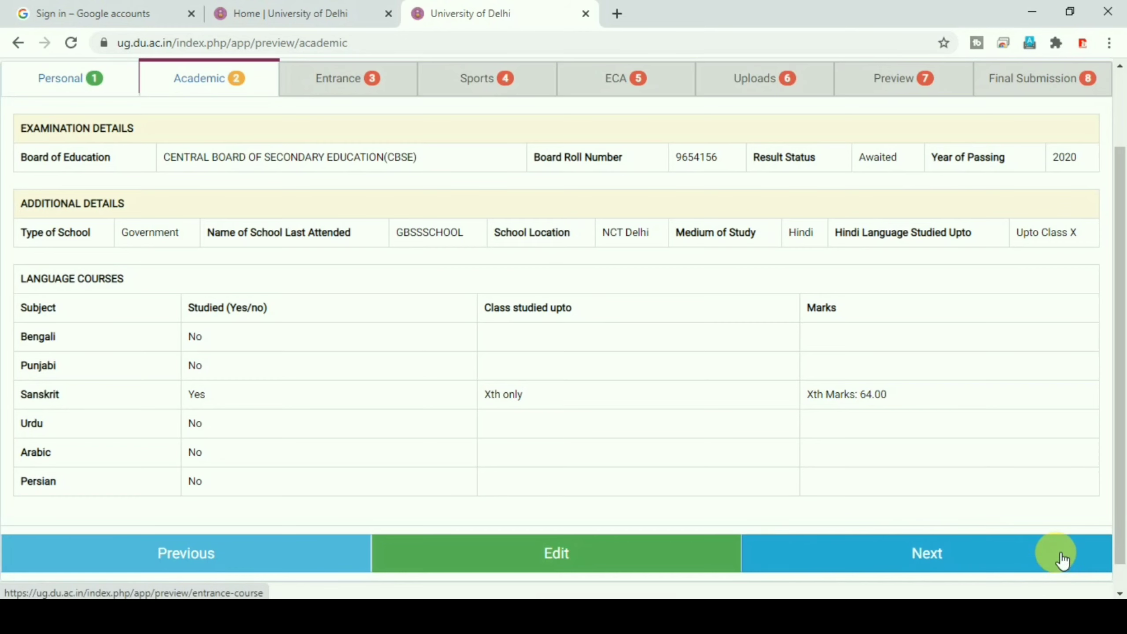
click(917, 562)
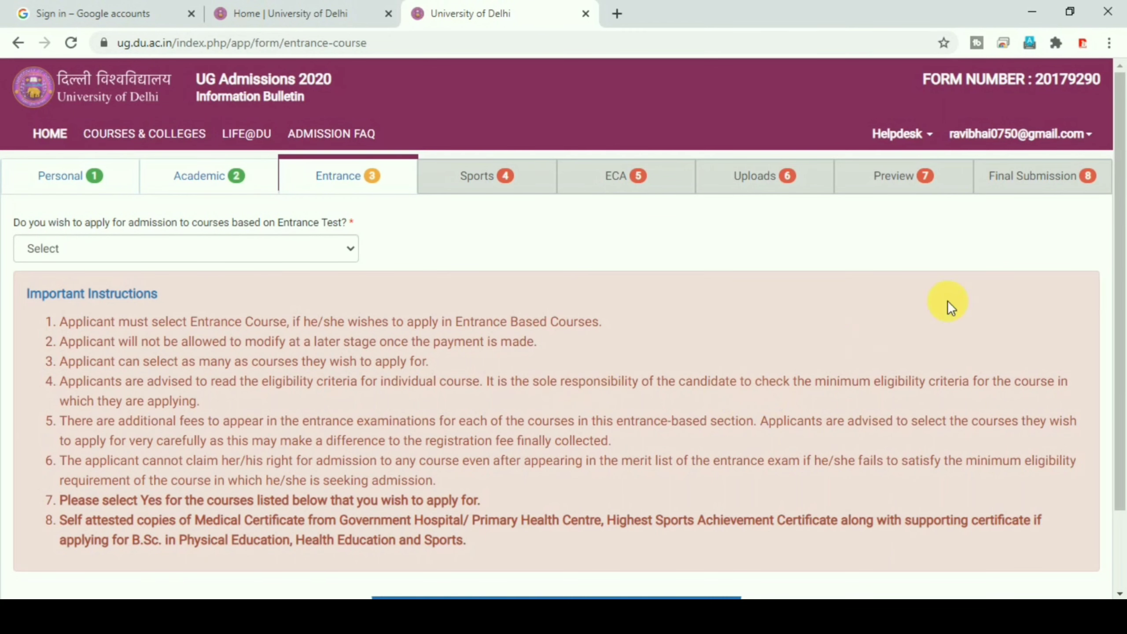
- Try Yes for entrance-test courses and check the B.Tech. and B.Sc. entrance fees
scroll(355, 288, down, 1)
click(184, 212)
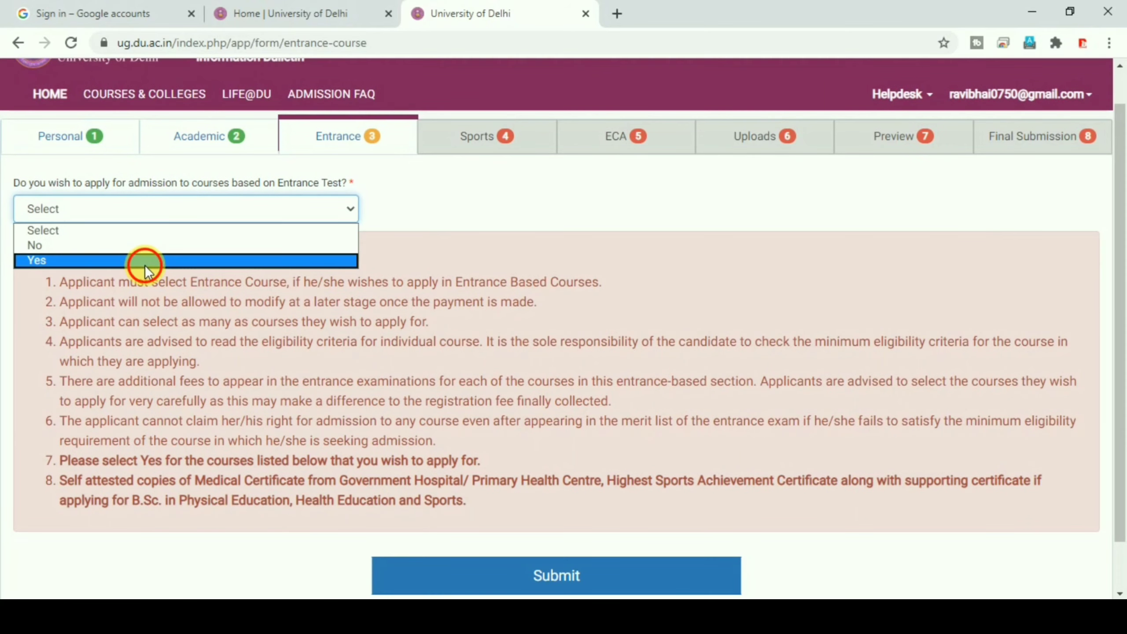
click(141, 259)
drag(1119, 231, 1123, 339)
scroll(19, 247, up, 1)
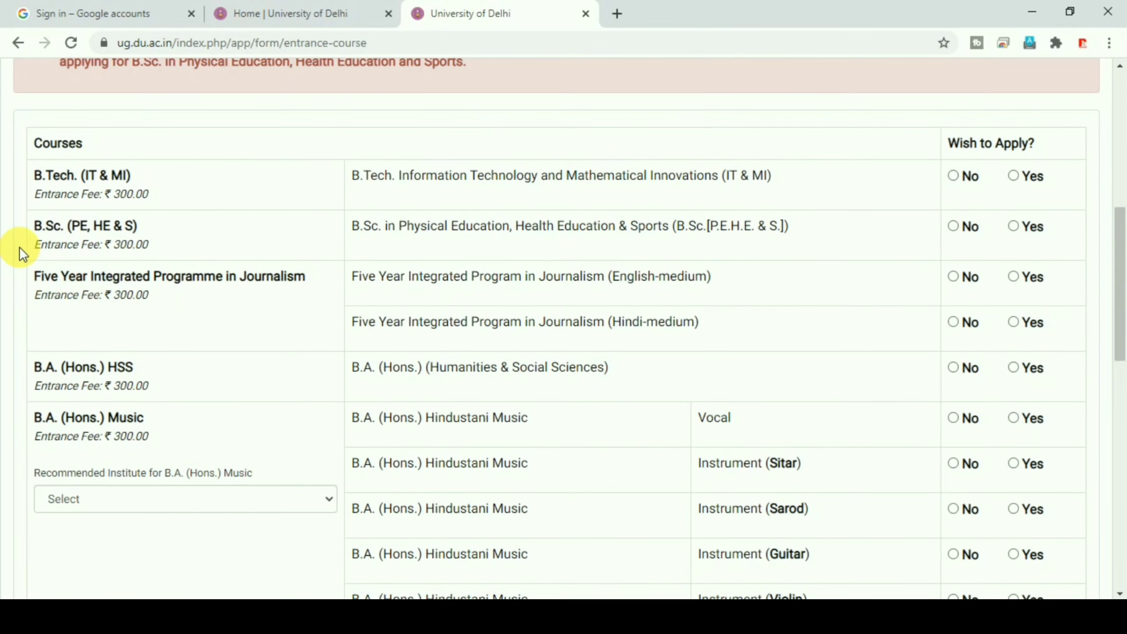
double_click(146, 194)
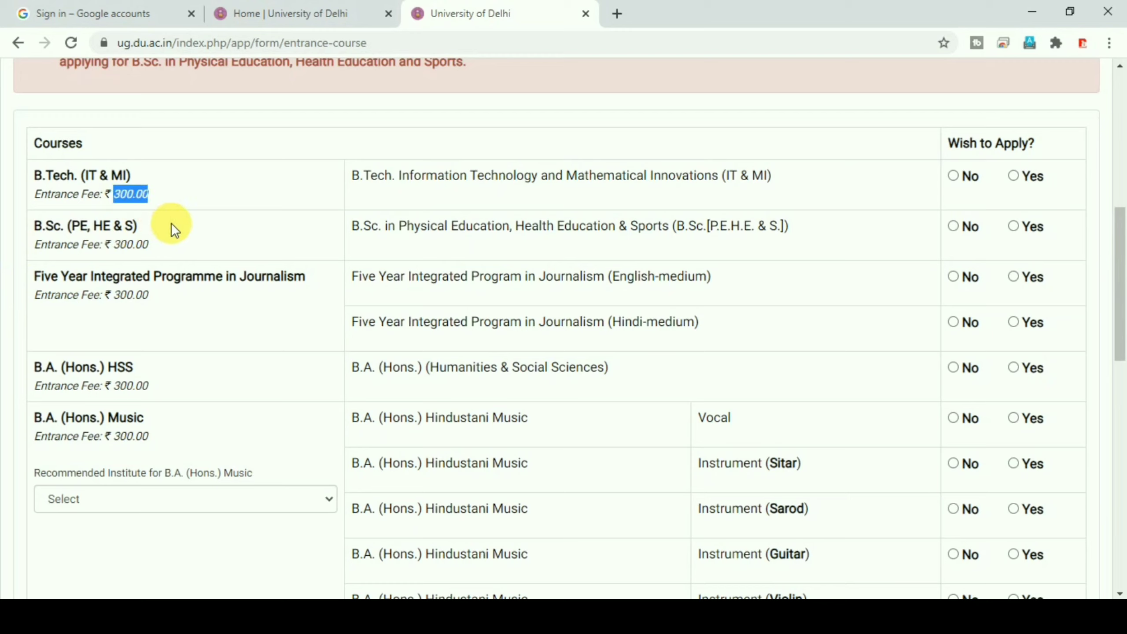
double_click(142, 245)
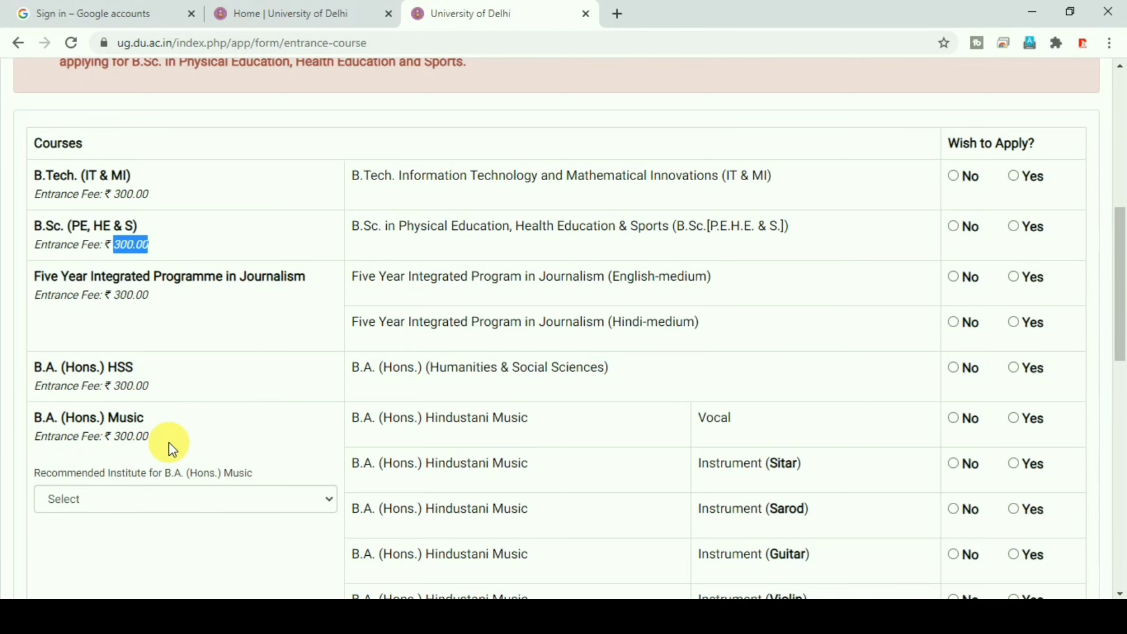
drag(1119, 239, 1107, 113)
- Change the entrance-test answer to No and save the Entrance section
click(61, 255)
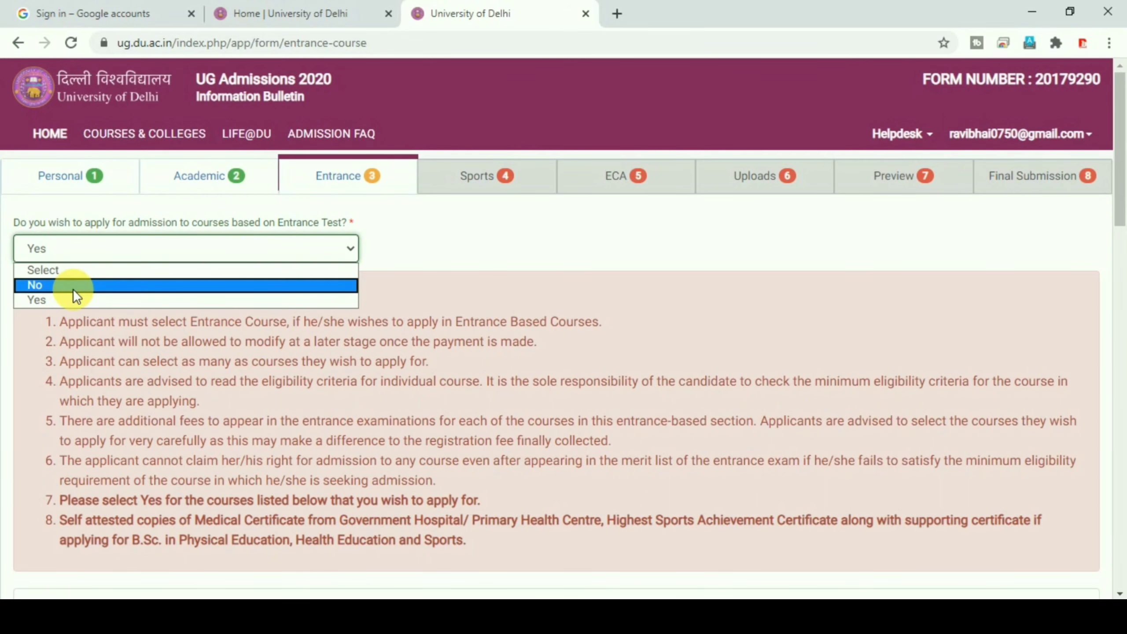
click(74, 286)
drag(1123, 186, 1115, 320)
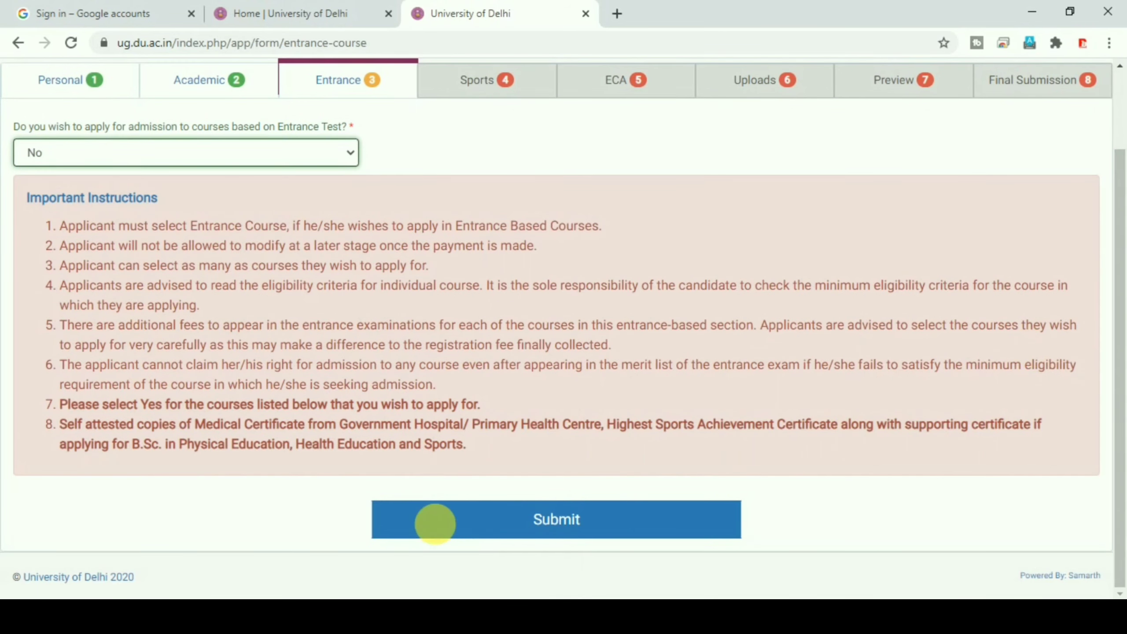
click(509, 528)
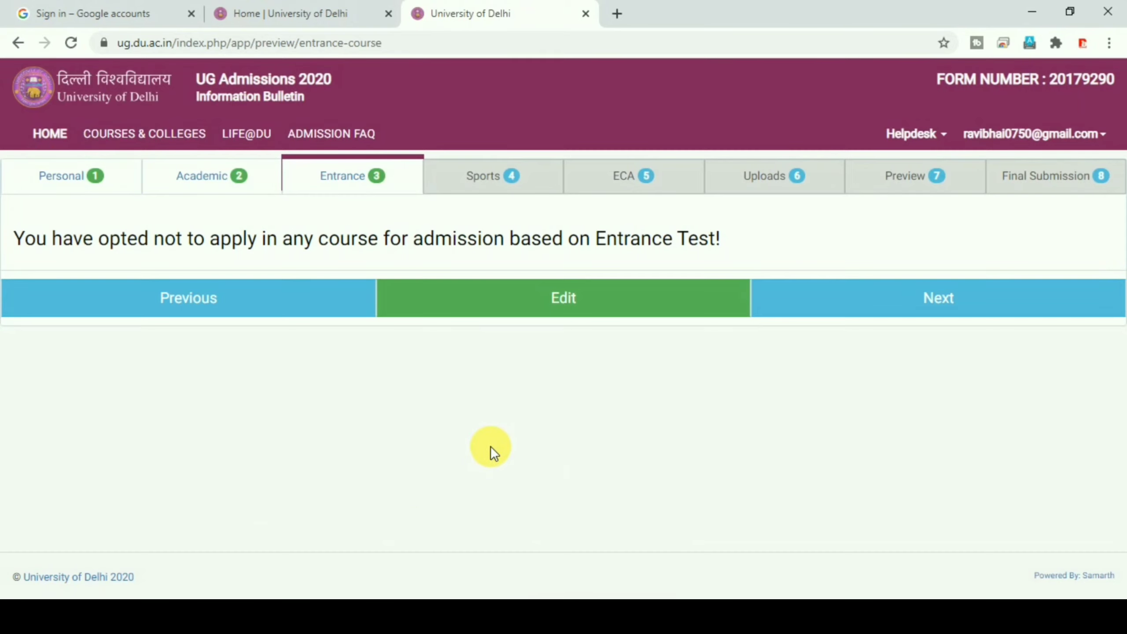
- In the Sports section, start a sports entry with Yes and Boxing as the sport
click(887, 291)
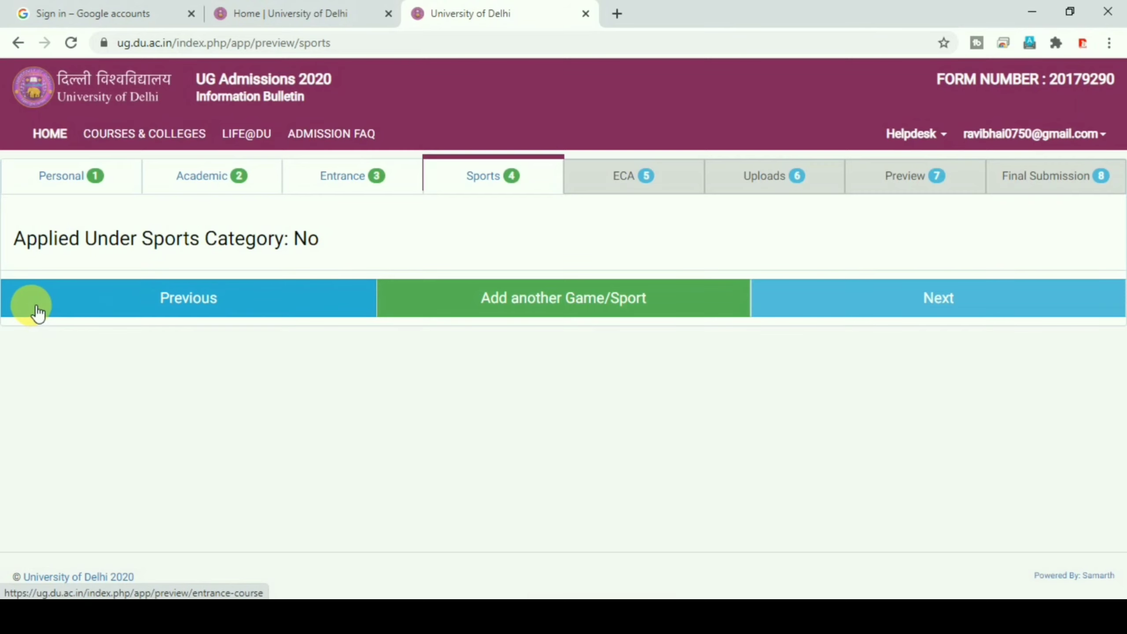
click(564, 300)
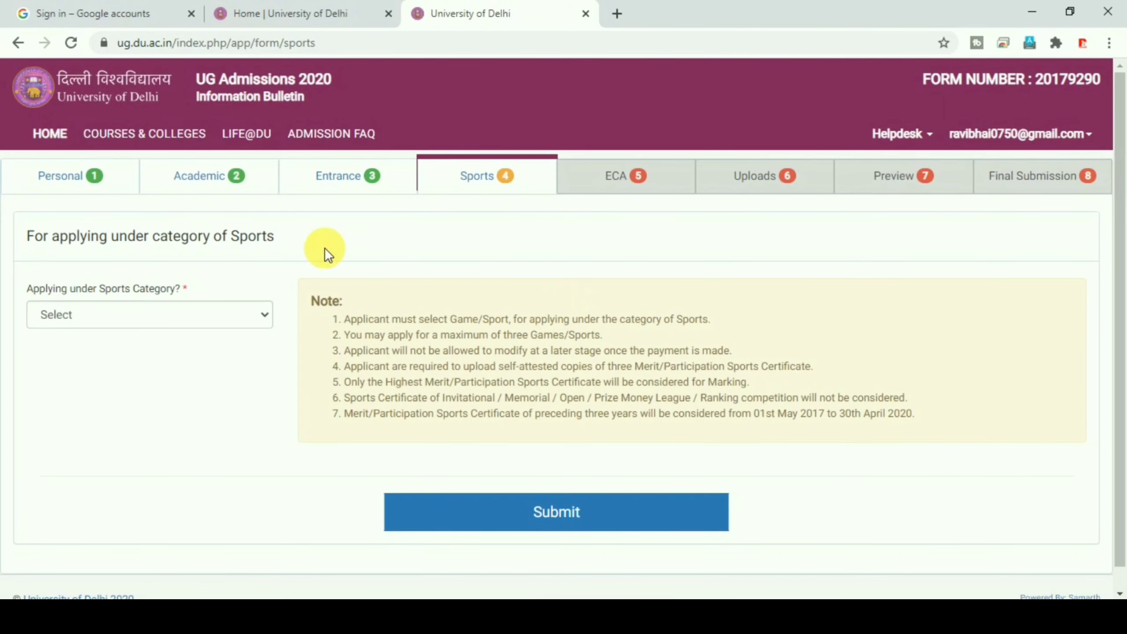
click(212, 317)
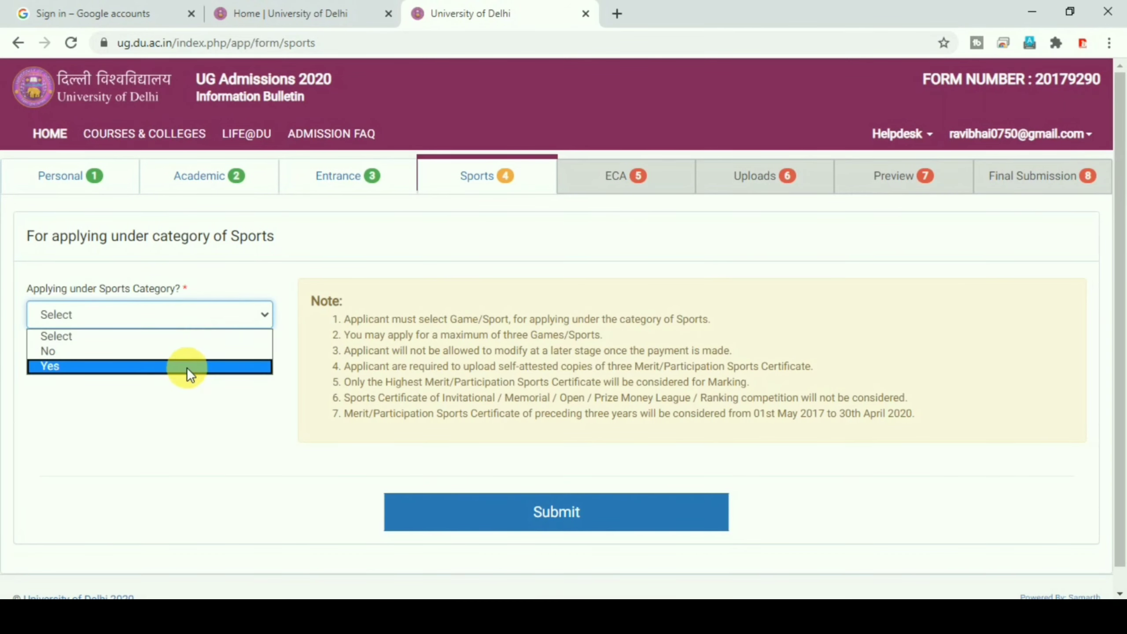
click(187, 367)
drag(1119, 246, 1118, 309)
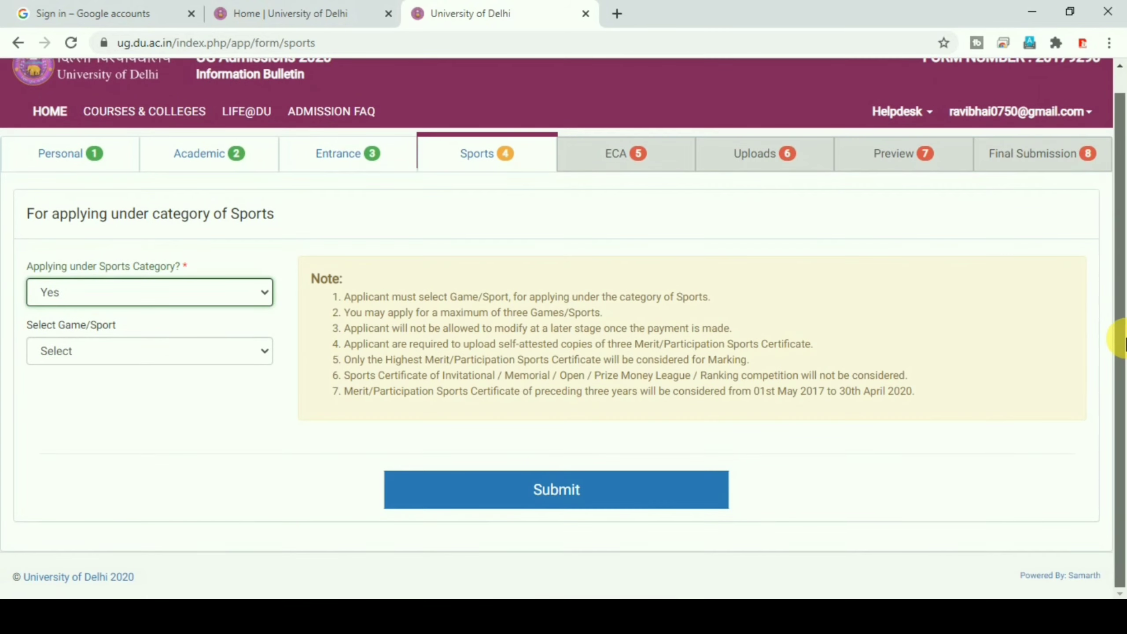
click(107, 353)
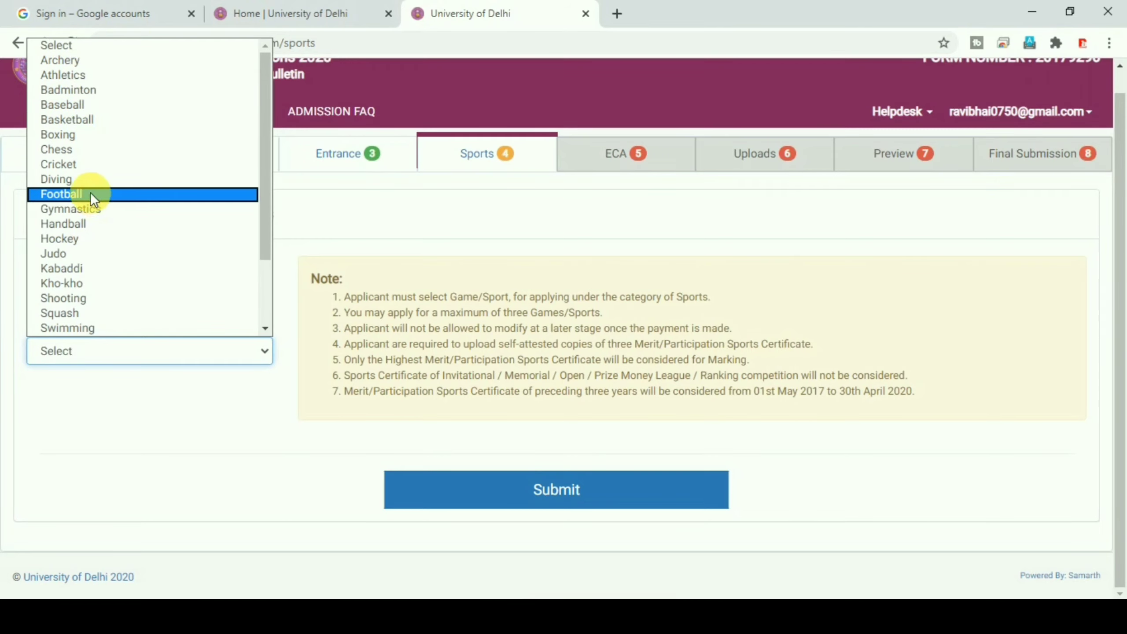
click(80, 136)
drag(1123, 269, 1123, 405)
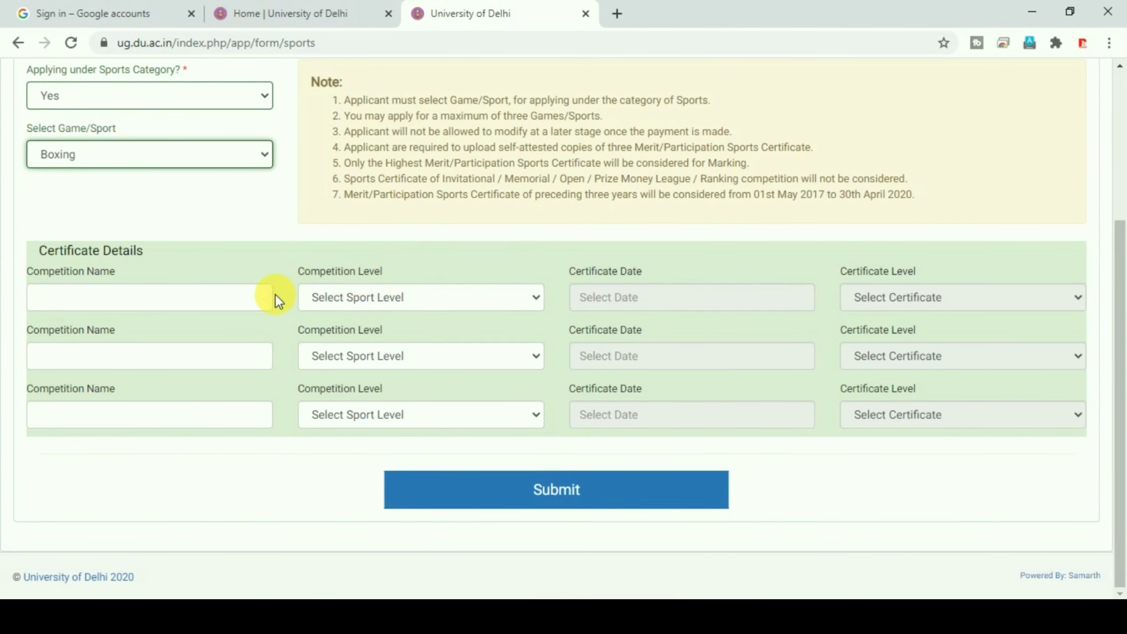
click(344, 302)
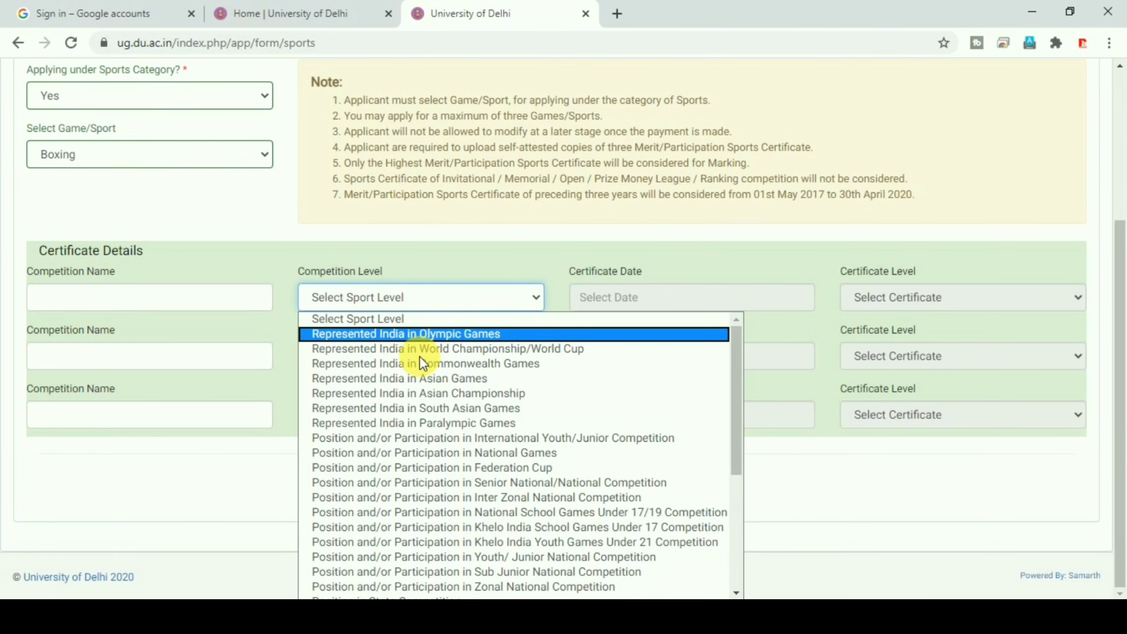
click(487, 304)
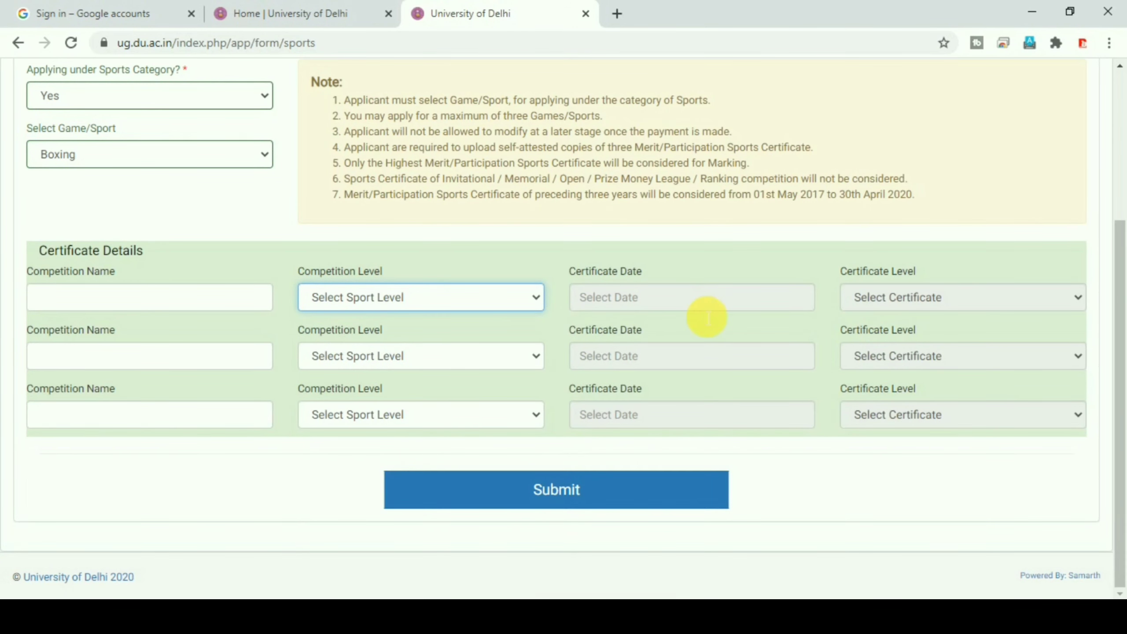
- Switch the sports category answer to No, submit, and continue to the ECA section
scroll(169, 333, up, 5)
click(169, 314)
click(157, 351)
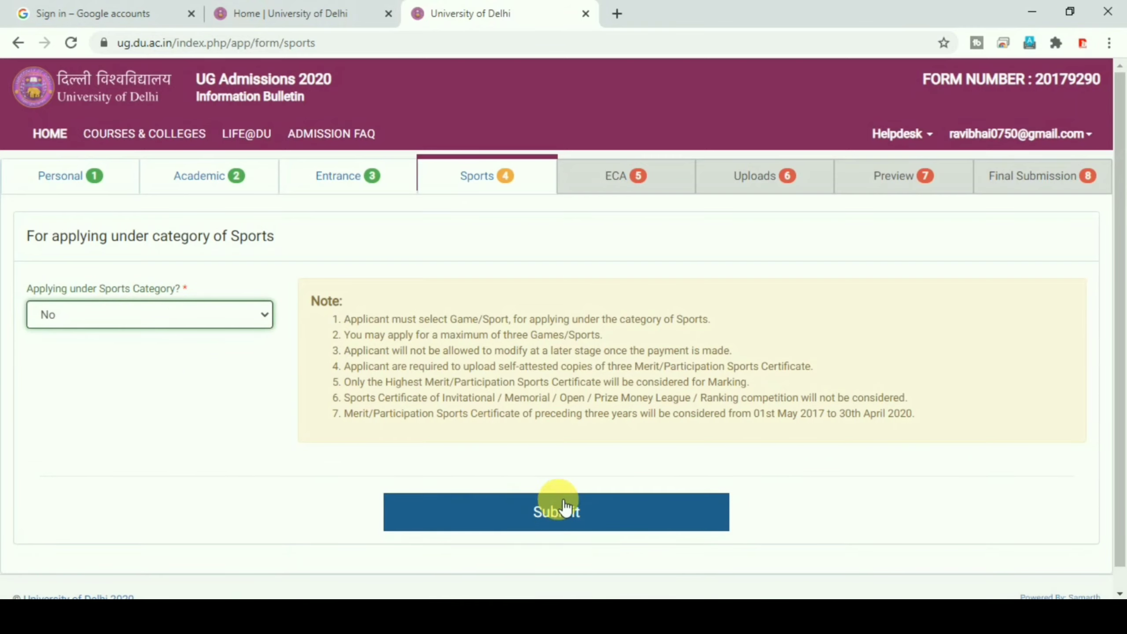
click(591, 515)
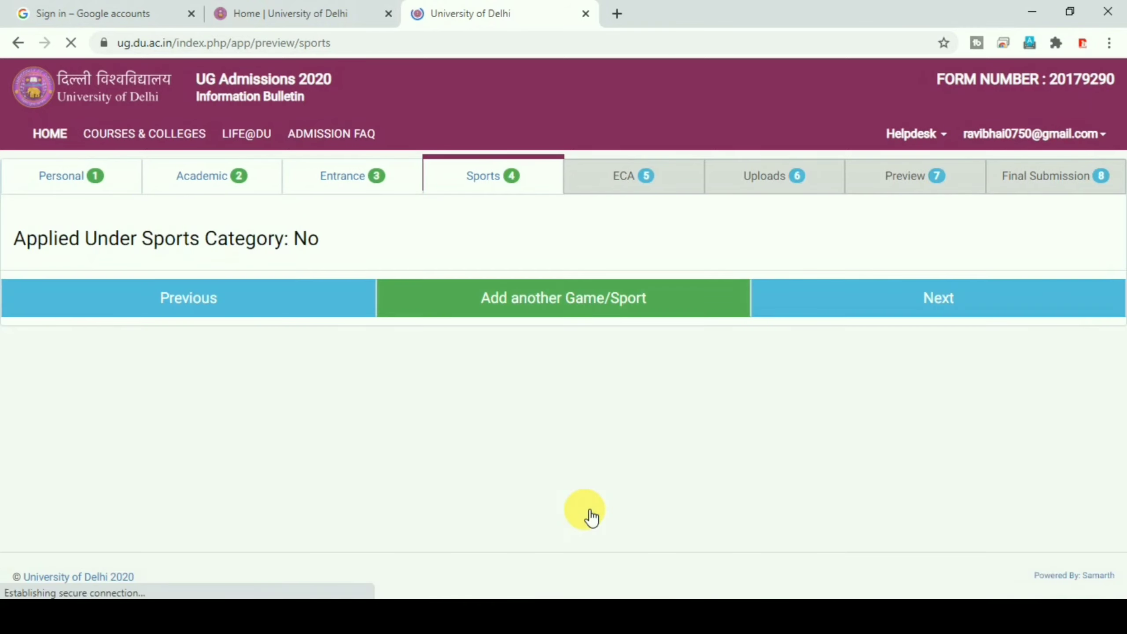
click(826, 298)
click(803, 308)
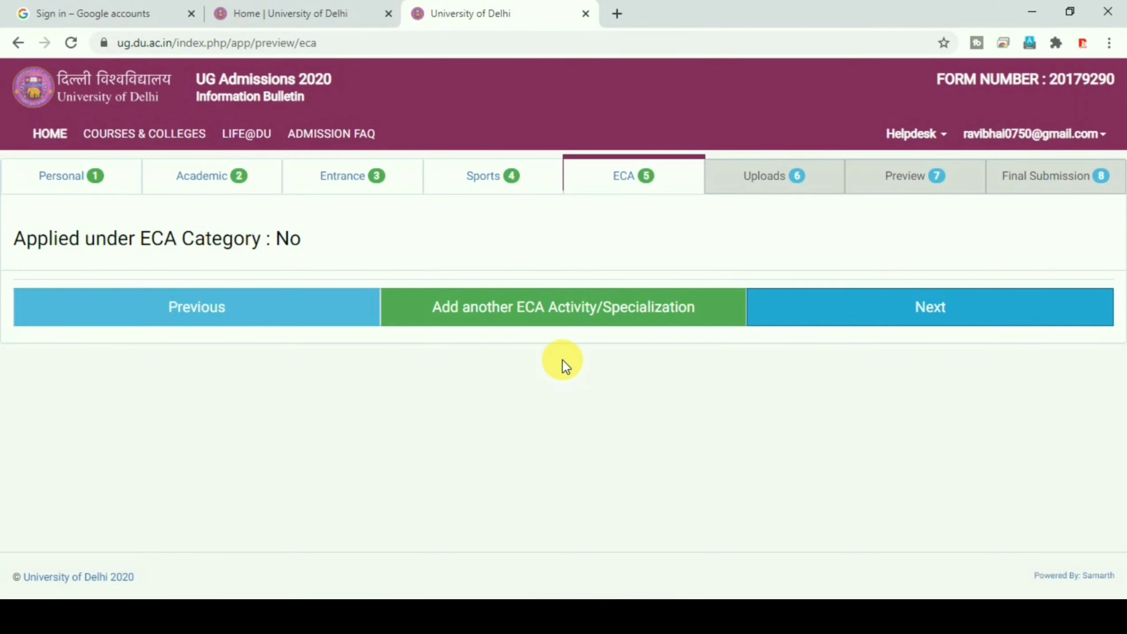
- Go past the ECA preview to the Uploads page
click(925, 305)
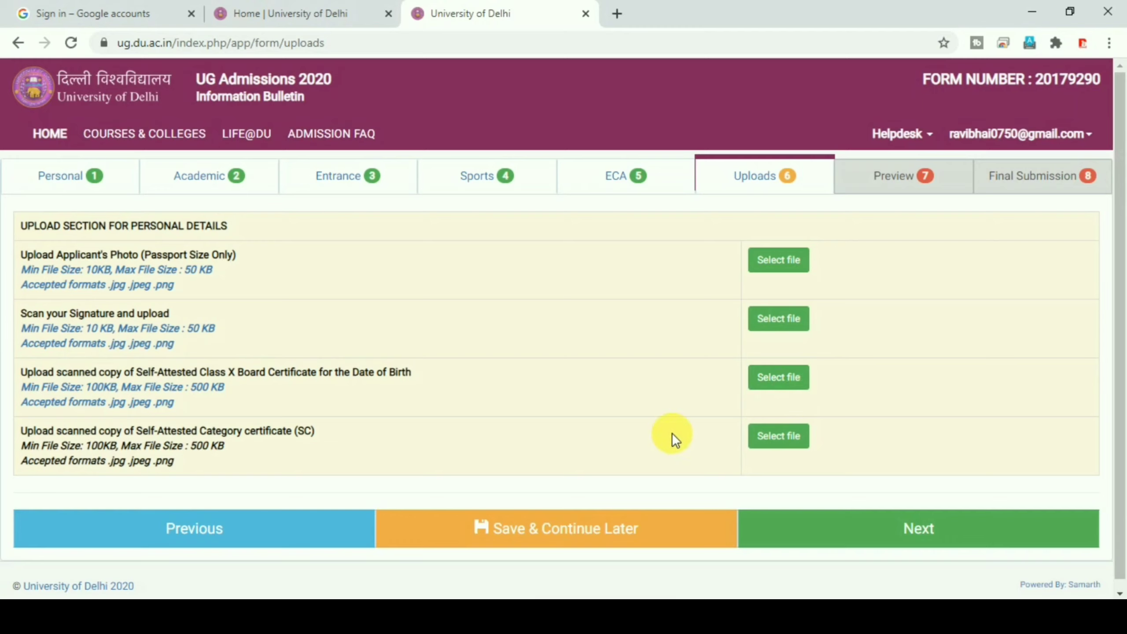
- Select the MONU photo for the applicant's photo, then open File Explorer after its rejection
click(792, 267)
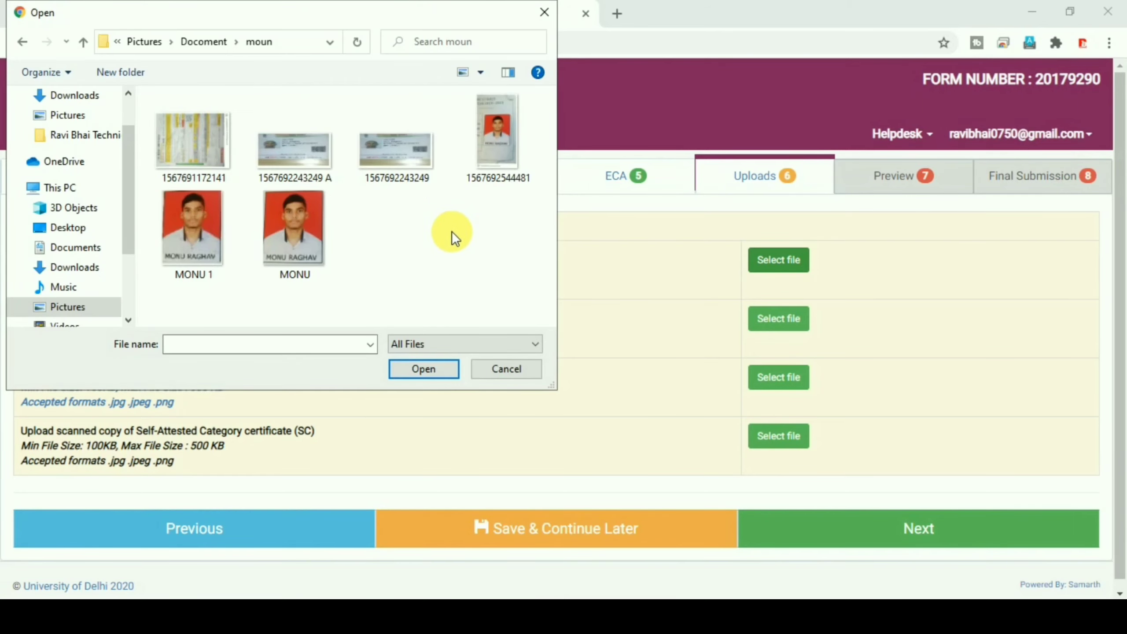
click(282, 253)
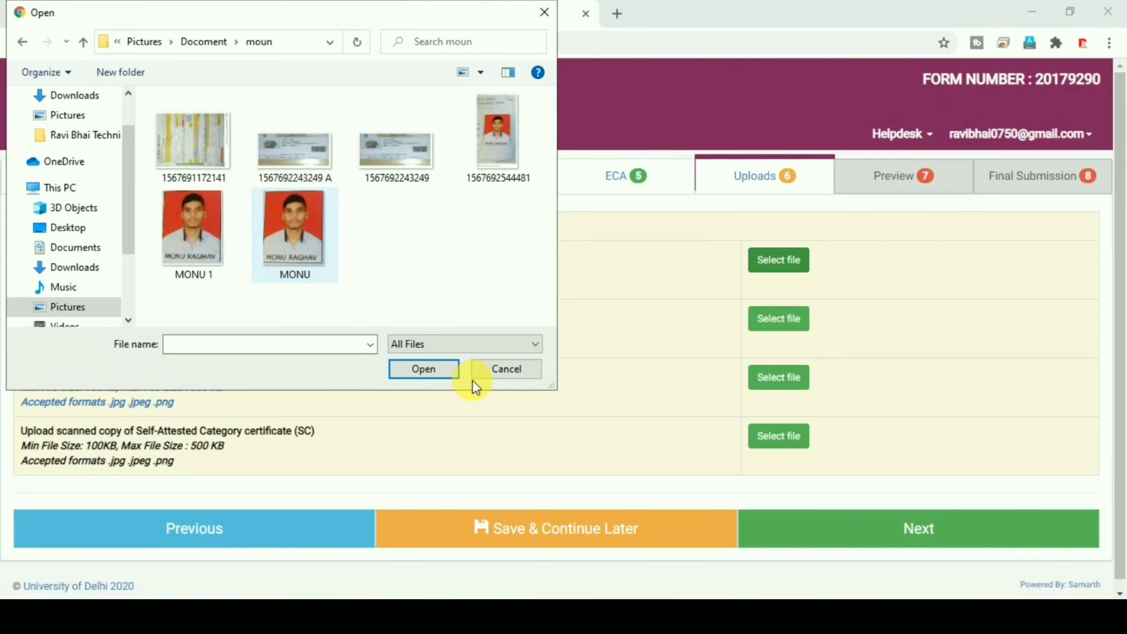
click(448, 367)
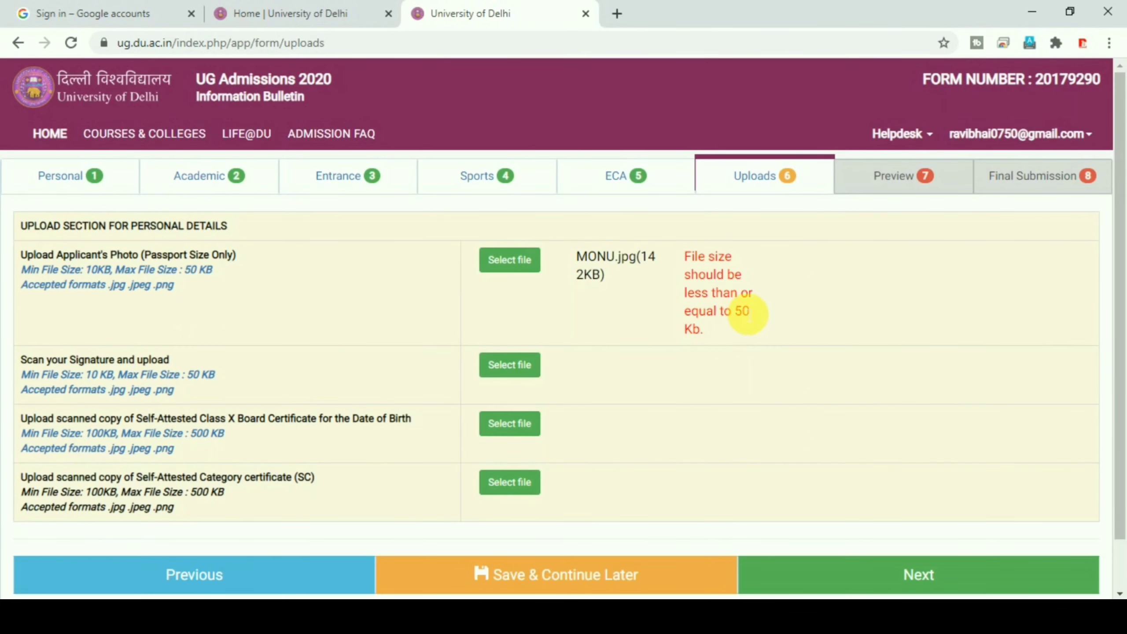
click(461, 615)
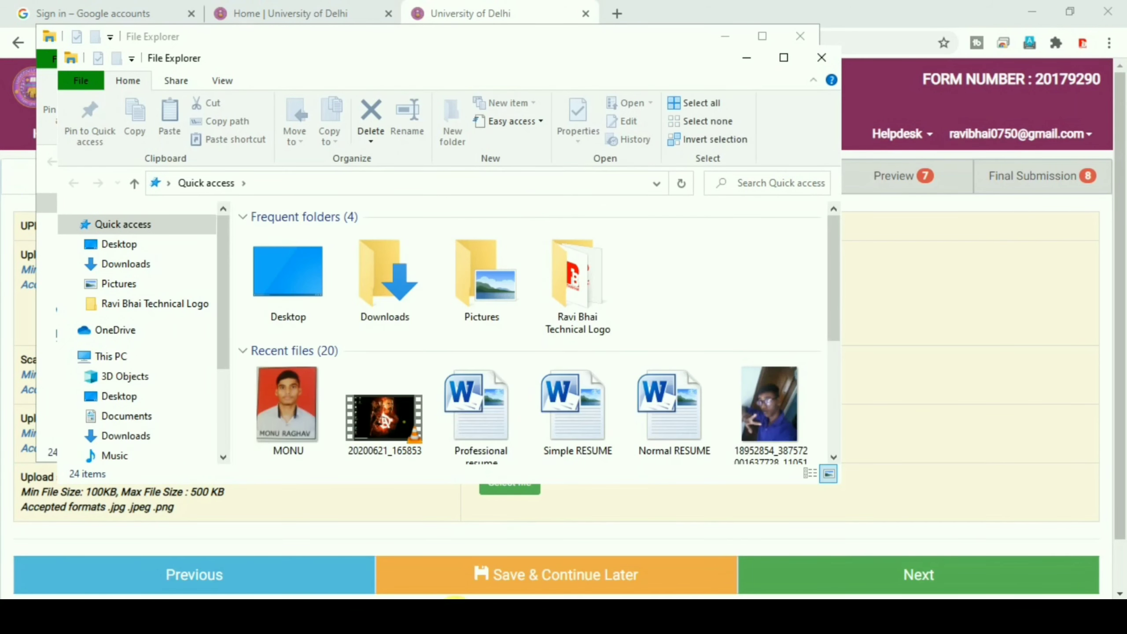
- Open the MONU photo from Recent files in Paint with Edit
scroll(337, 408, down, 1)
click(290, 422)
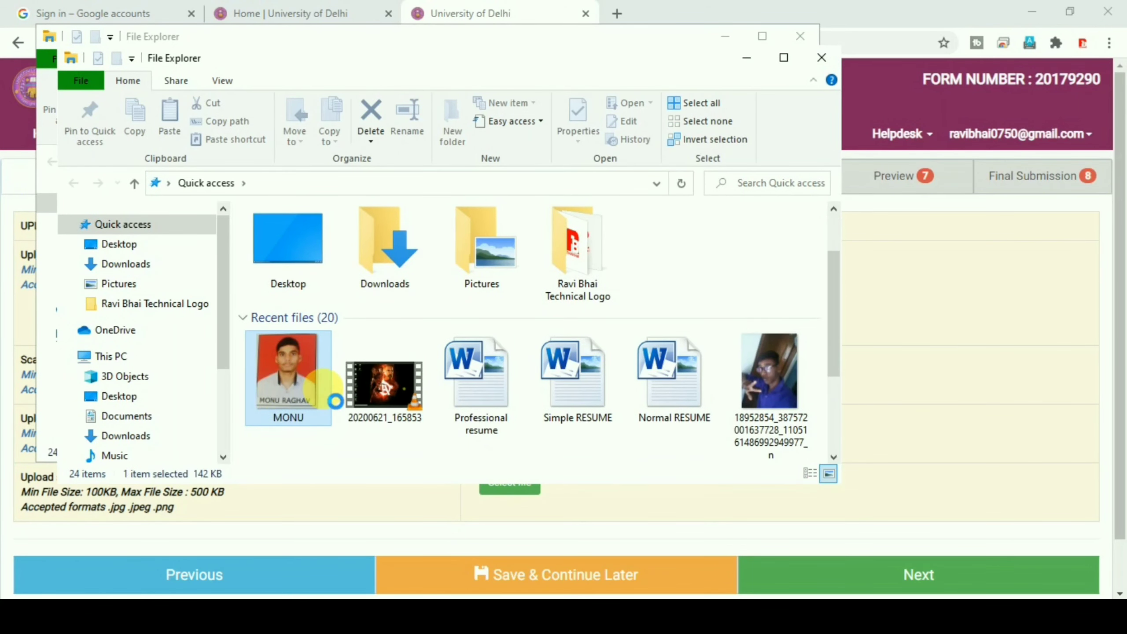
right_click(311, 390)
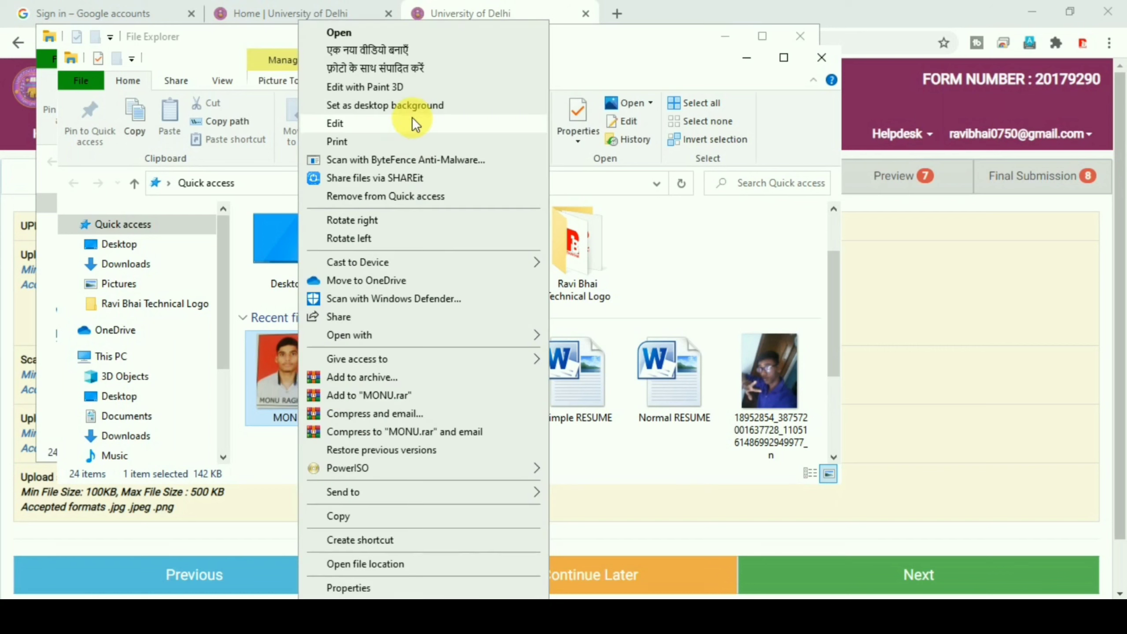
click(375, 123)
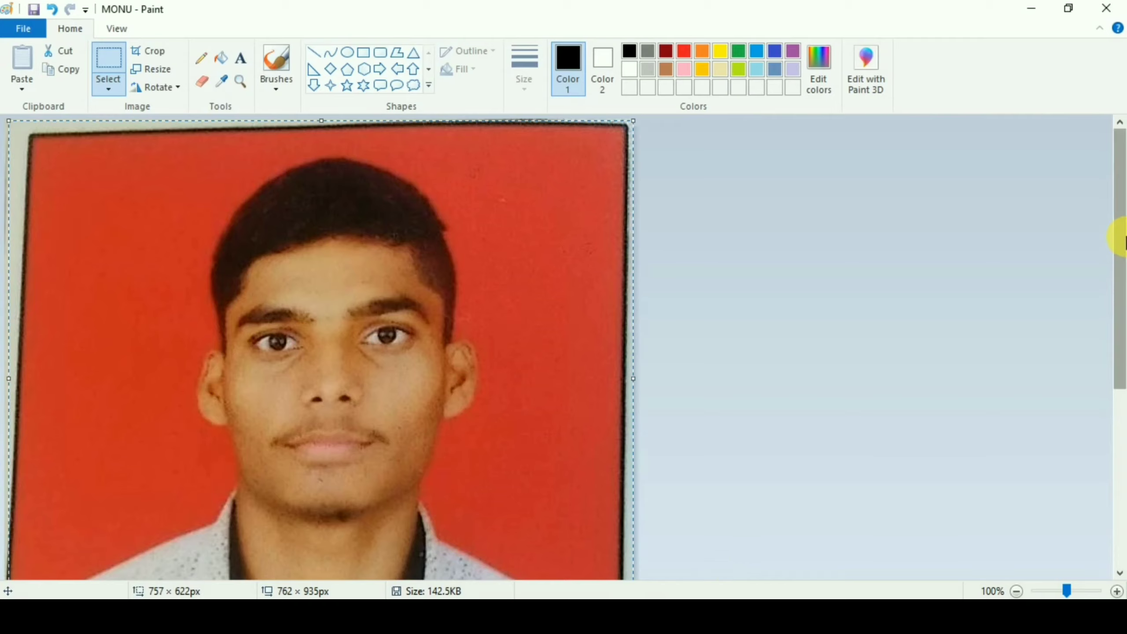
- Select the photo area and resize MONU to 10 percent horizontally, keeping aspect ratio
drag(1120, 234, 1120, 428)
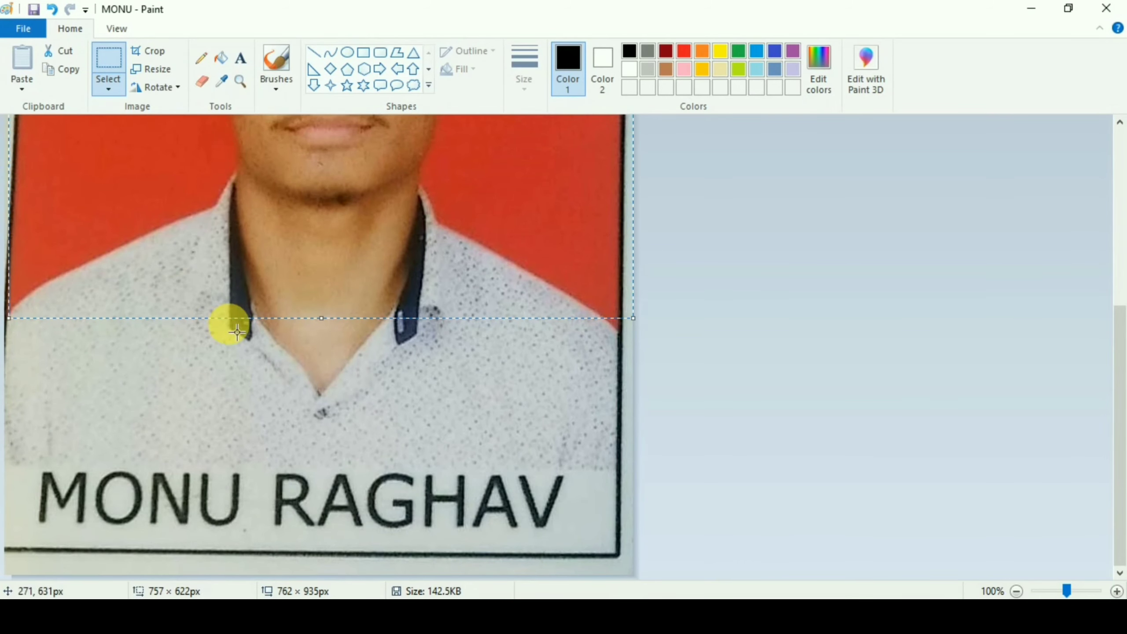
drag(320, 317, 316, 558)
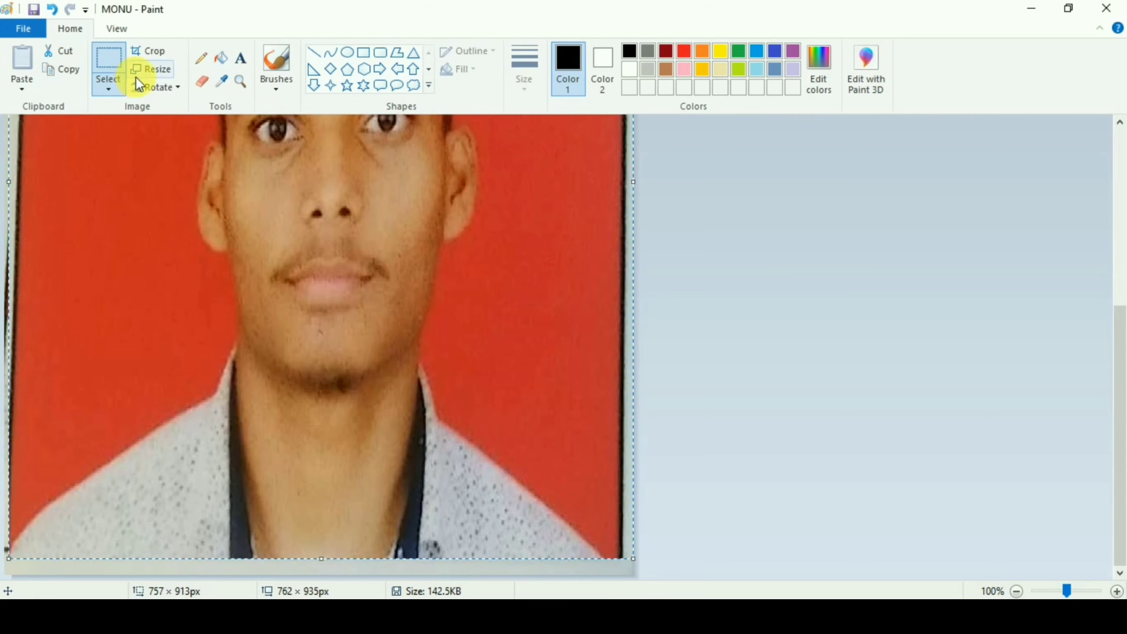
click(155, 76)
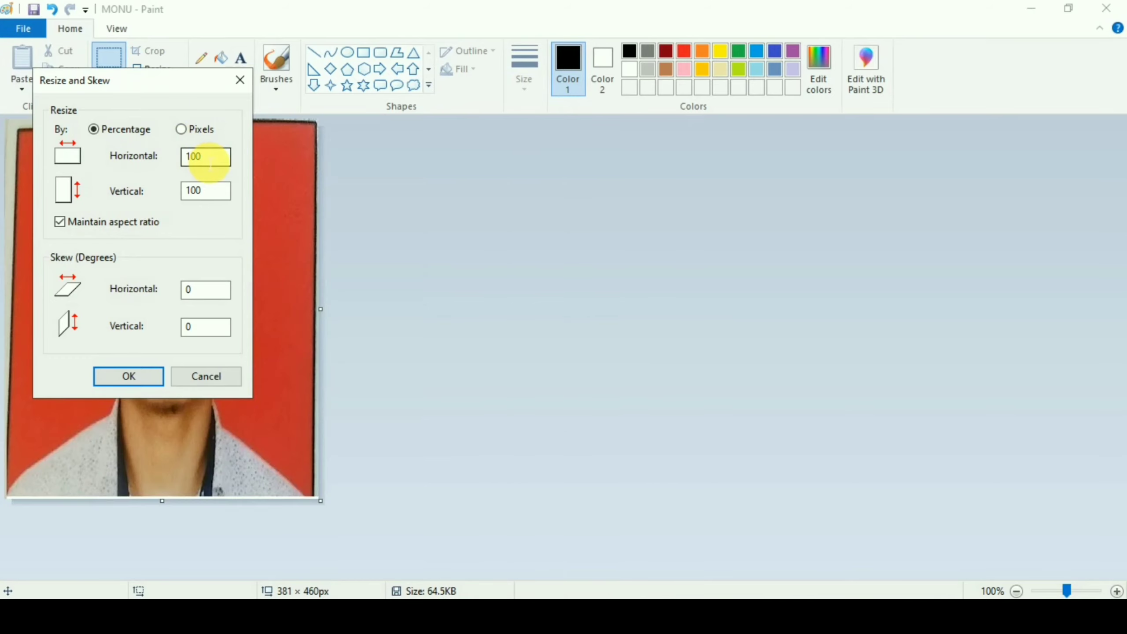
drag(210, 163, 159, 157)
text(10)
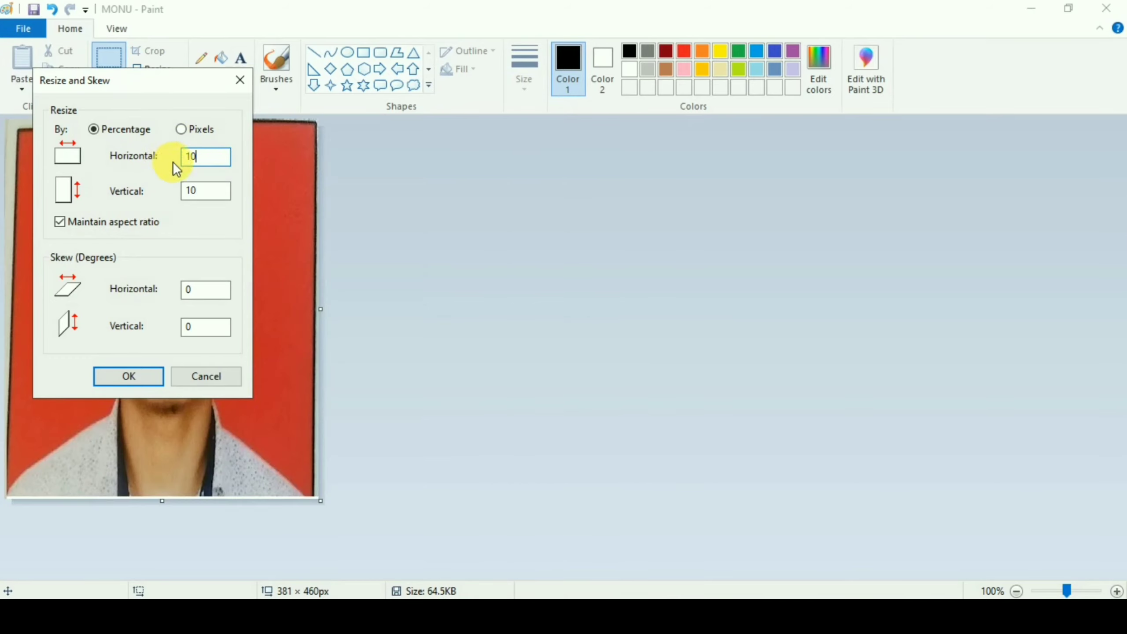
click(138, 378)
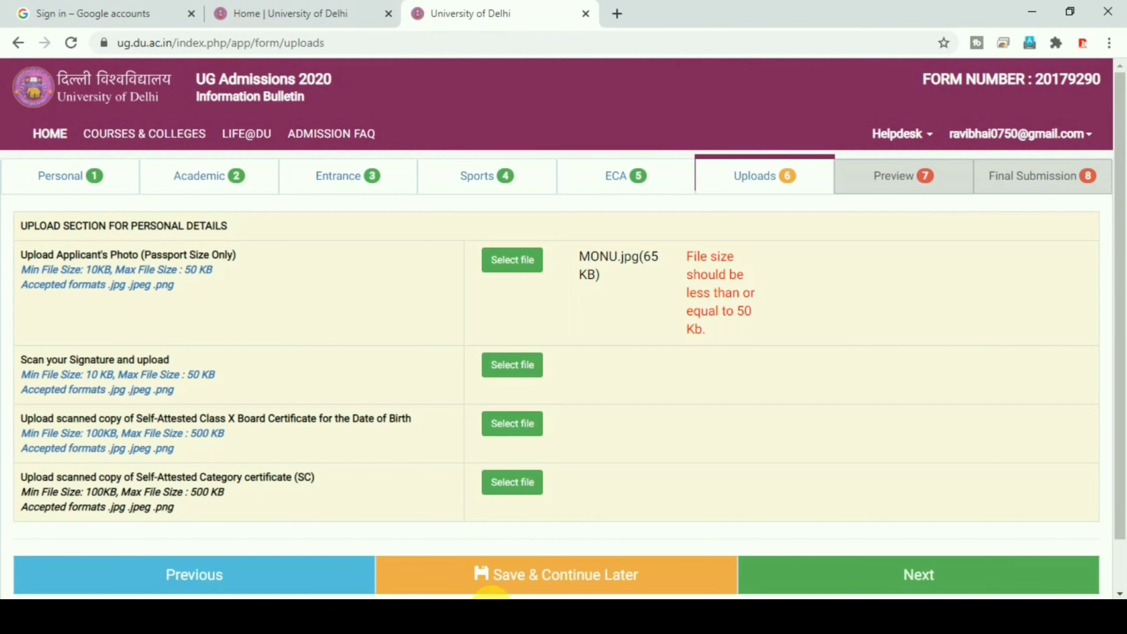
- Pick the resized MONU photo as the applicant's photo, then cancel its pending upload
click(502, 269)
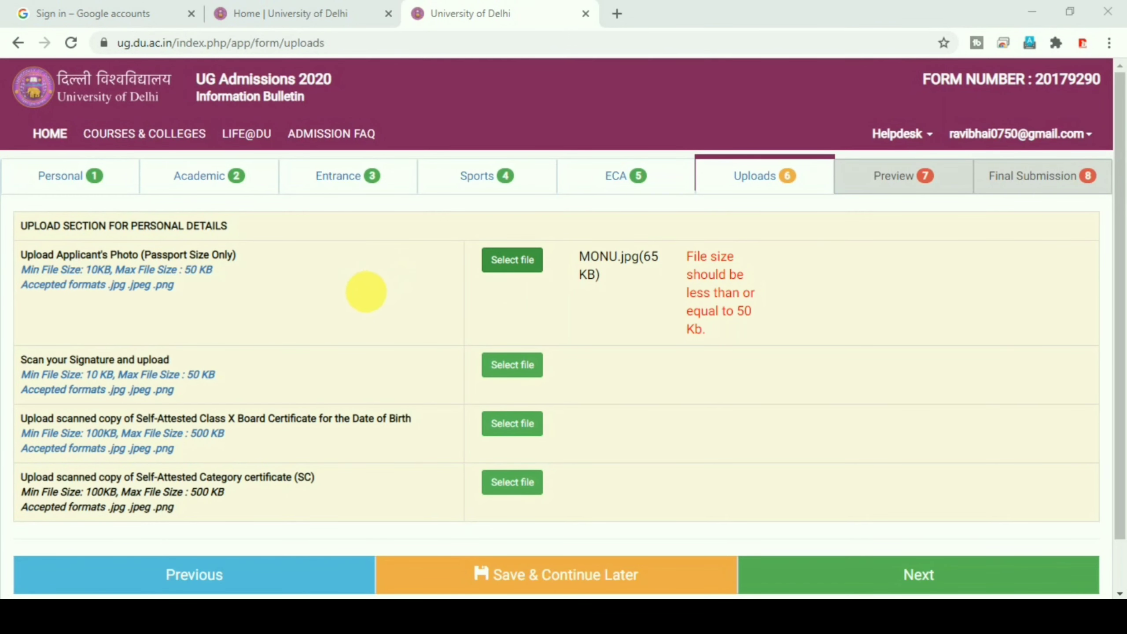
click(320, 267)
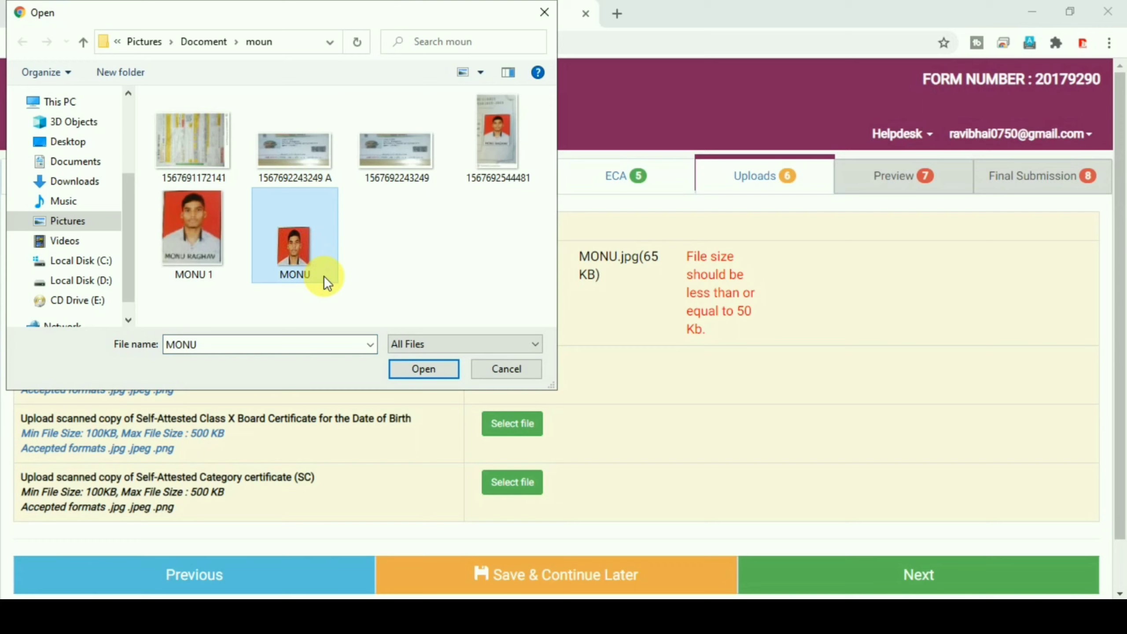
click(422, 368)
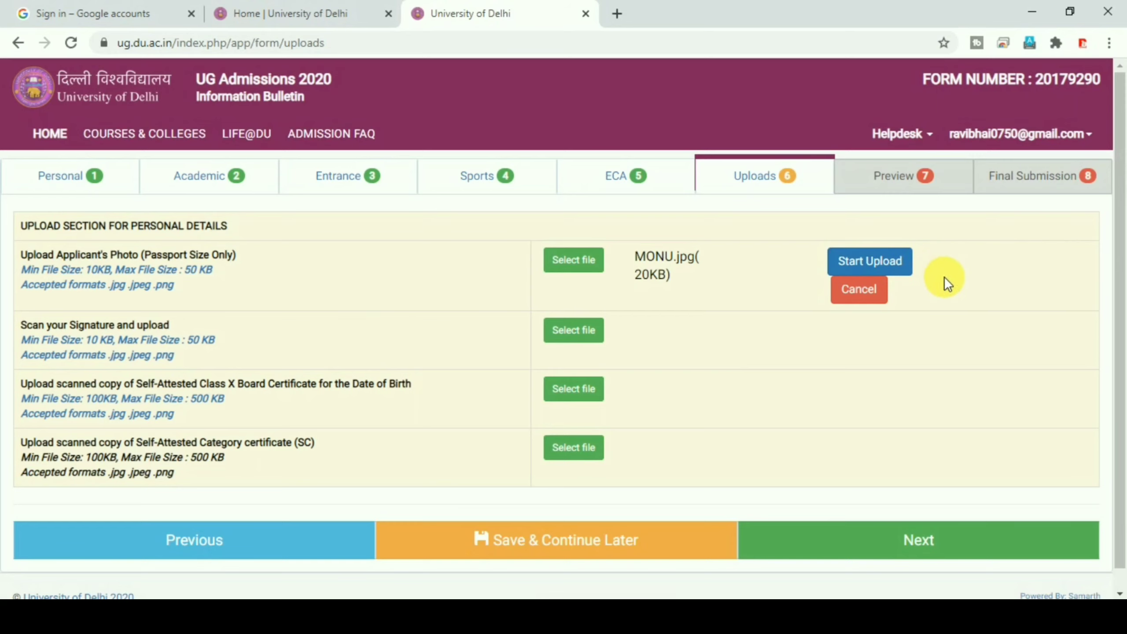
scroll(639, 389, down, 1)
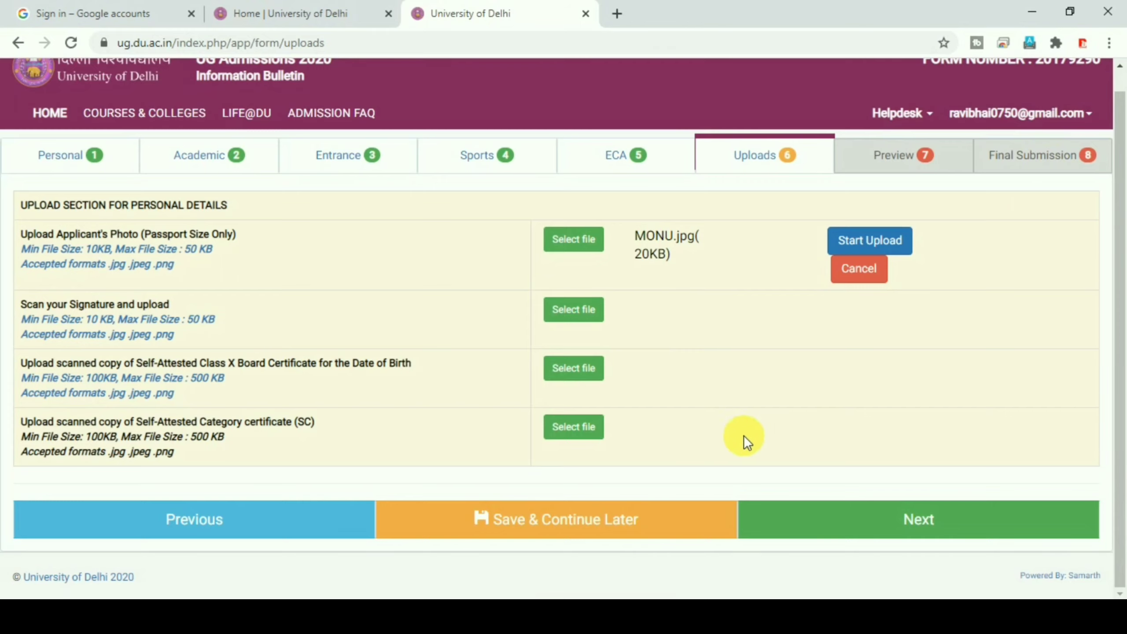
click(849, 276)
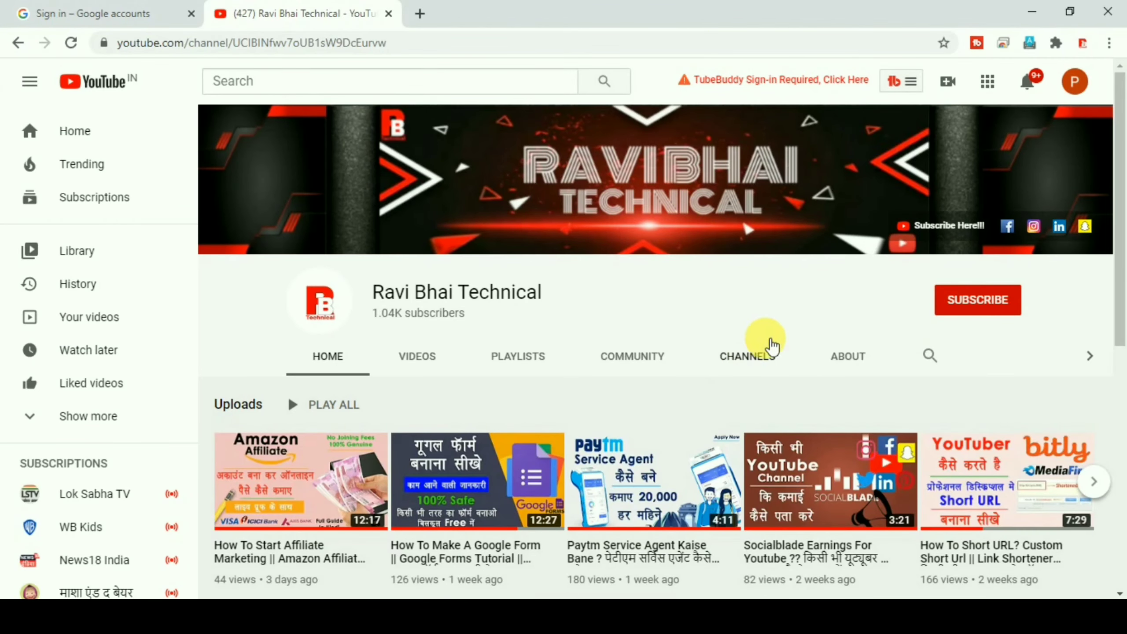
- Subscribe to the tutorial channel and set its notification bell to All
click(1001, 300)
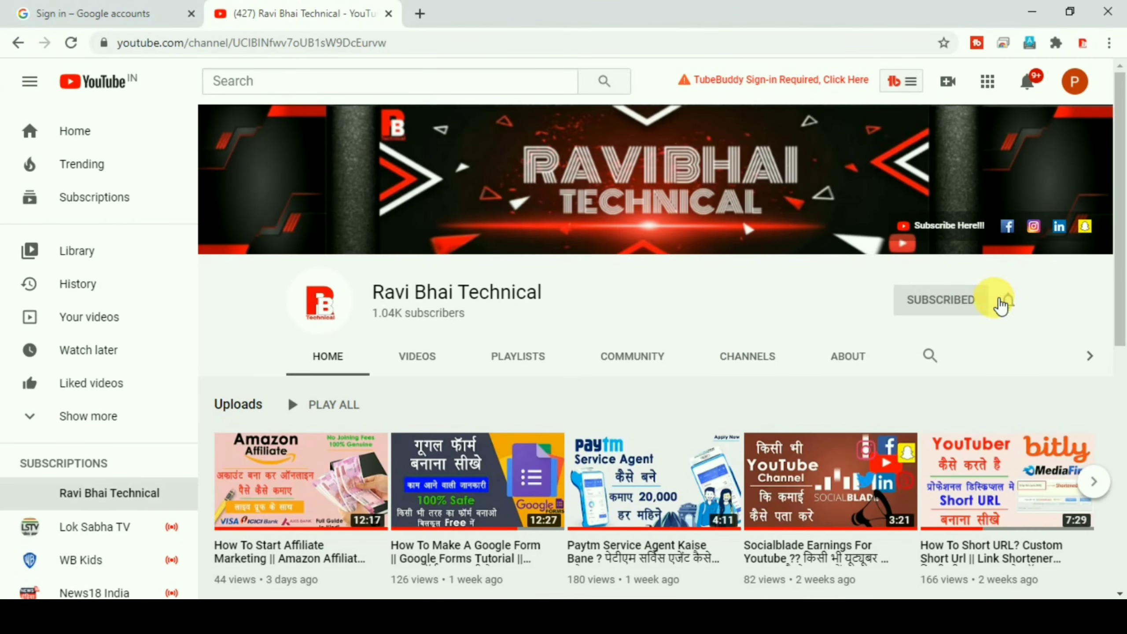
click(1013, 313)
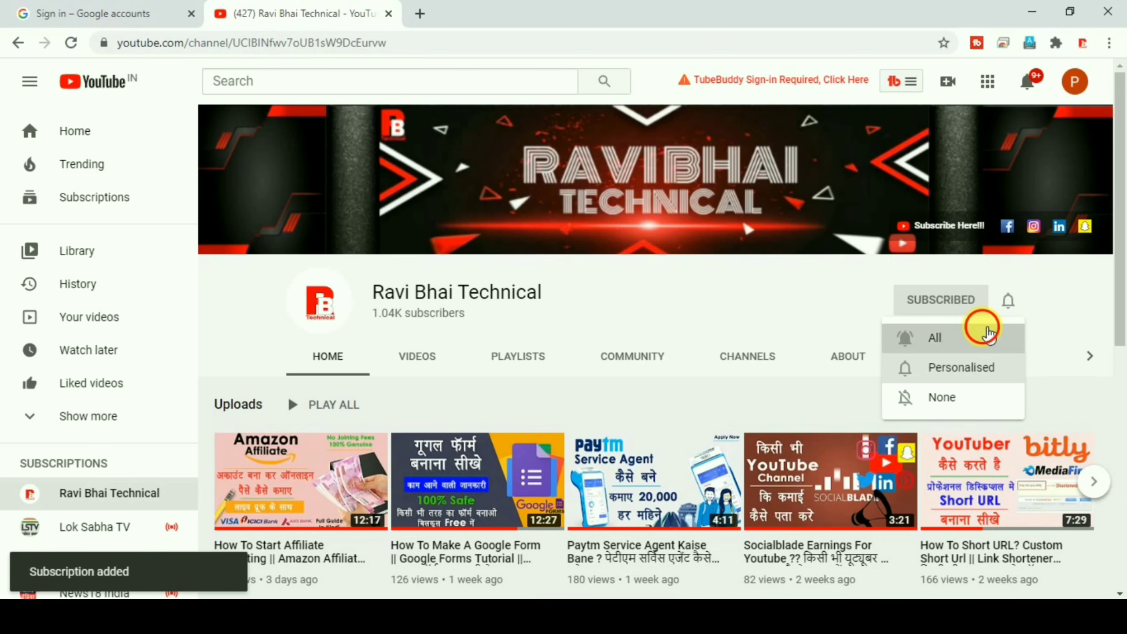
click(983, 332)
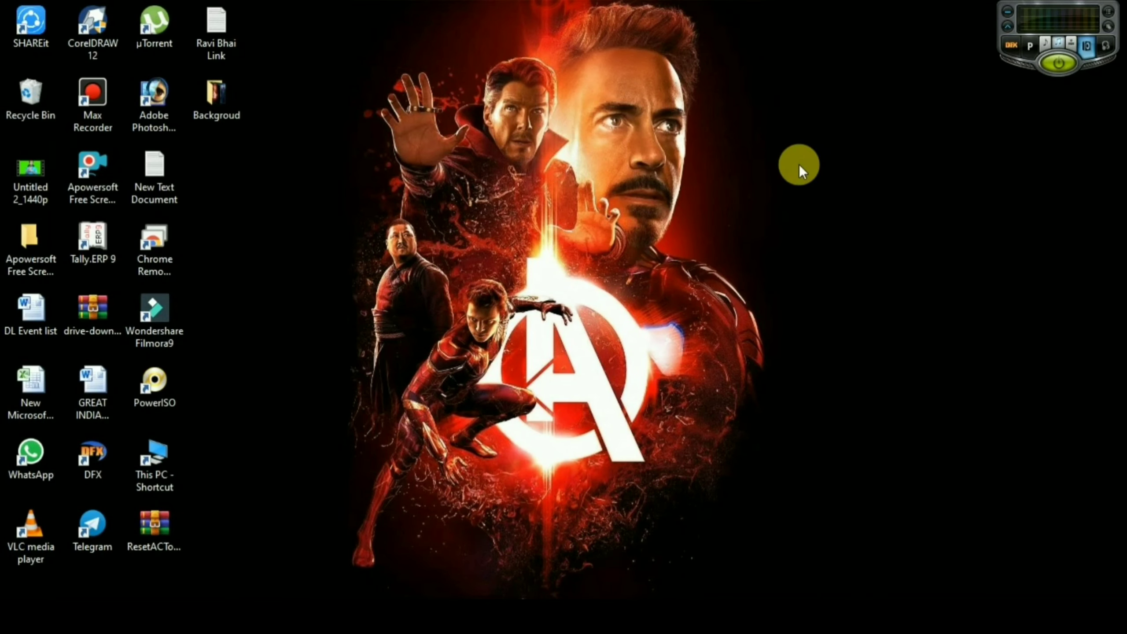